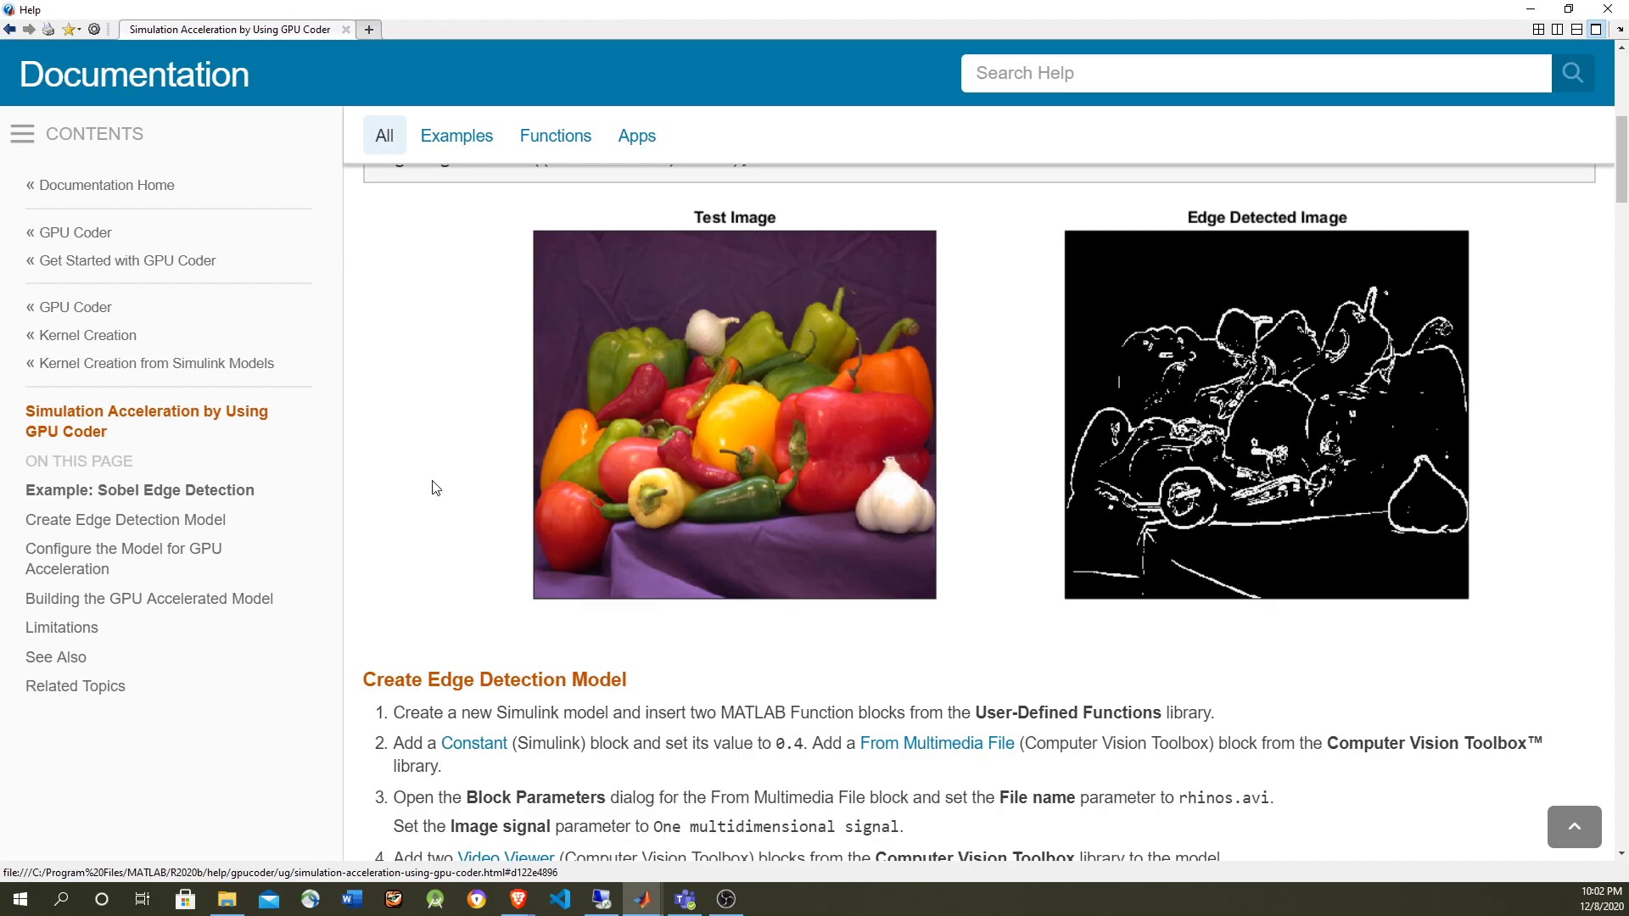
Step: Launch Simulink from the MATLAB Command Window with the simulink command
left_click_drag(1059, 10, 0, 207)
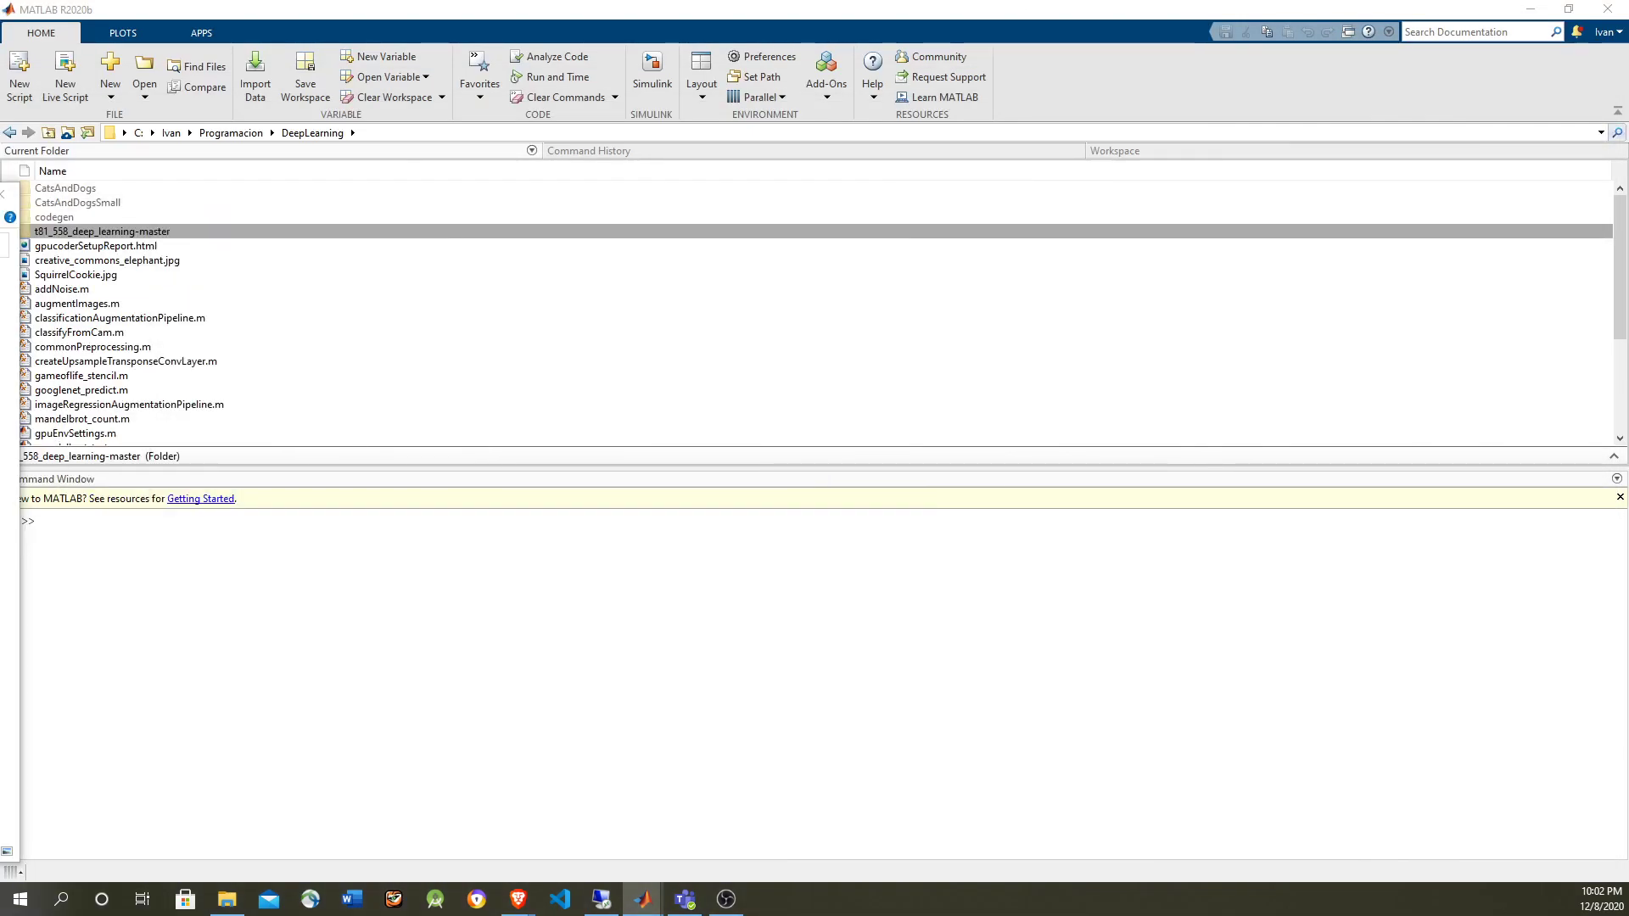
left_click(356, 657)
type("simulink")
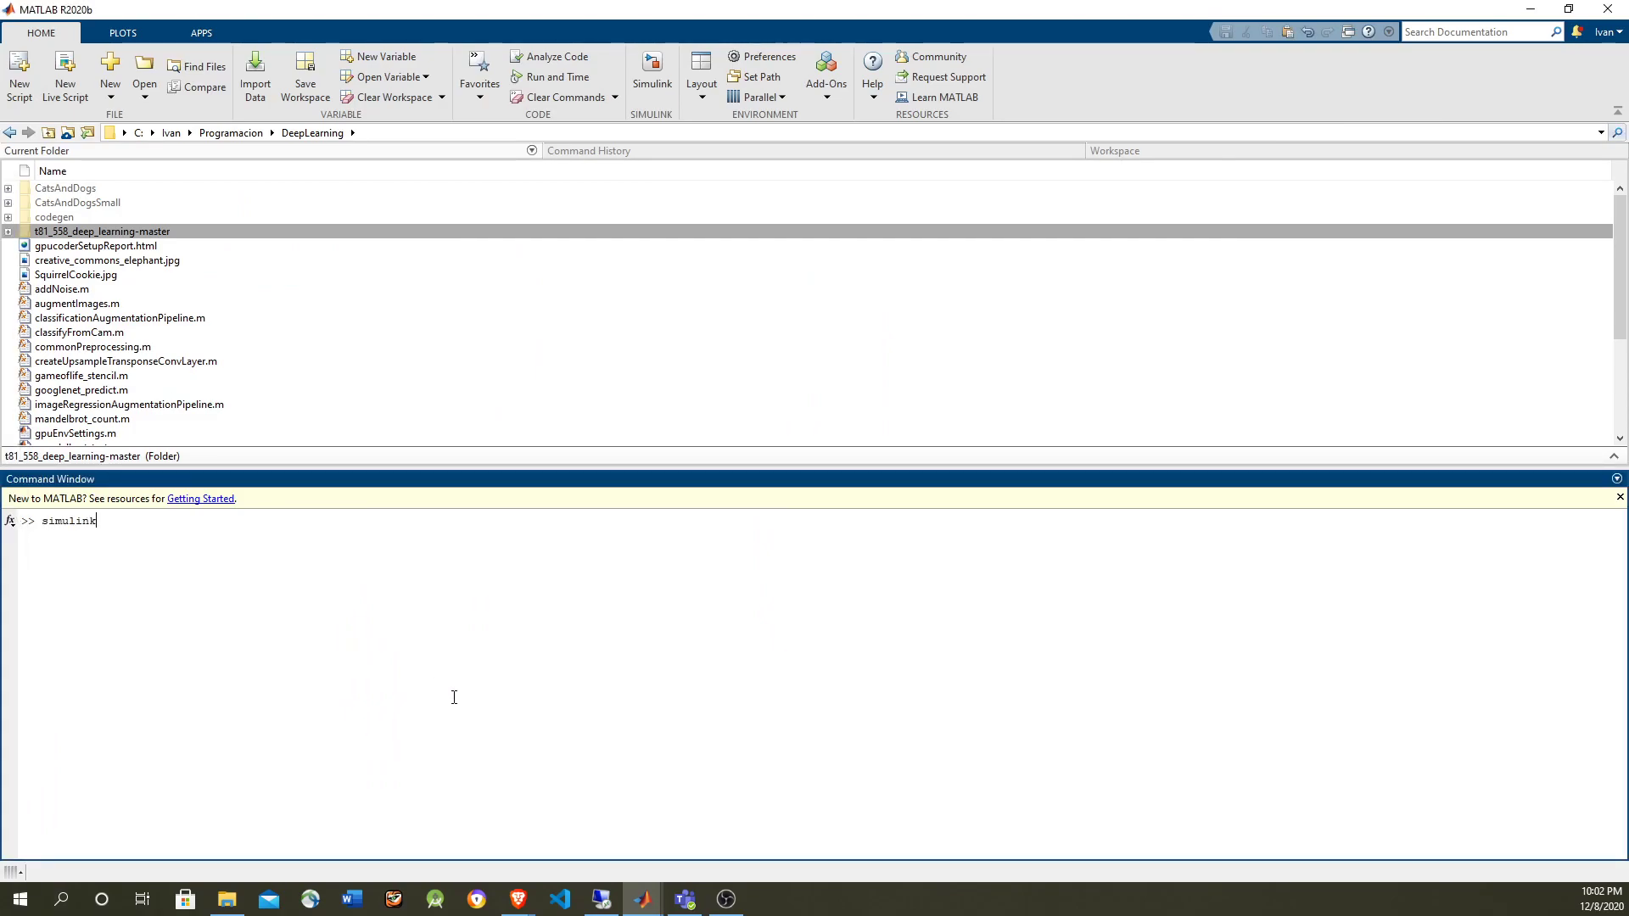
key("Return")
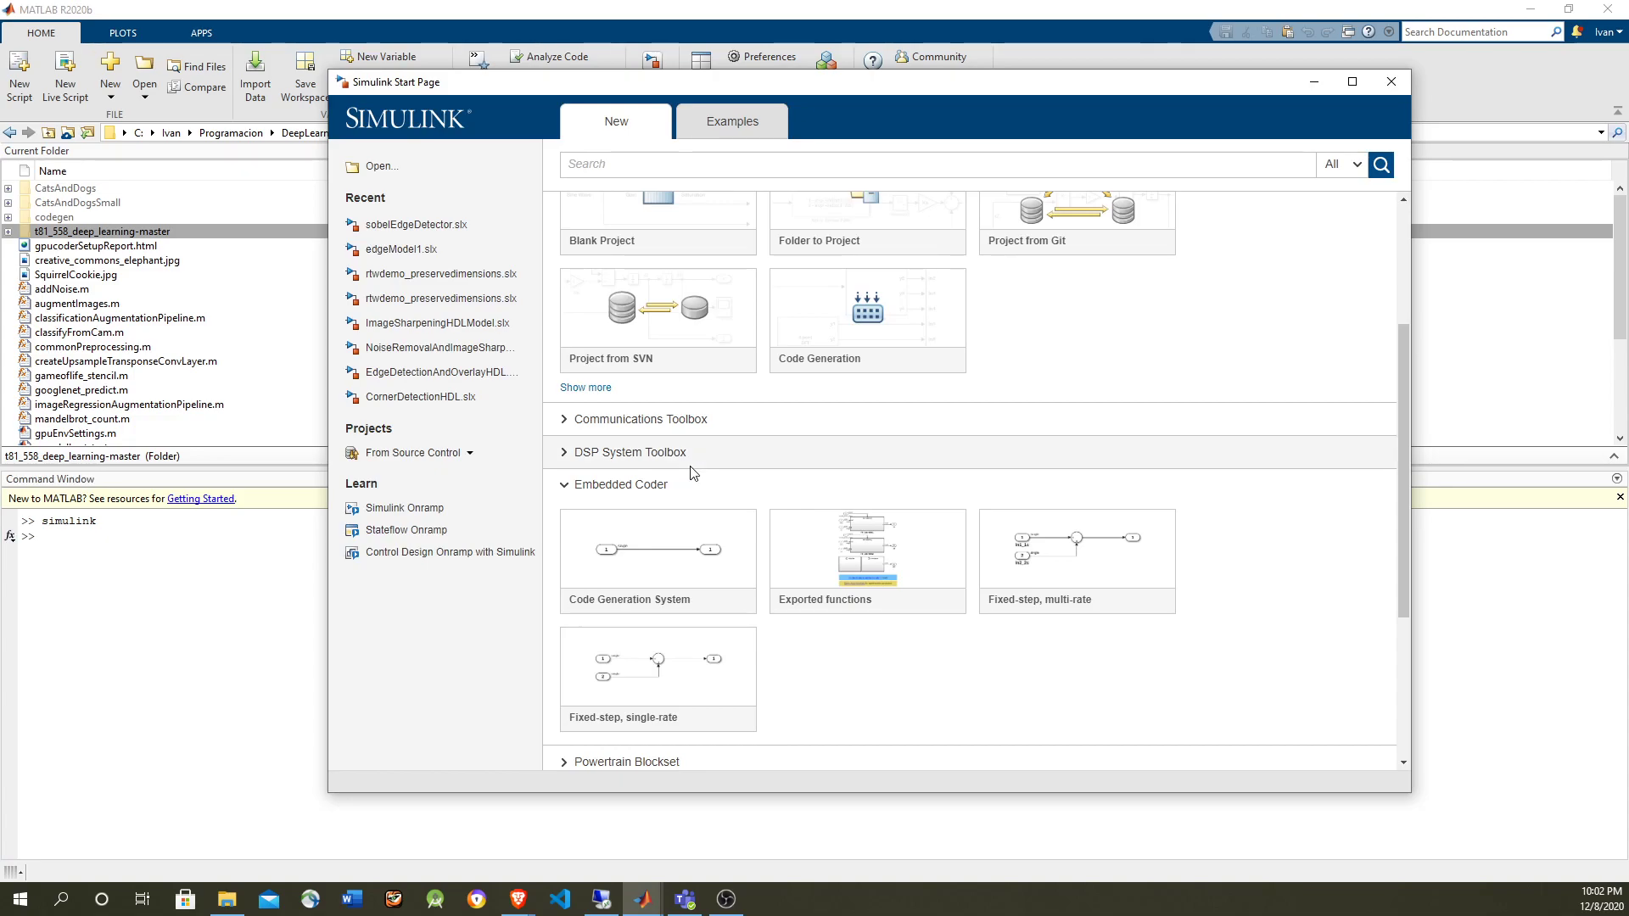
Step: Create a new model from the Embedded Coder Code Generation System template
scroll(674, 471, "up", 5)
scroll(664, 259, "down", 10)
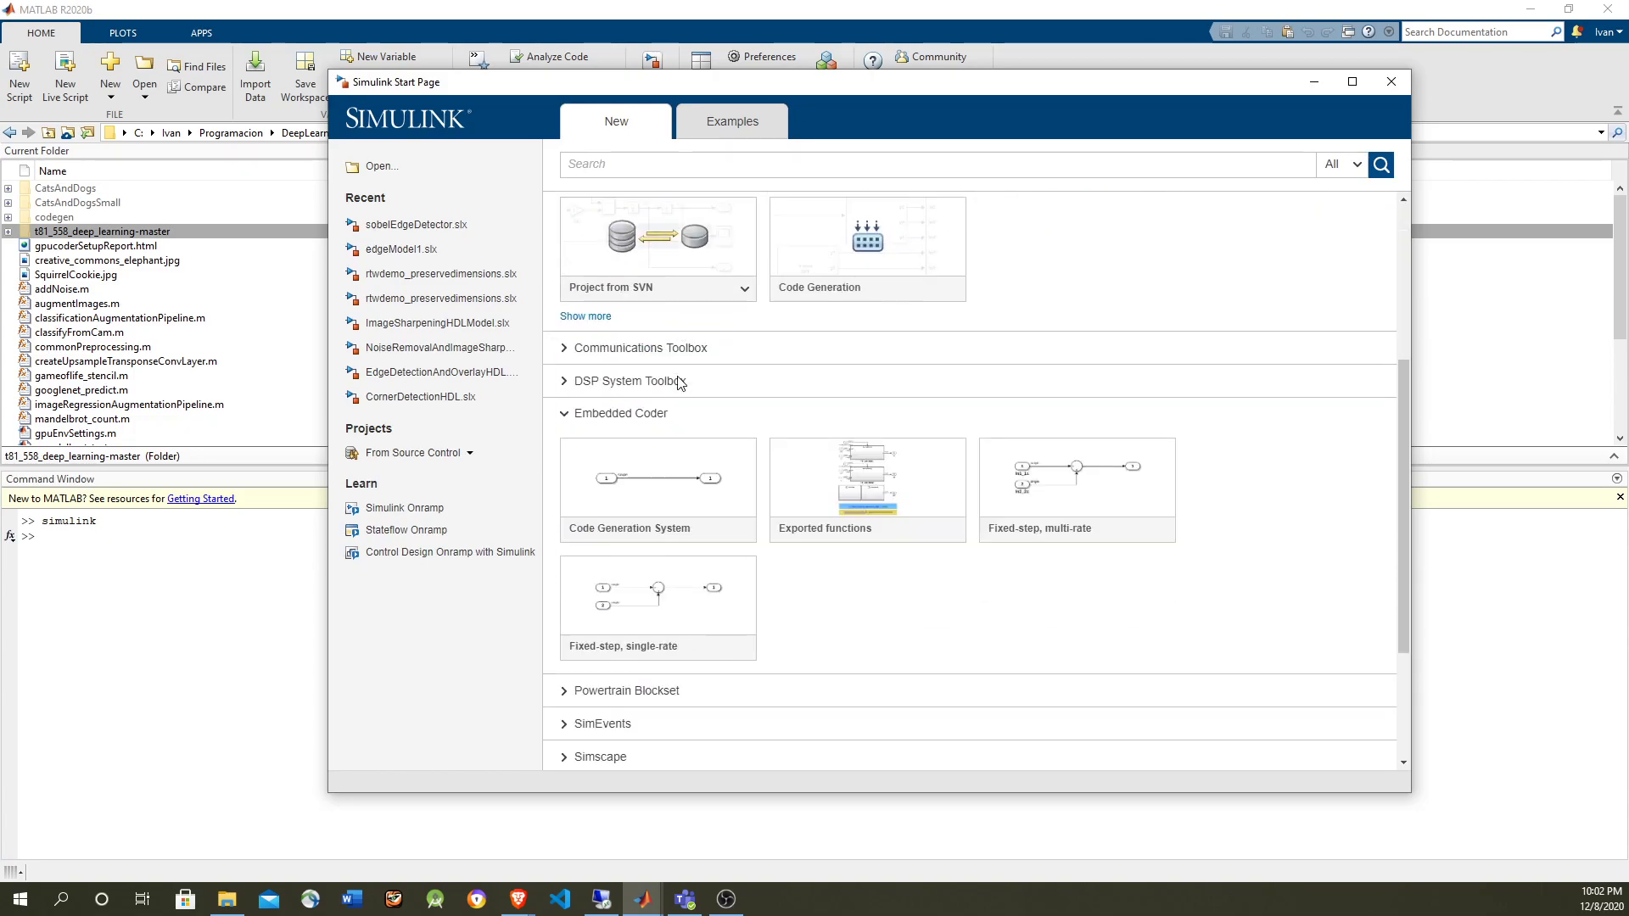
scroll(676, 421, "up", 2)
left_click(676, 422)
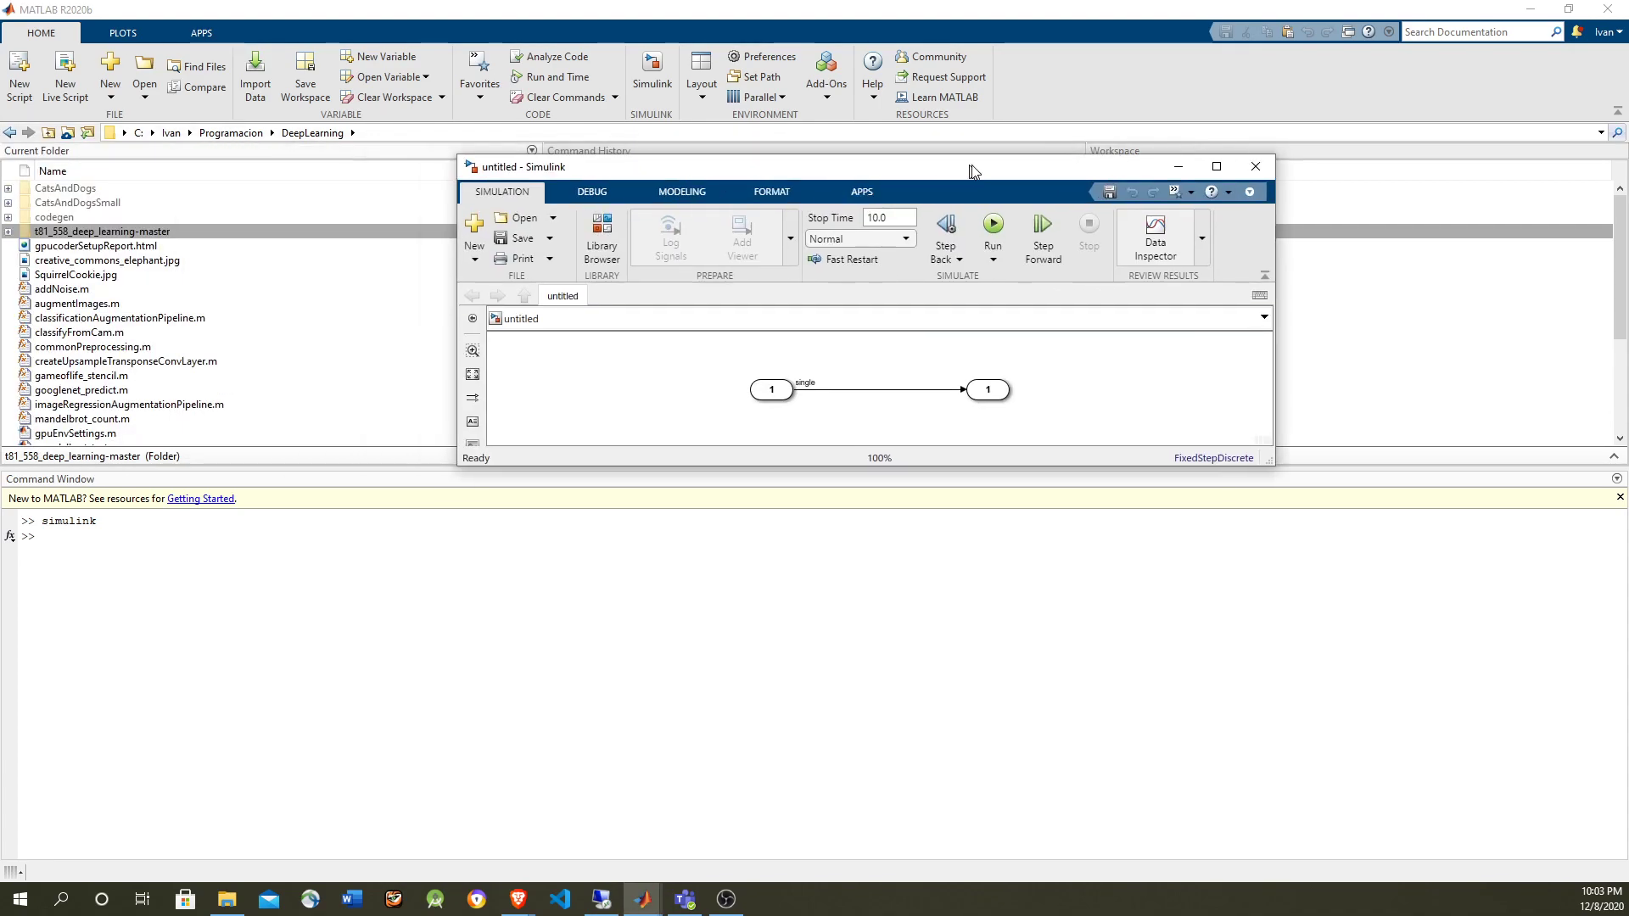
Step: Enlarge the model window and insert a From Multimedia File block by searching 'from'
left_click_drag(970, 167, 843, 217)
left_click_drag(1153, 521, 1238, 718)
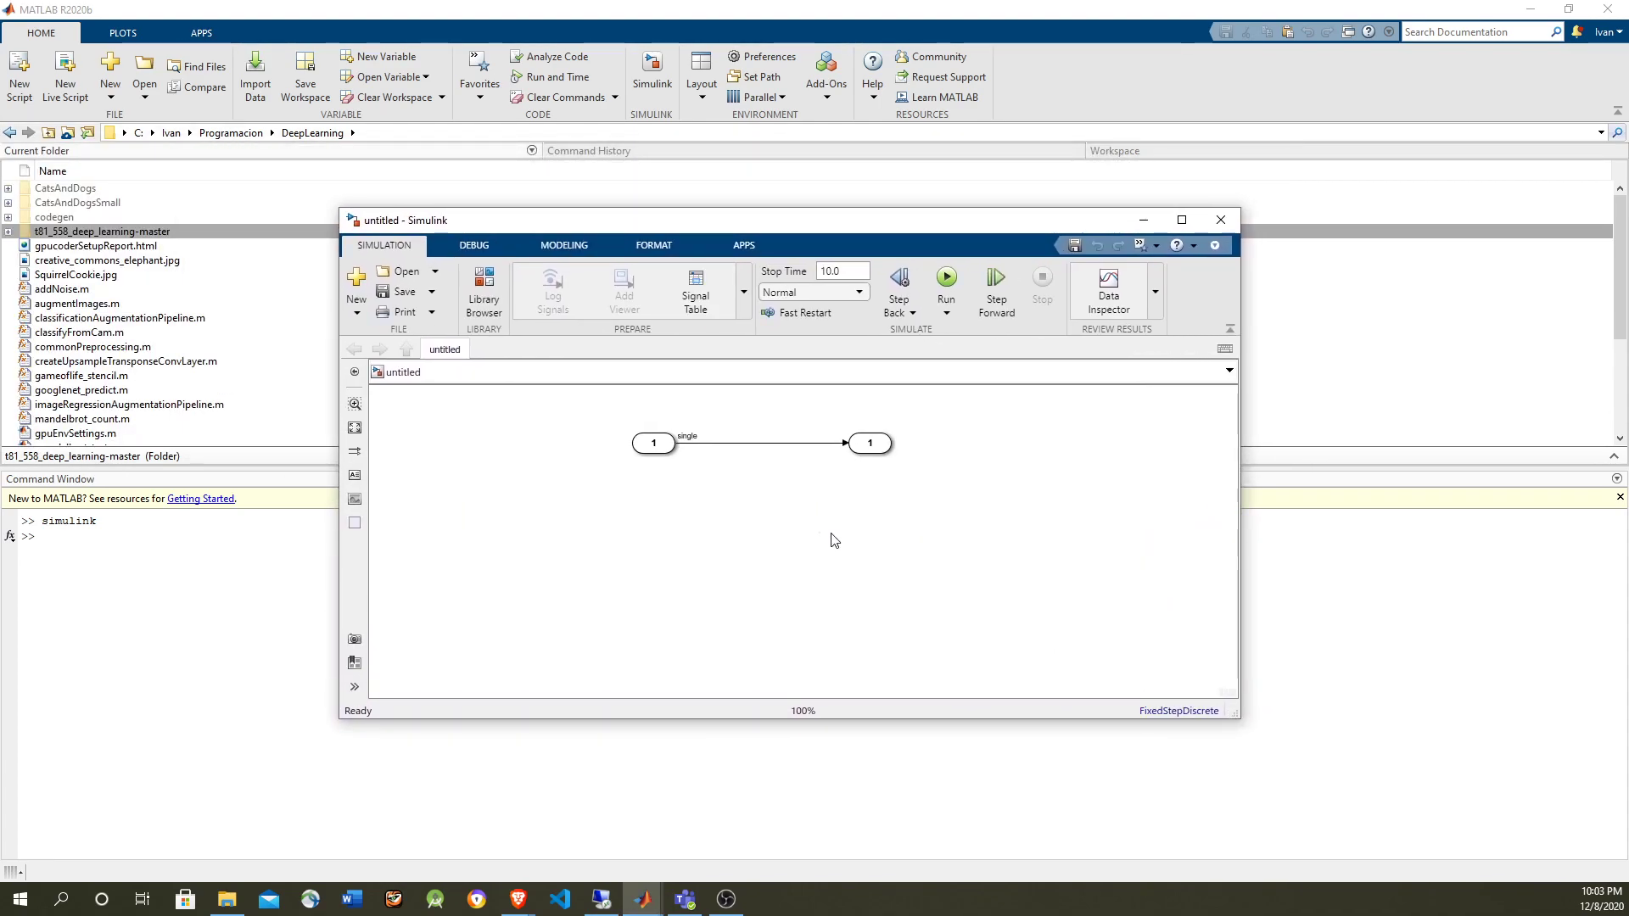
key("space")
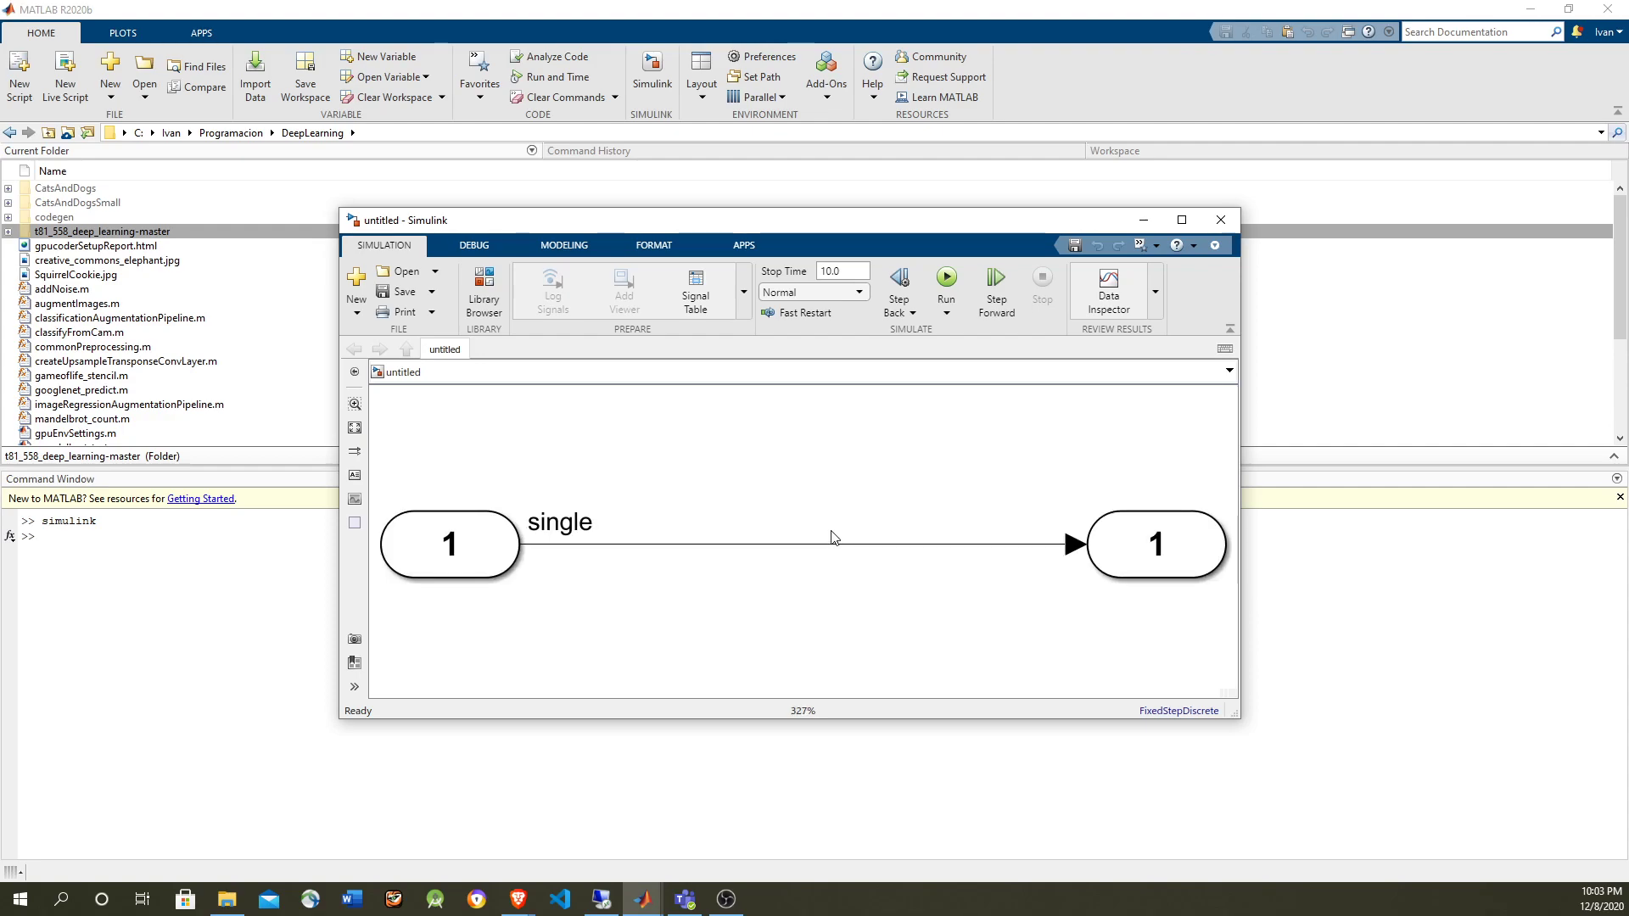
double_click(612, 463)
type("from")
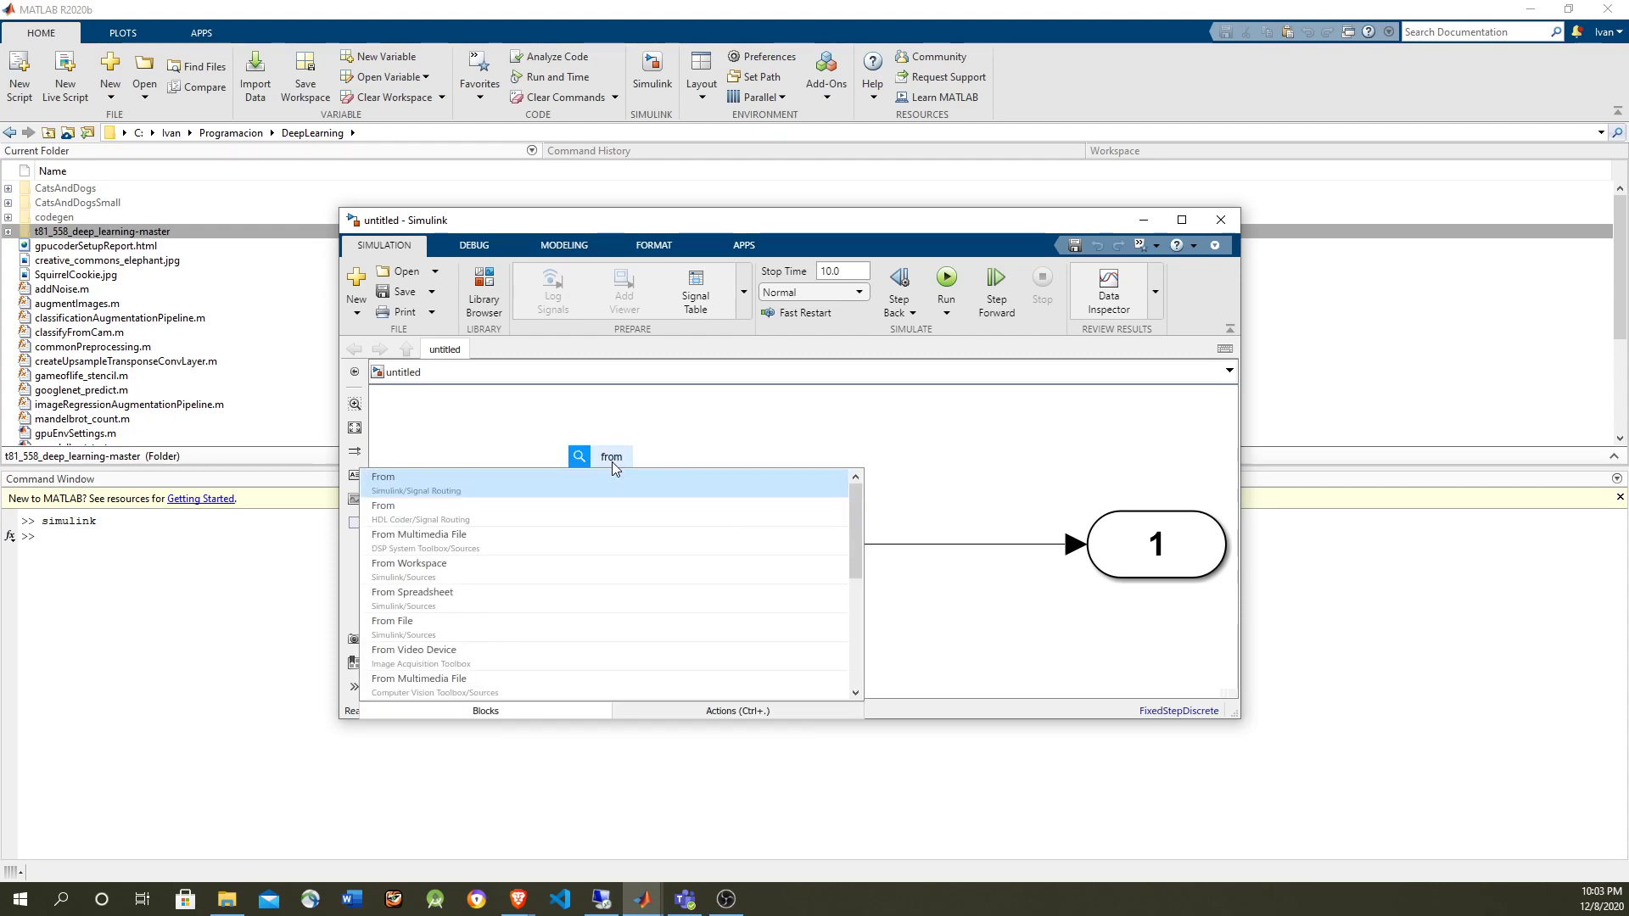
key("Down")
key("Down")
key("Return")
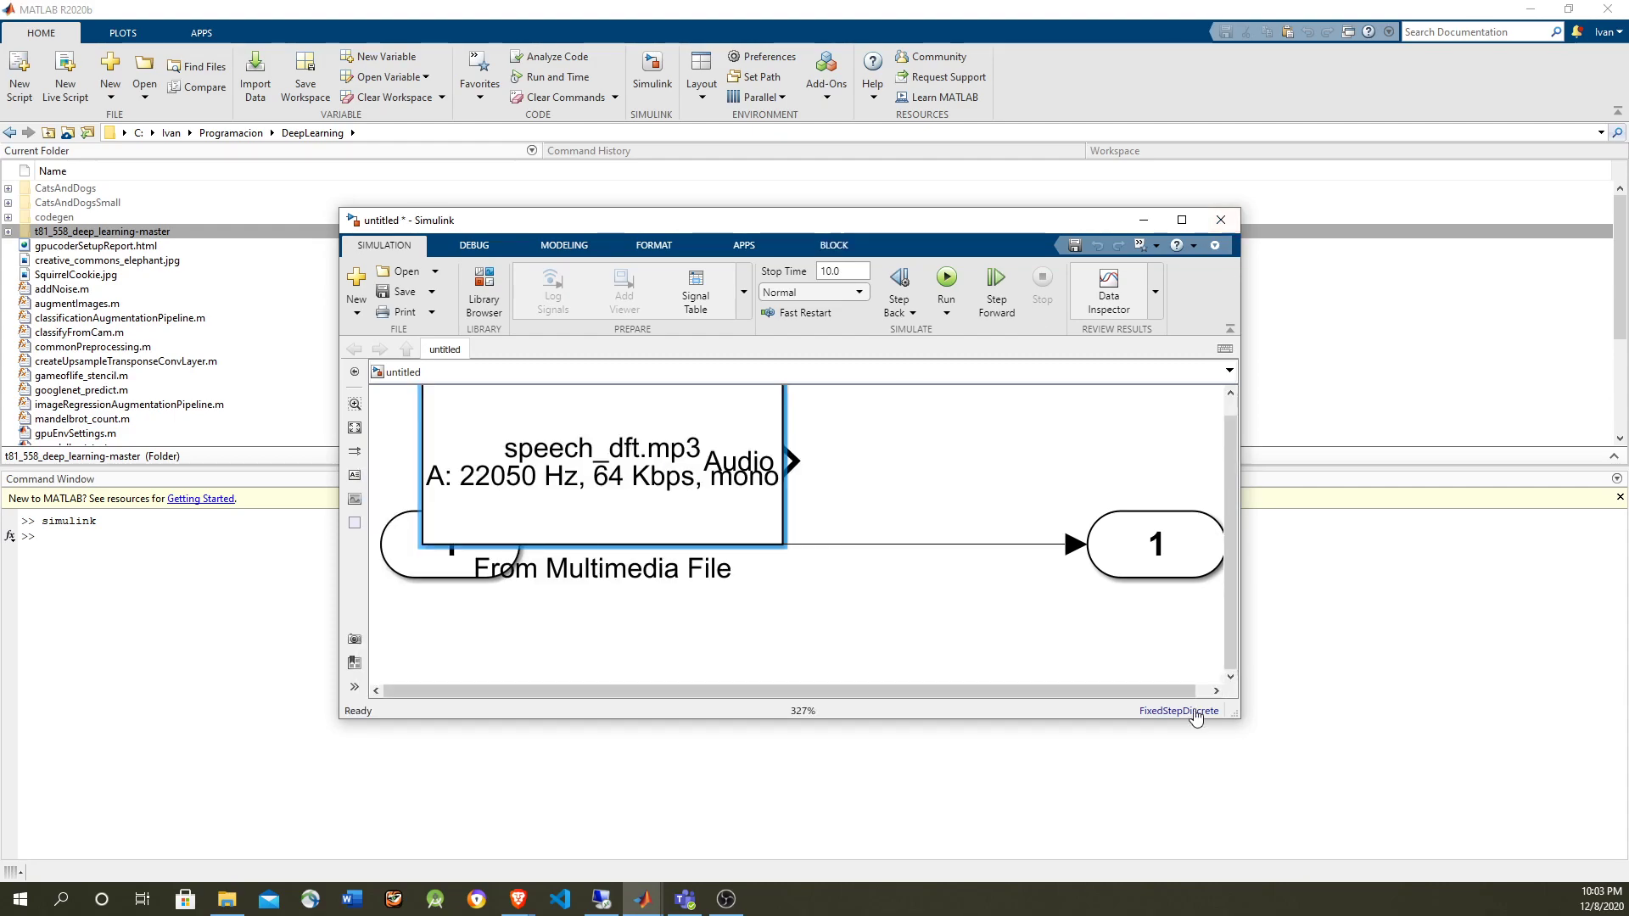
Step: Maximize the model window and delete the template's Out1 and In1 blocks
left_click_drag(1234, 714, 1270, 838)
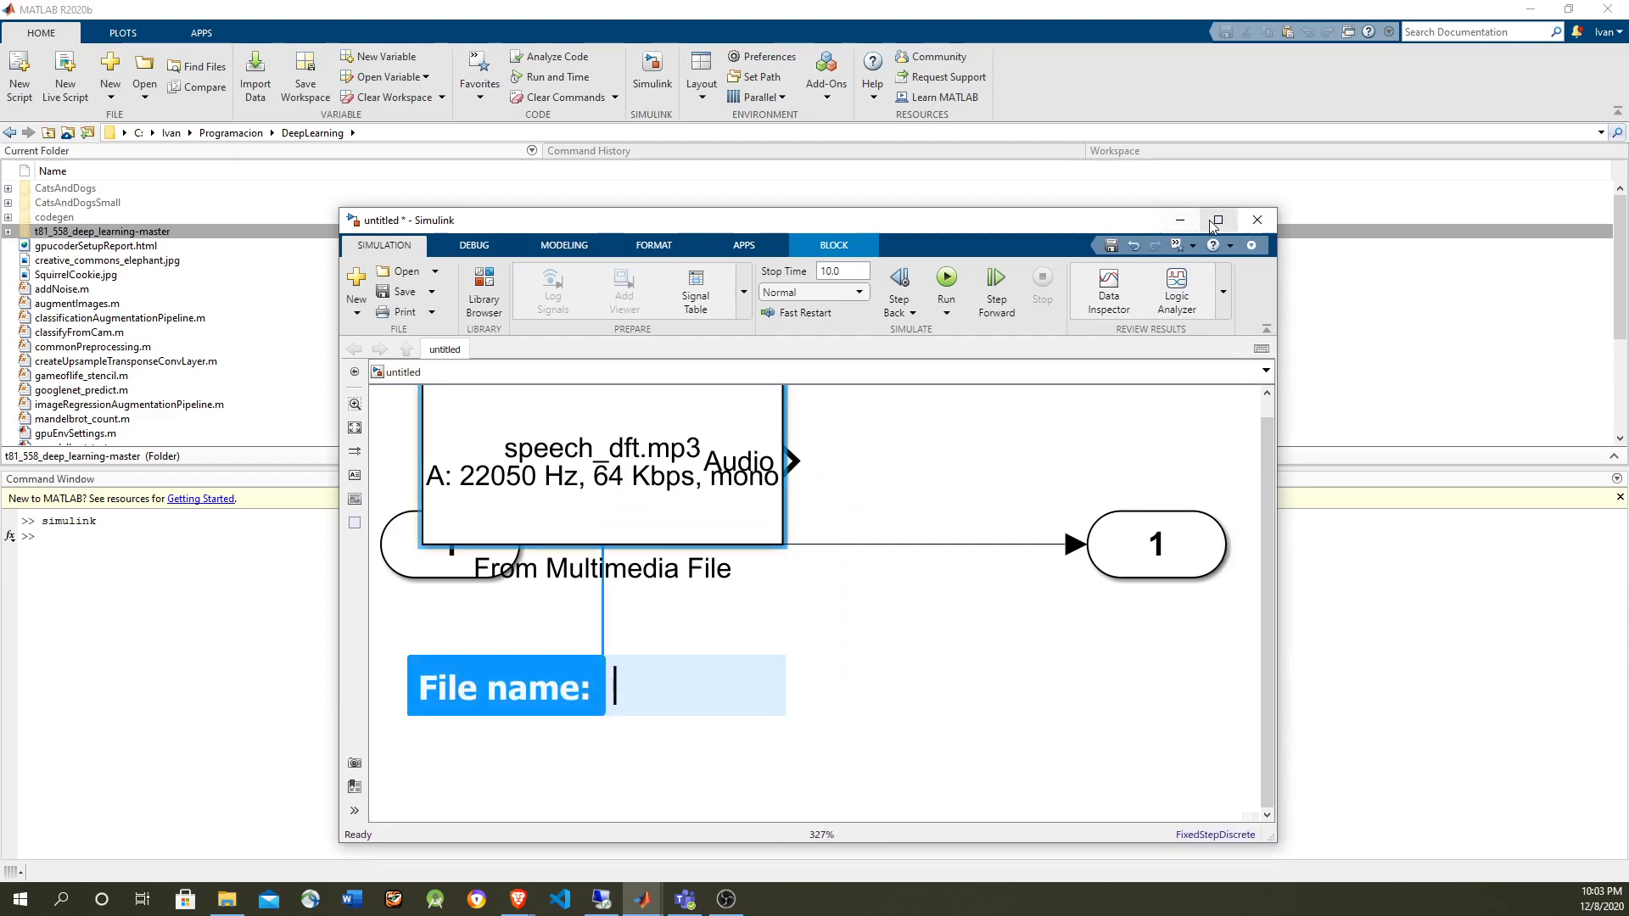
left_click(1217, 219)
left_click(811, 411)
left_click_drag(925, 421, 716, 286)
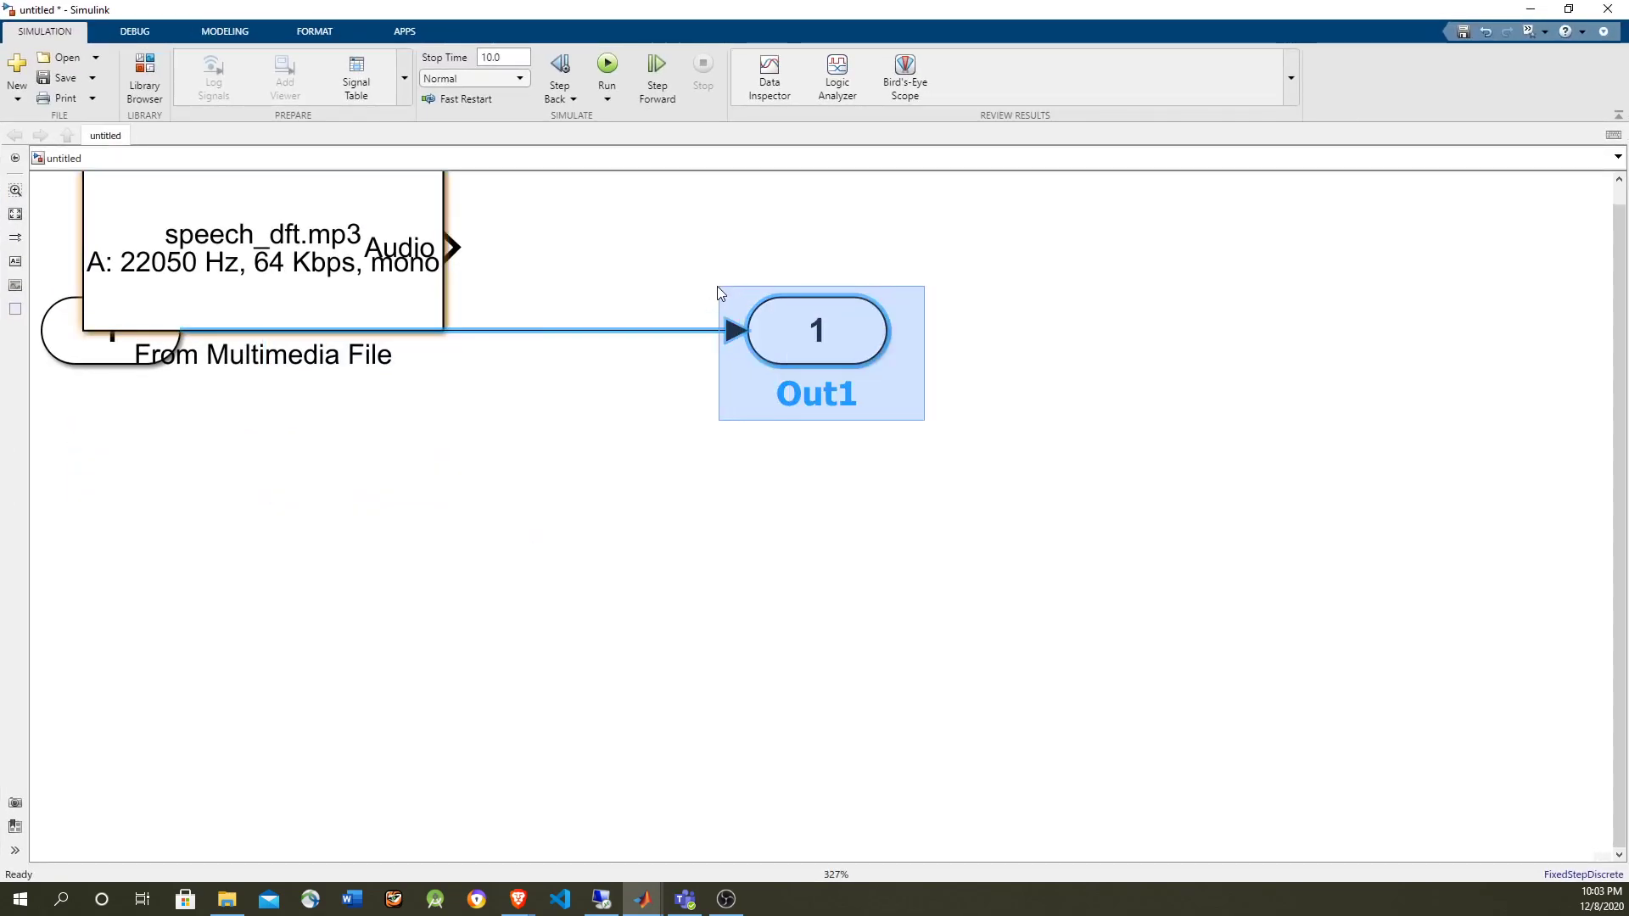
key("Delete")
left_click(56, 349)
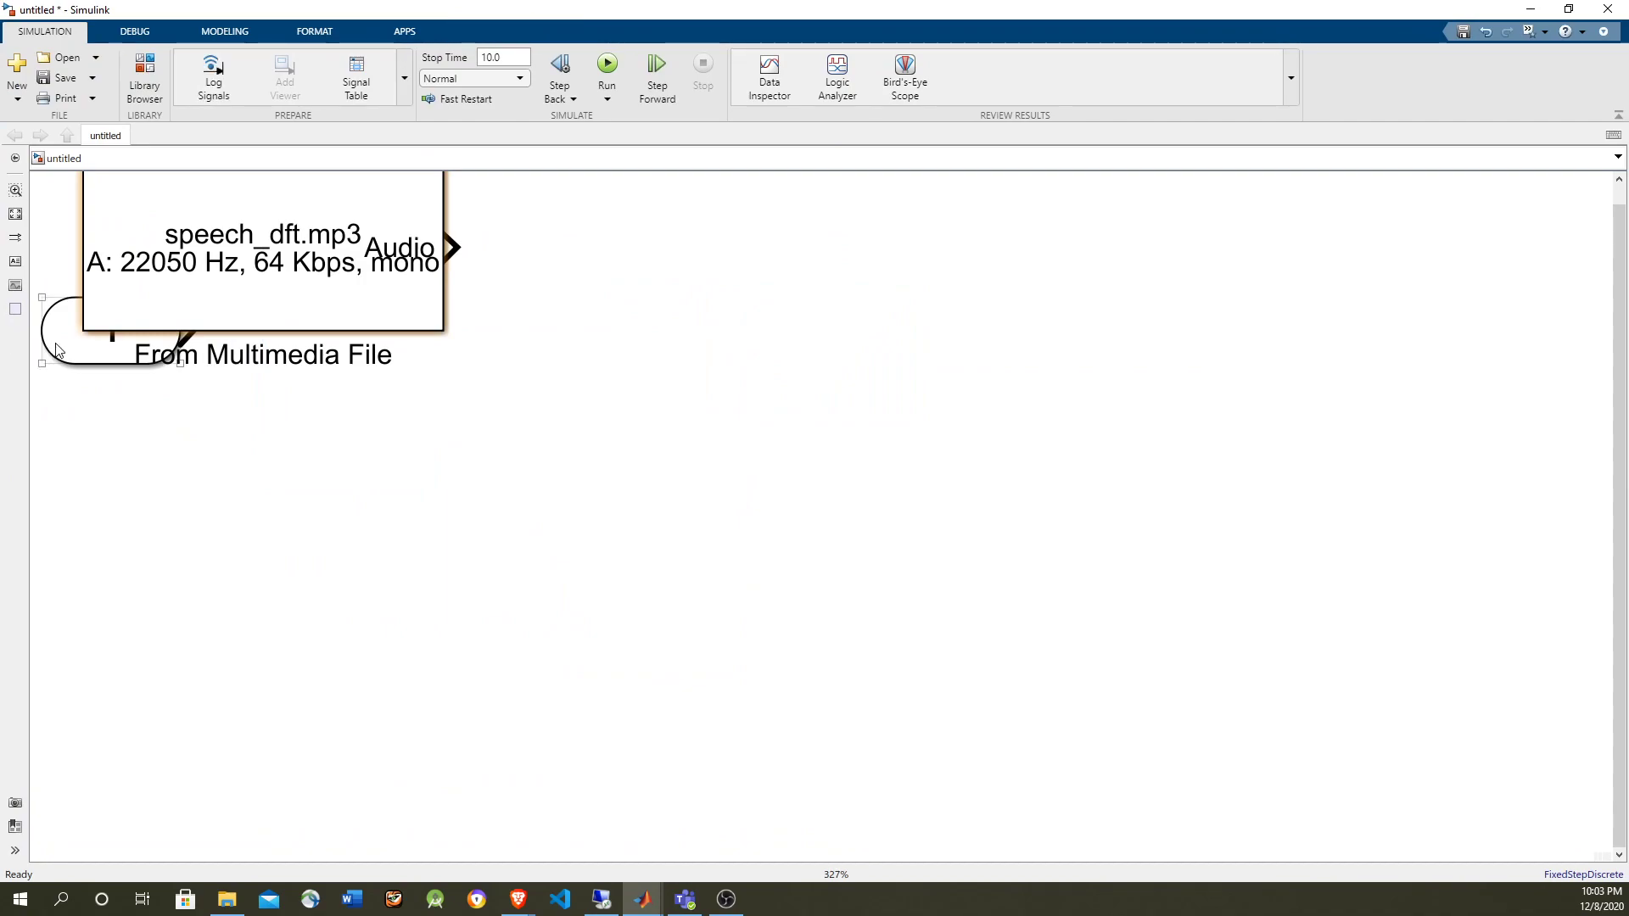
key("Delete")
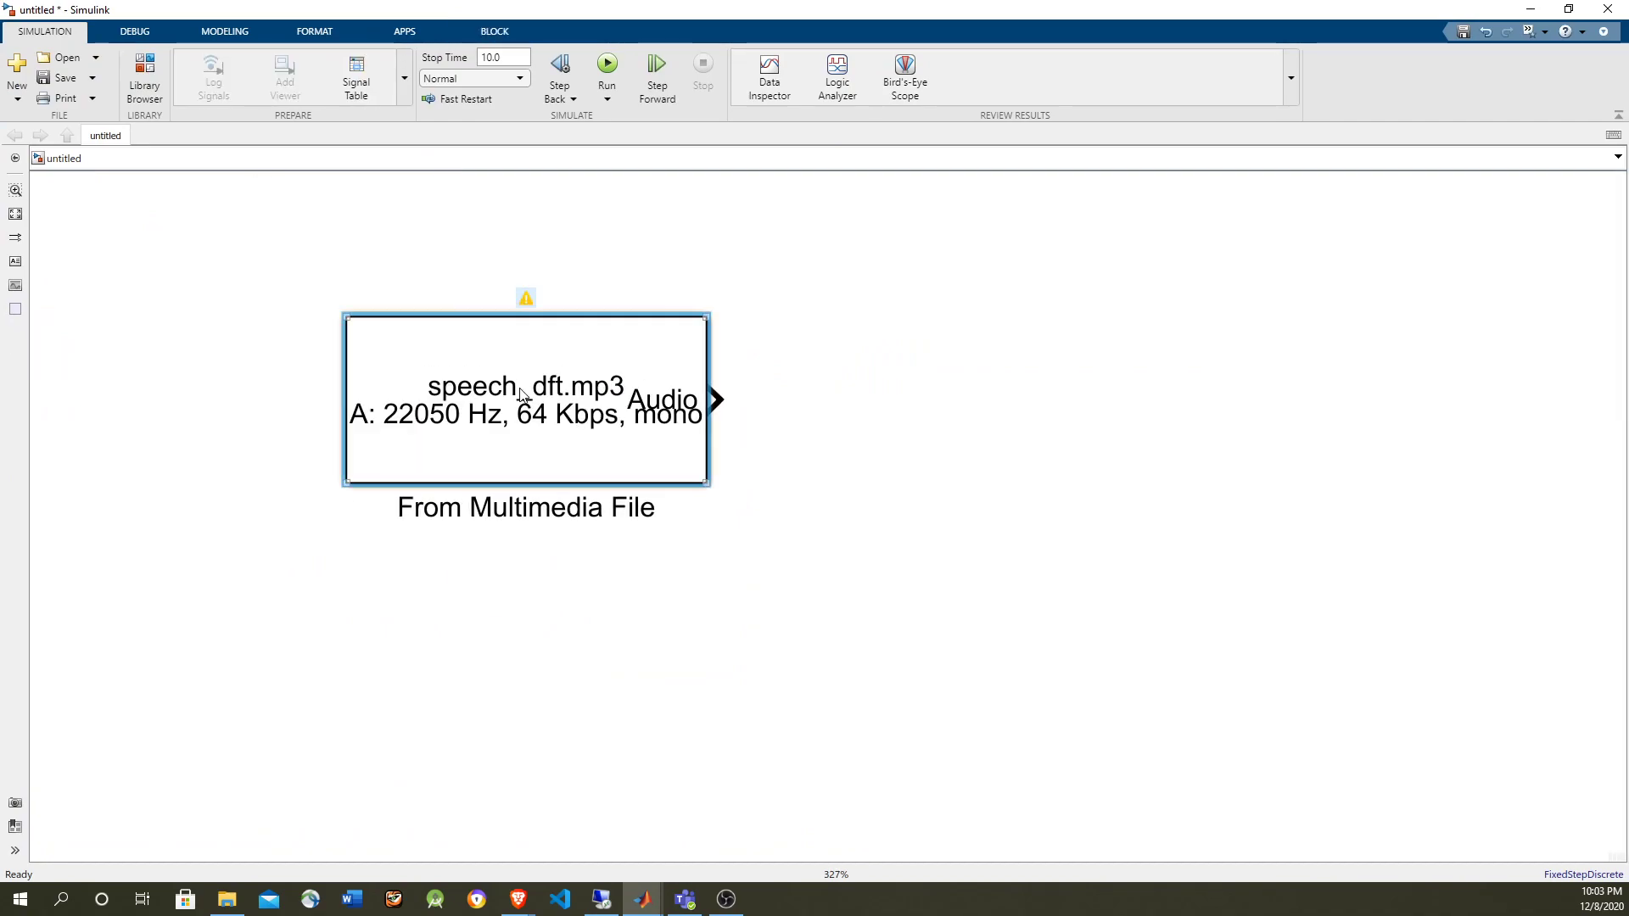
Step: Point the source block at rhinos.avi with One multidimensional signal output, then move it left and widen it
double_click(521, 393)
double_click(857, 367)
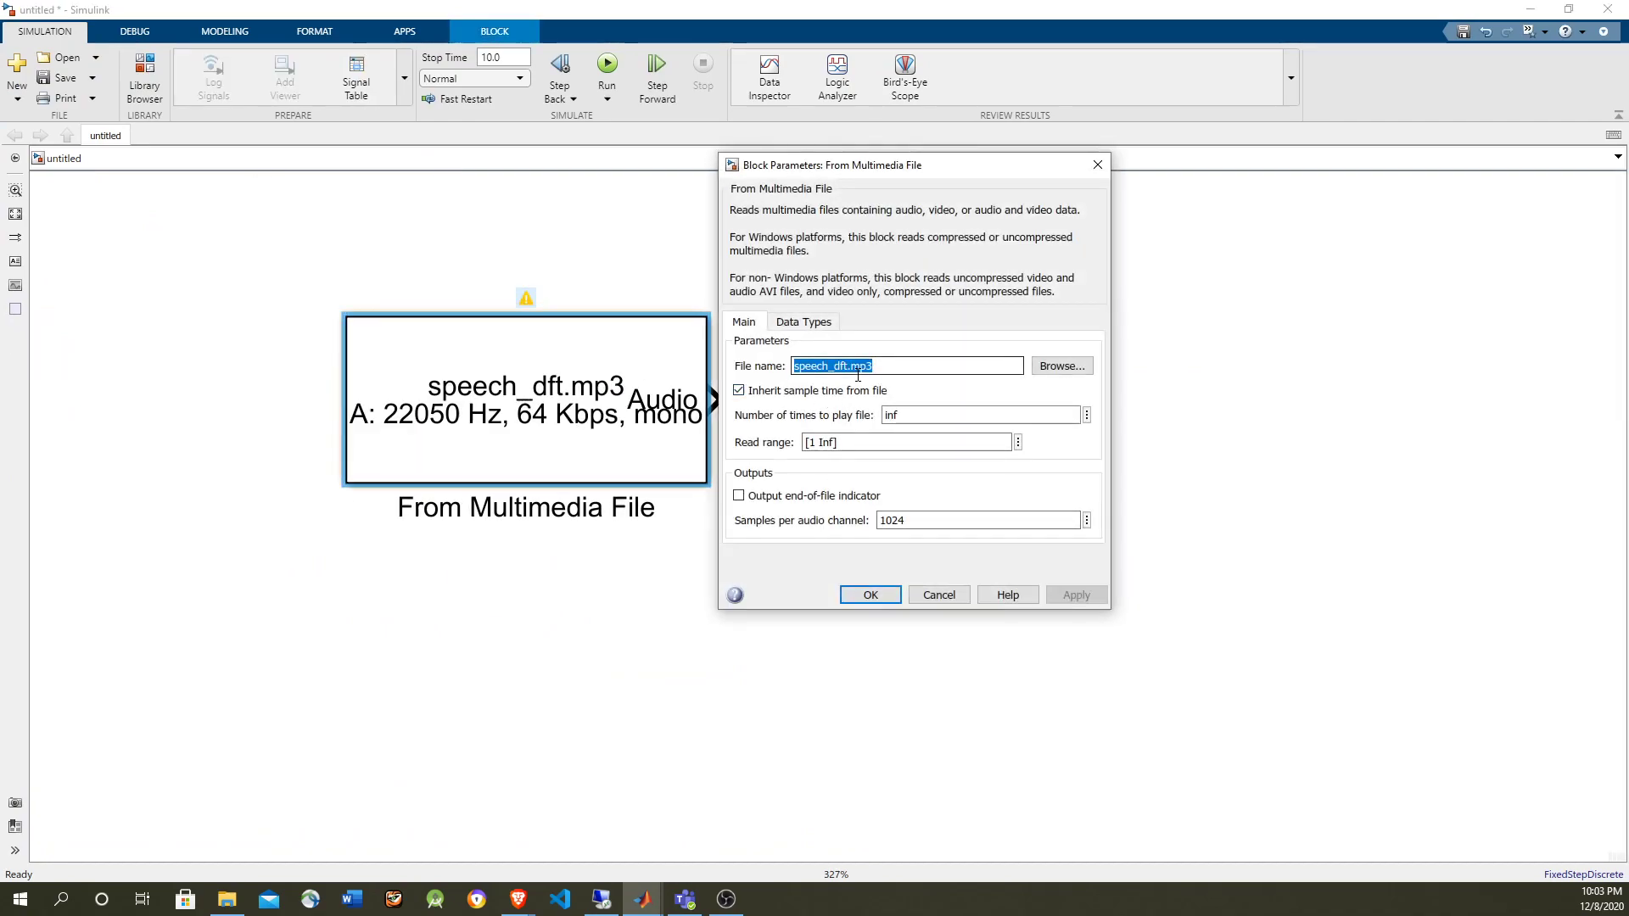
type("rhin")
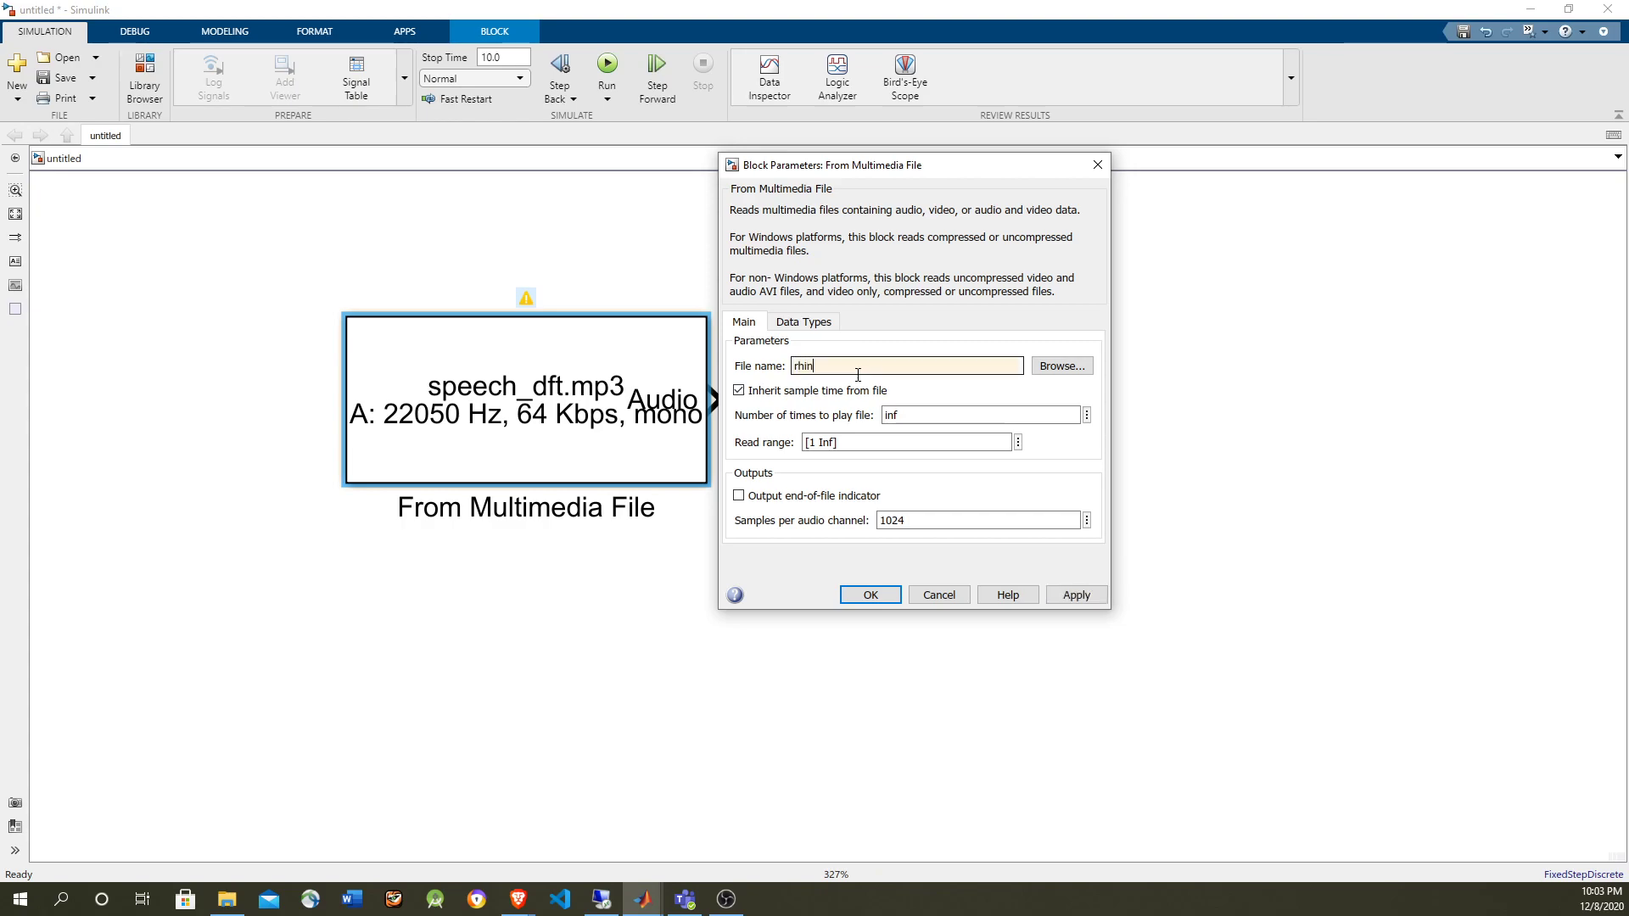
type("os.avi")
left_click(1062, 597)
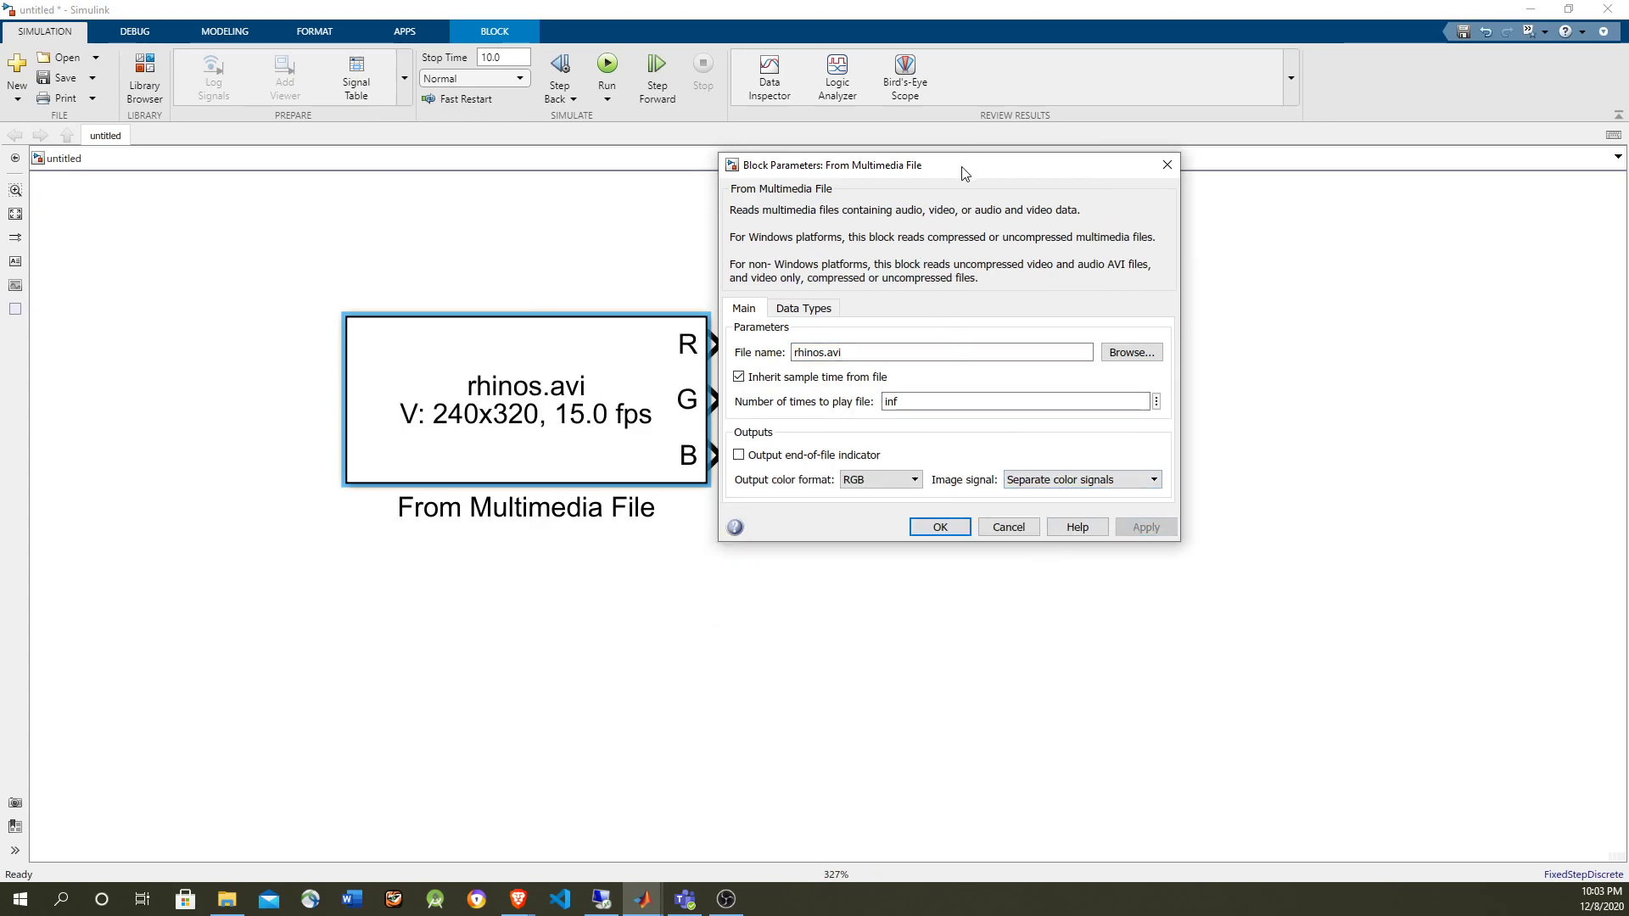
left_click_drag(964, 170, 1148, 209)
left_click(1277, 526)
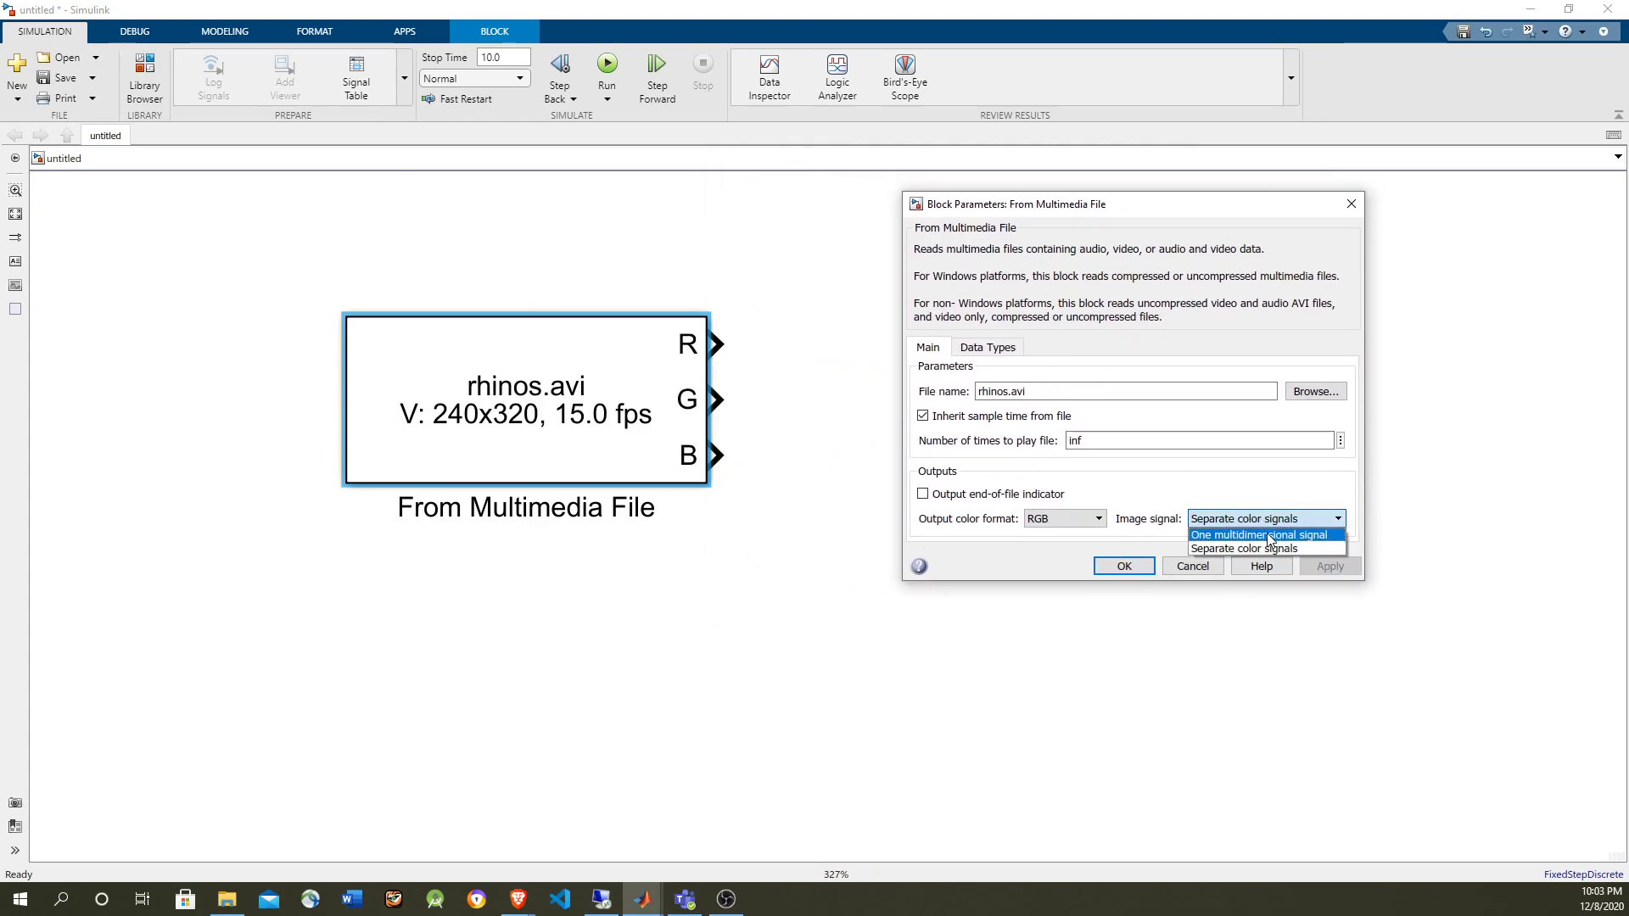
left_click(1262, 532)
left_click(1330, 565)
left_click(1124, 566)
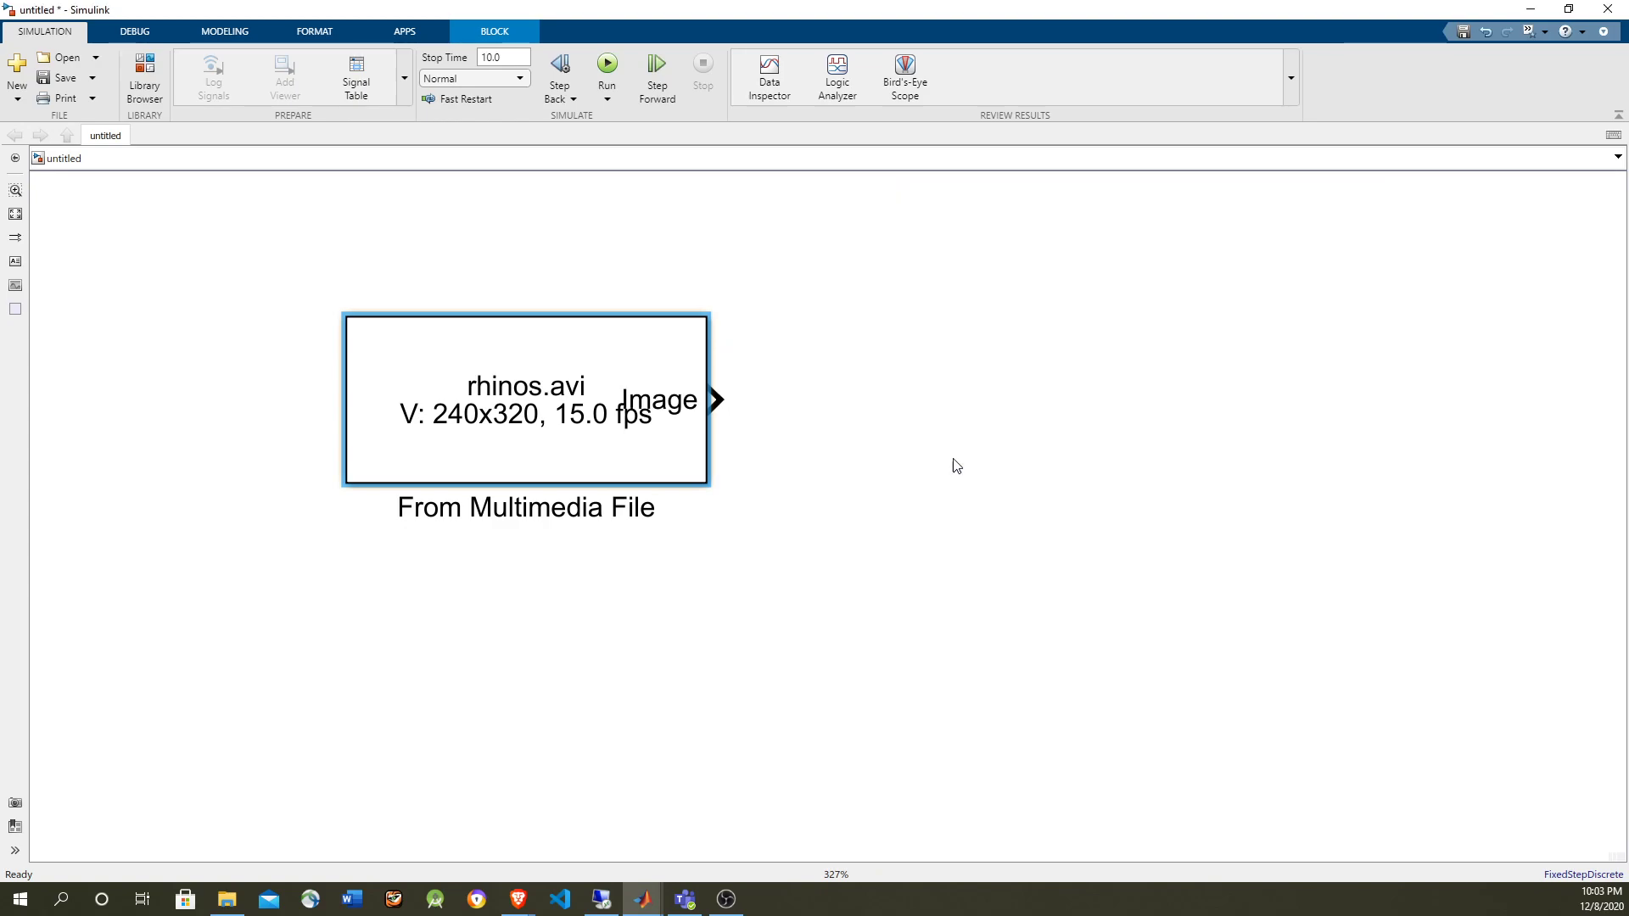
left_click_drag(603, 415, 368, 417)
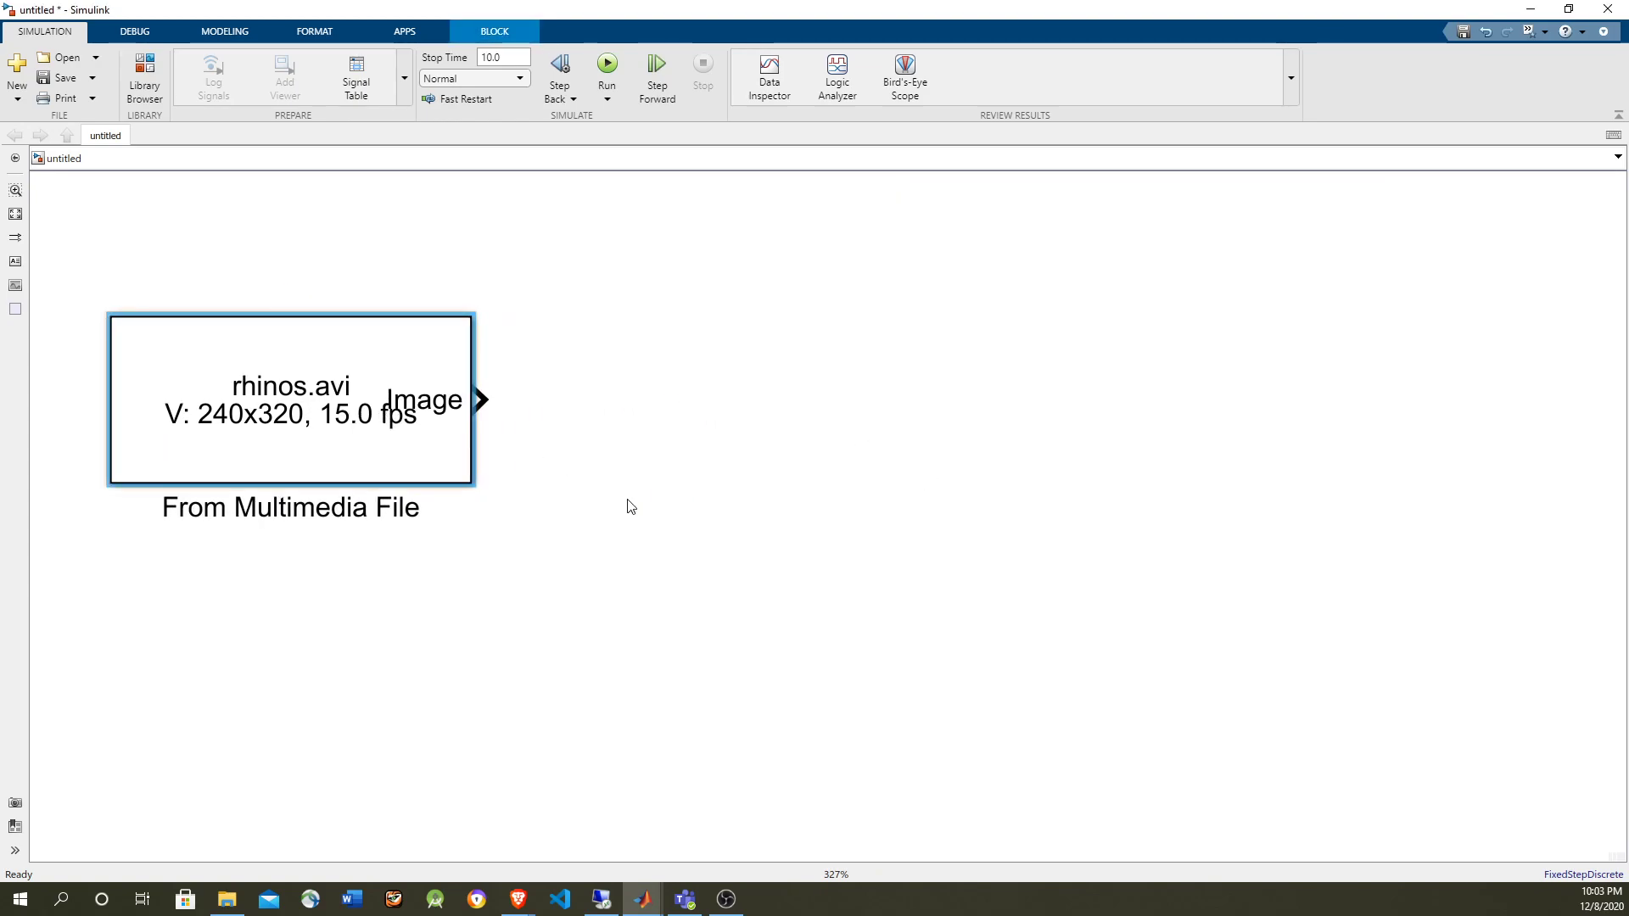
left_click_drag(471, 483, 527, 484)
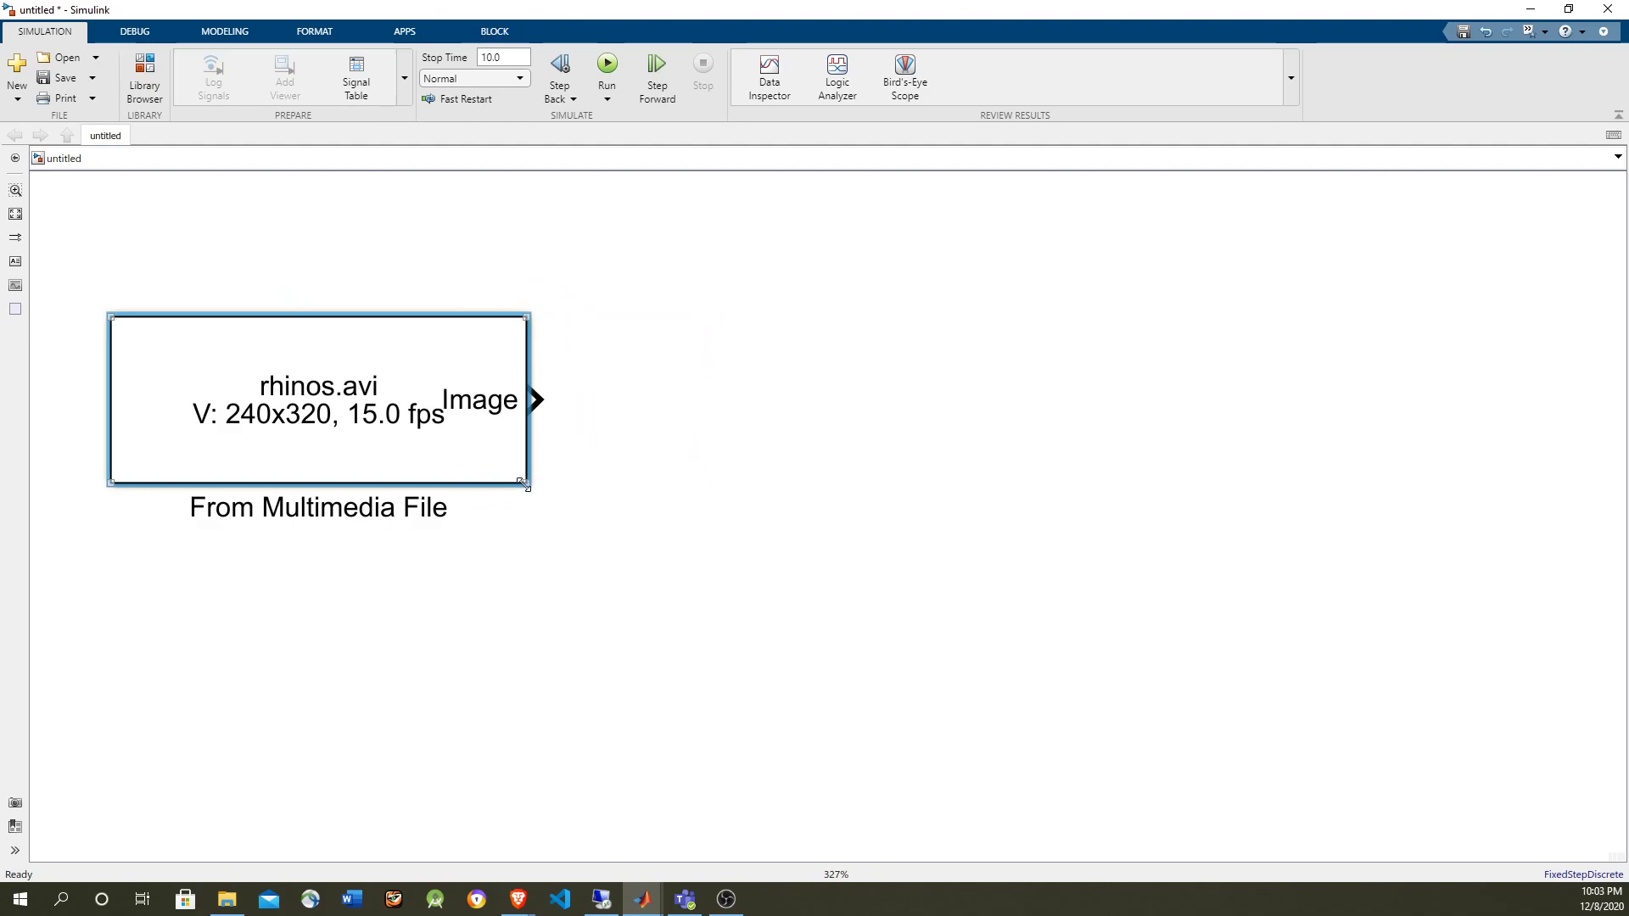
Step: Quick-insert a MATLAB Function block (fcn, u to y) beside the video source and select it
left_click(1001, 520)
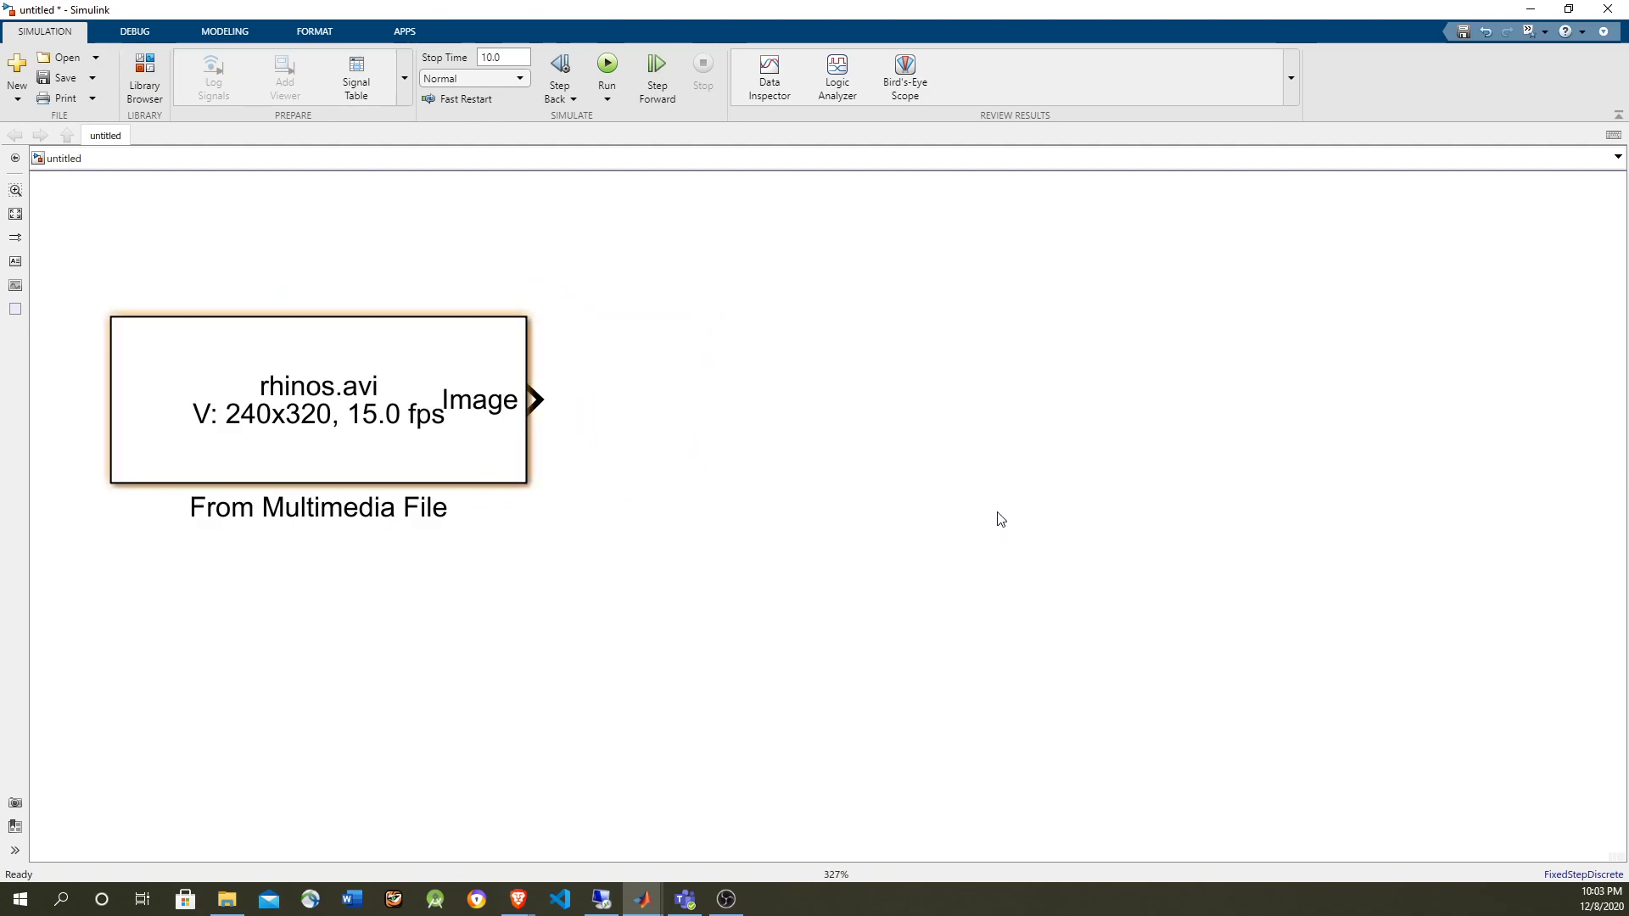
double_click(845, 463)
type("matlab")
key("Return")
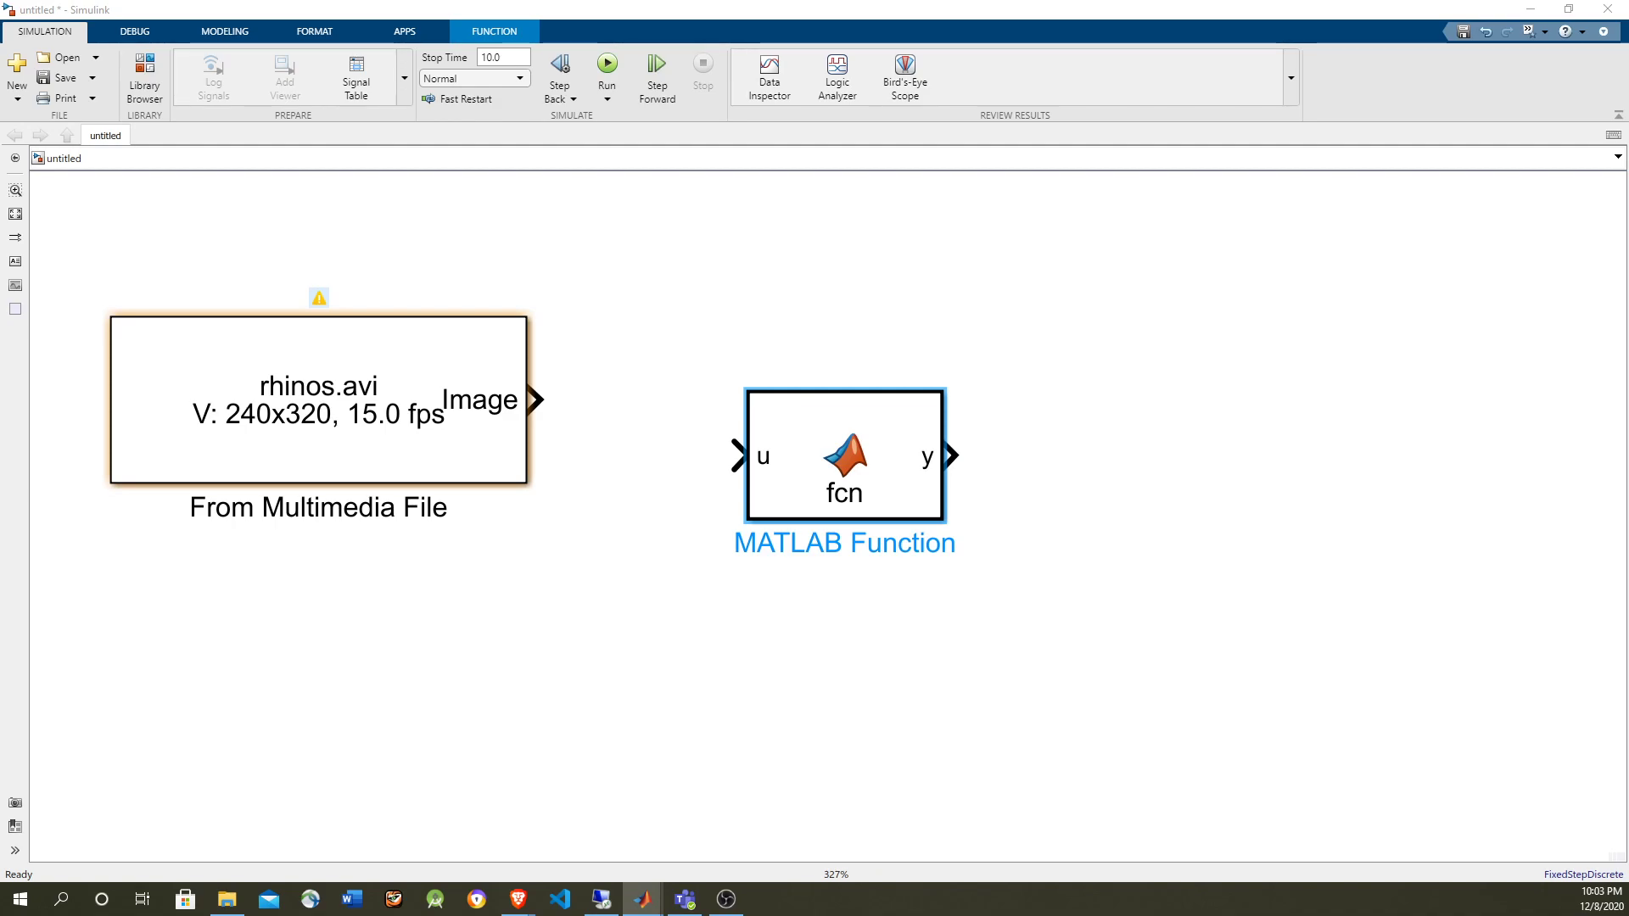
left_click(860, 477)
Step: Replace the function block's placeholder code with the sobel edge-detection function and save as sobelEdgeDetector1
double_click(851, 442)
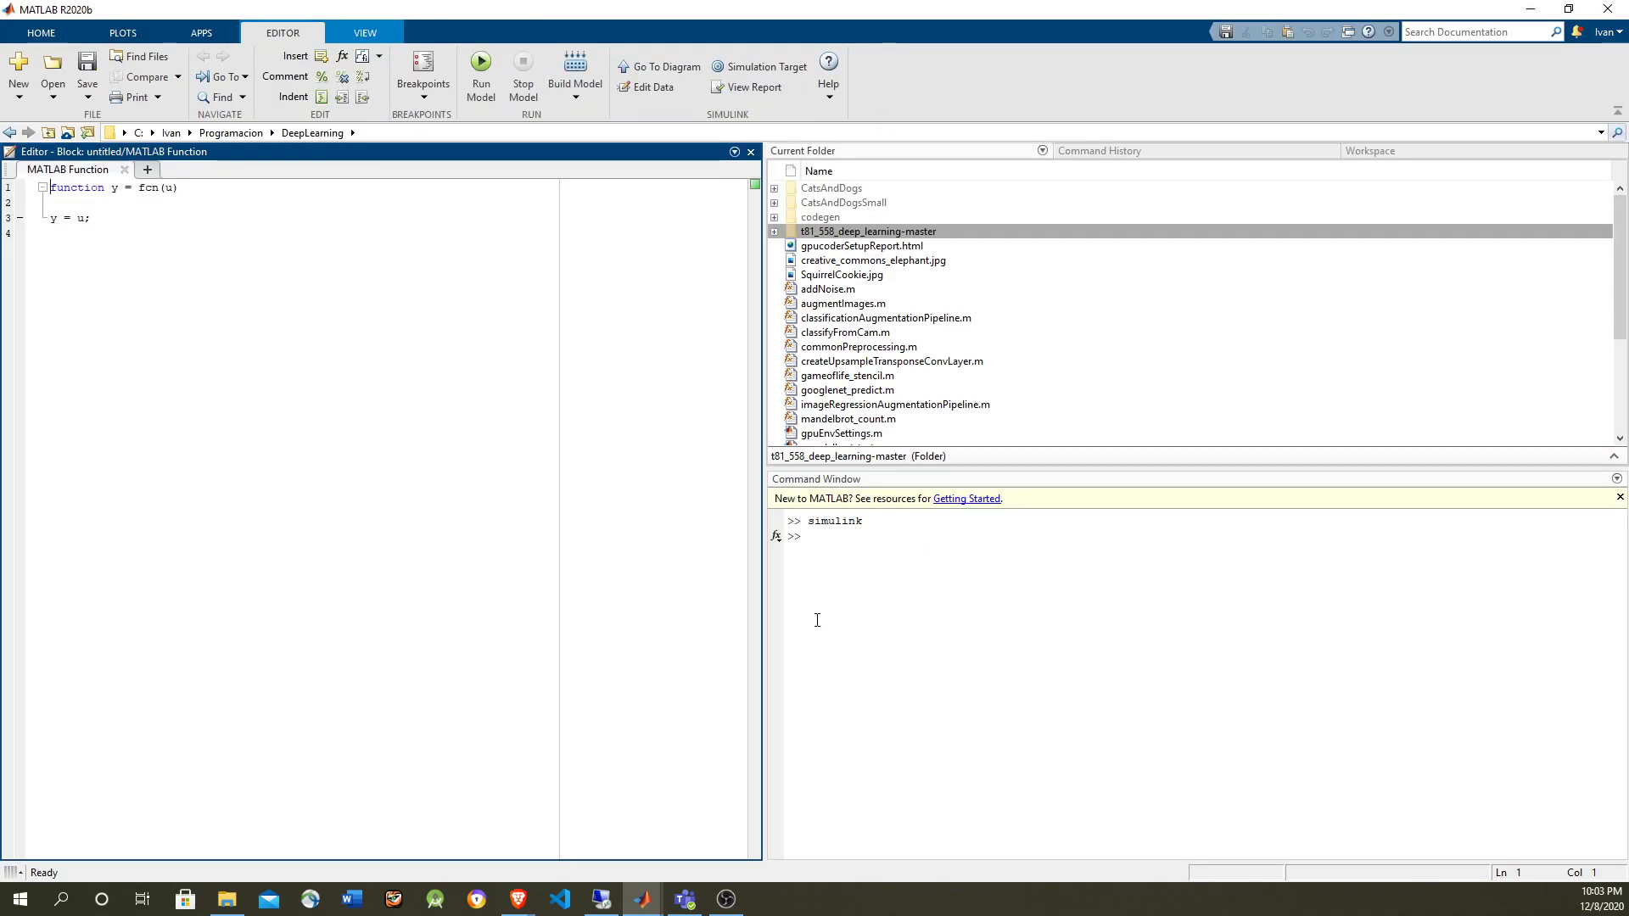
key("ctrl+a")
type("function edgeImage  = sobel(grayImage,threshold)   %#codegen  % Define Kernel for Sobel edge detection k = single([1 2 1; 0 0 0; -1 -2 -1]);  % Detect Edge H = conv2(single(grayImage),k, 'same'); V = conv2(single(grayImage),k','same'); E = sqrt(H.*H + V.*V); edgeImage = uint8((E > threshold) * 255);  end")
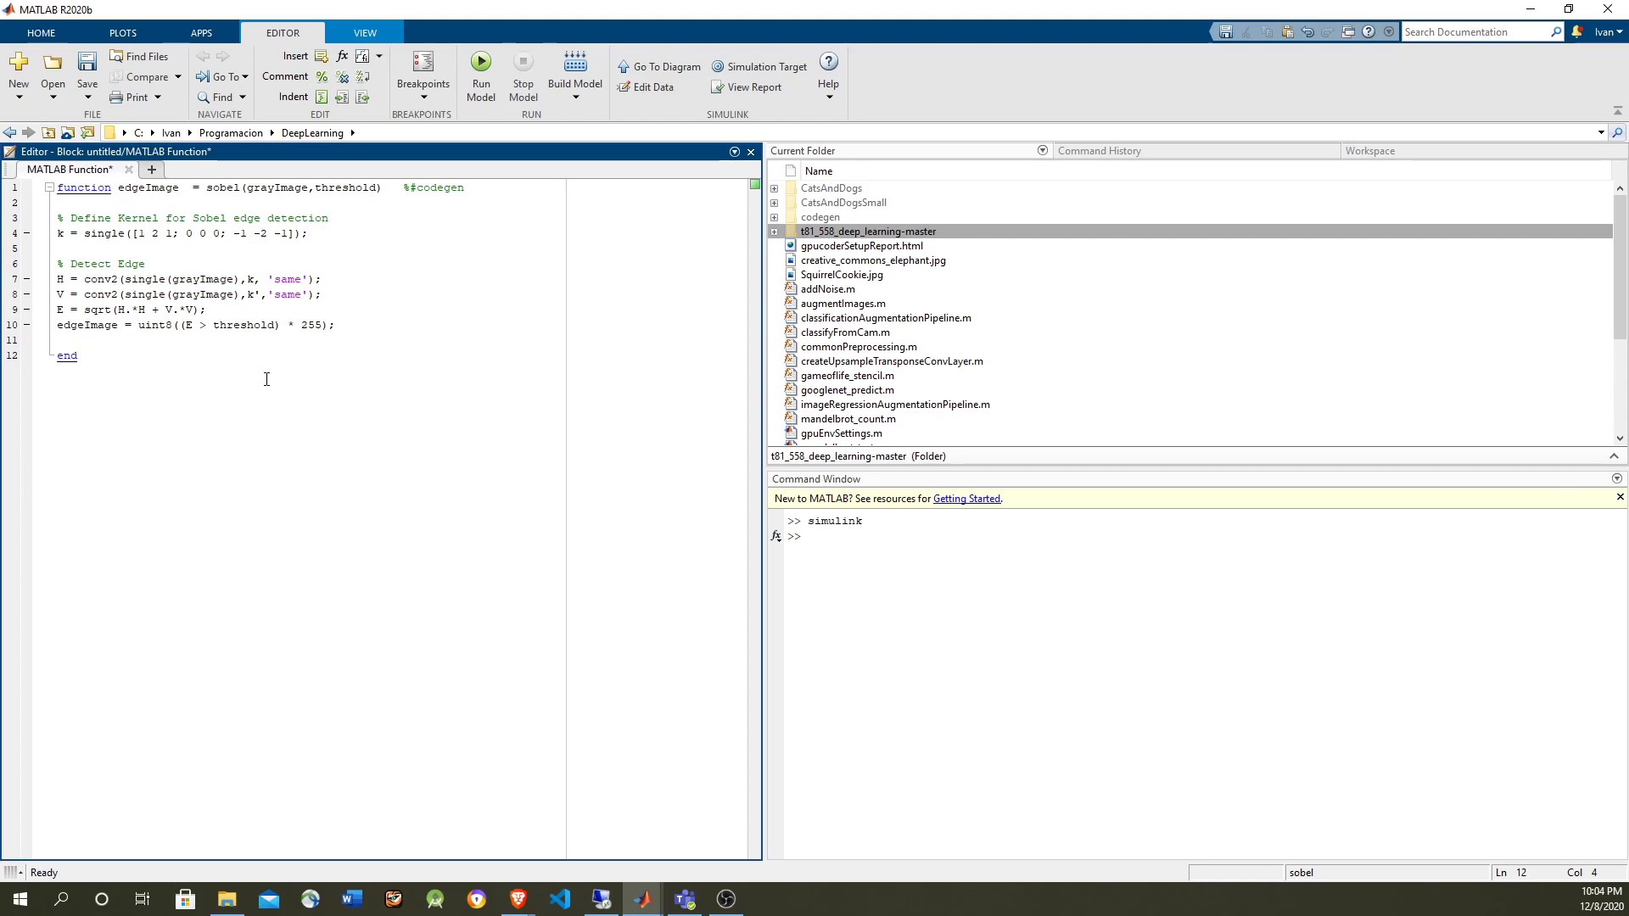
key("ctrl+s")
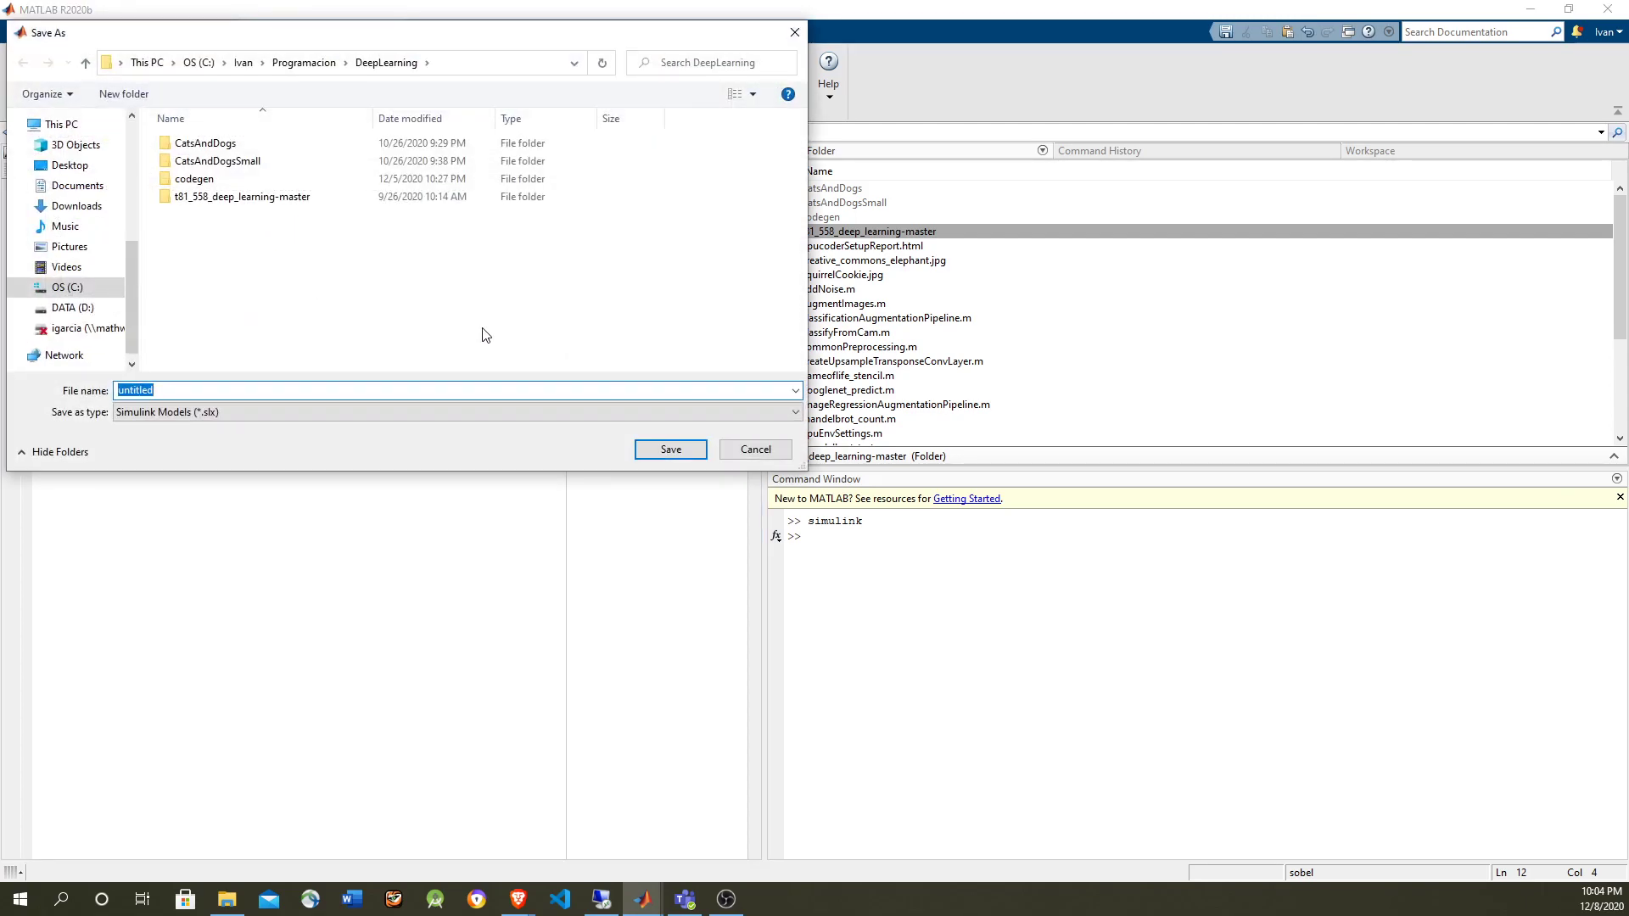
type("sobelEdgeDetec")
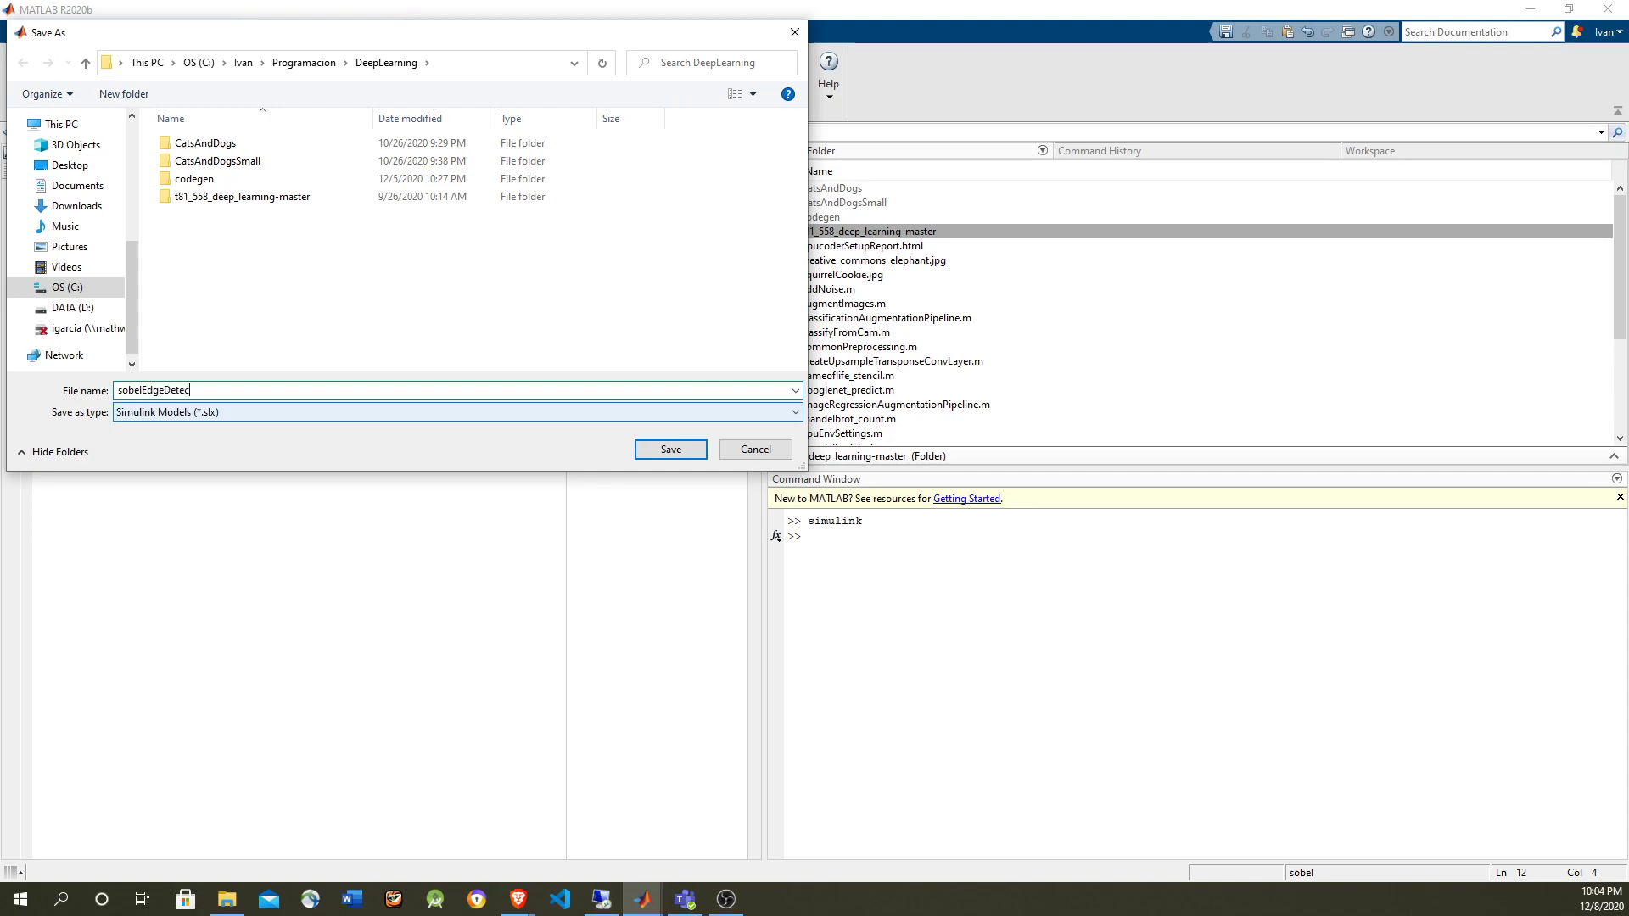
type("tor1")
Step: Confirm the save, then review the grayImage and threshold inputs and the conv2 call on line 7
key("Return")
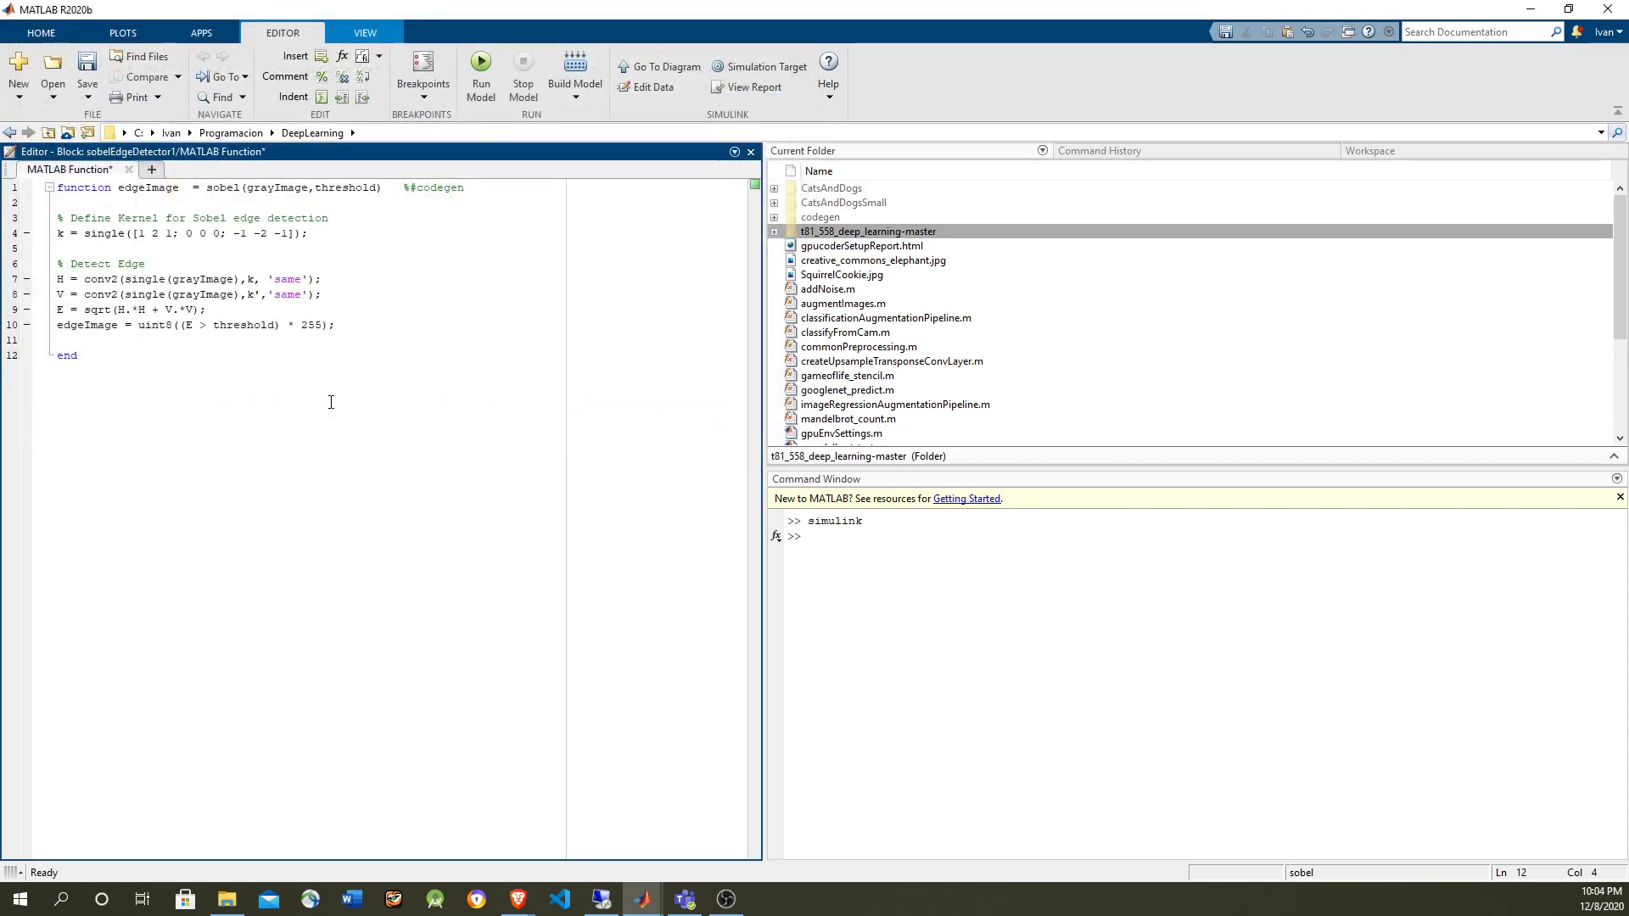
left_click(283, 186)
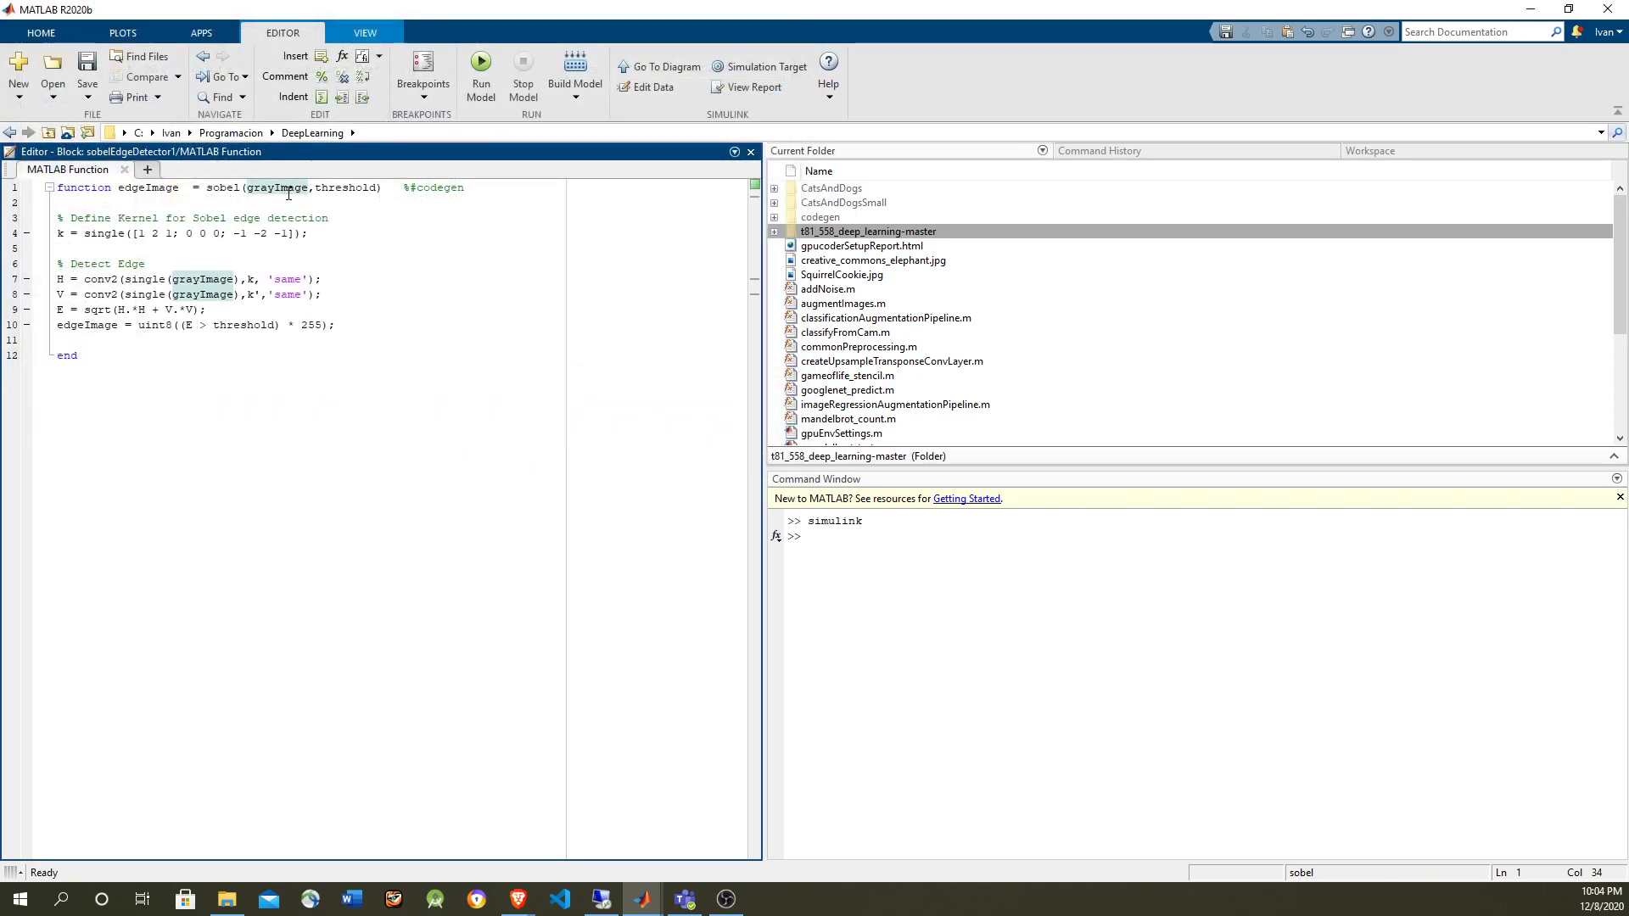
left_click(331, 187)
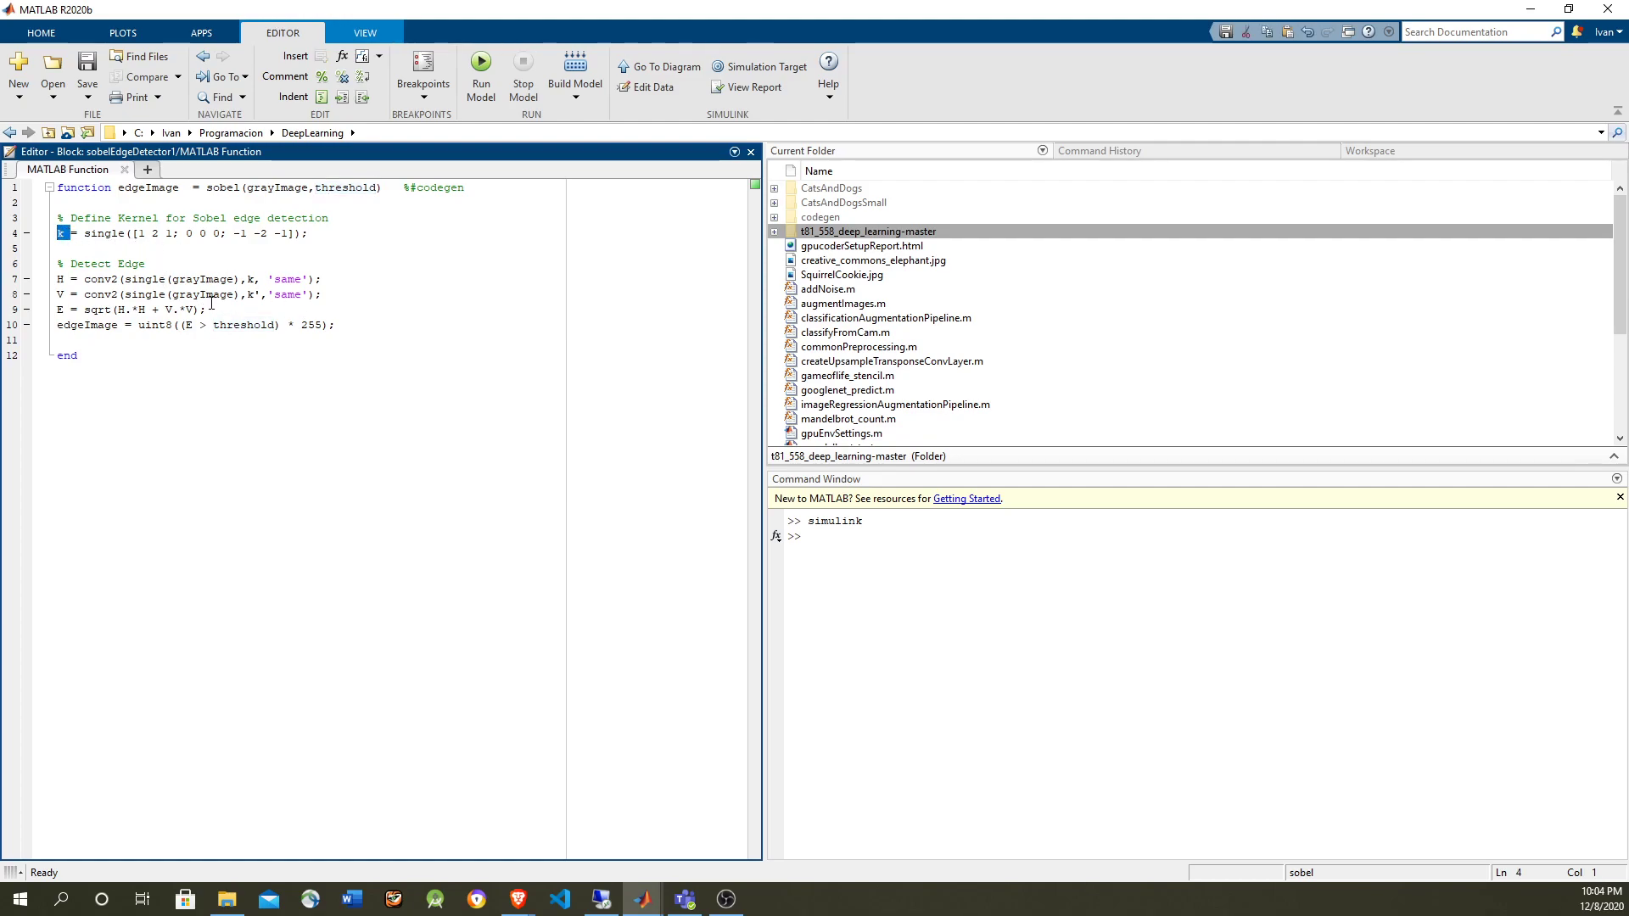
double_click(100, 279)
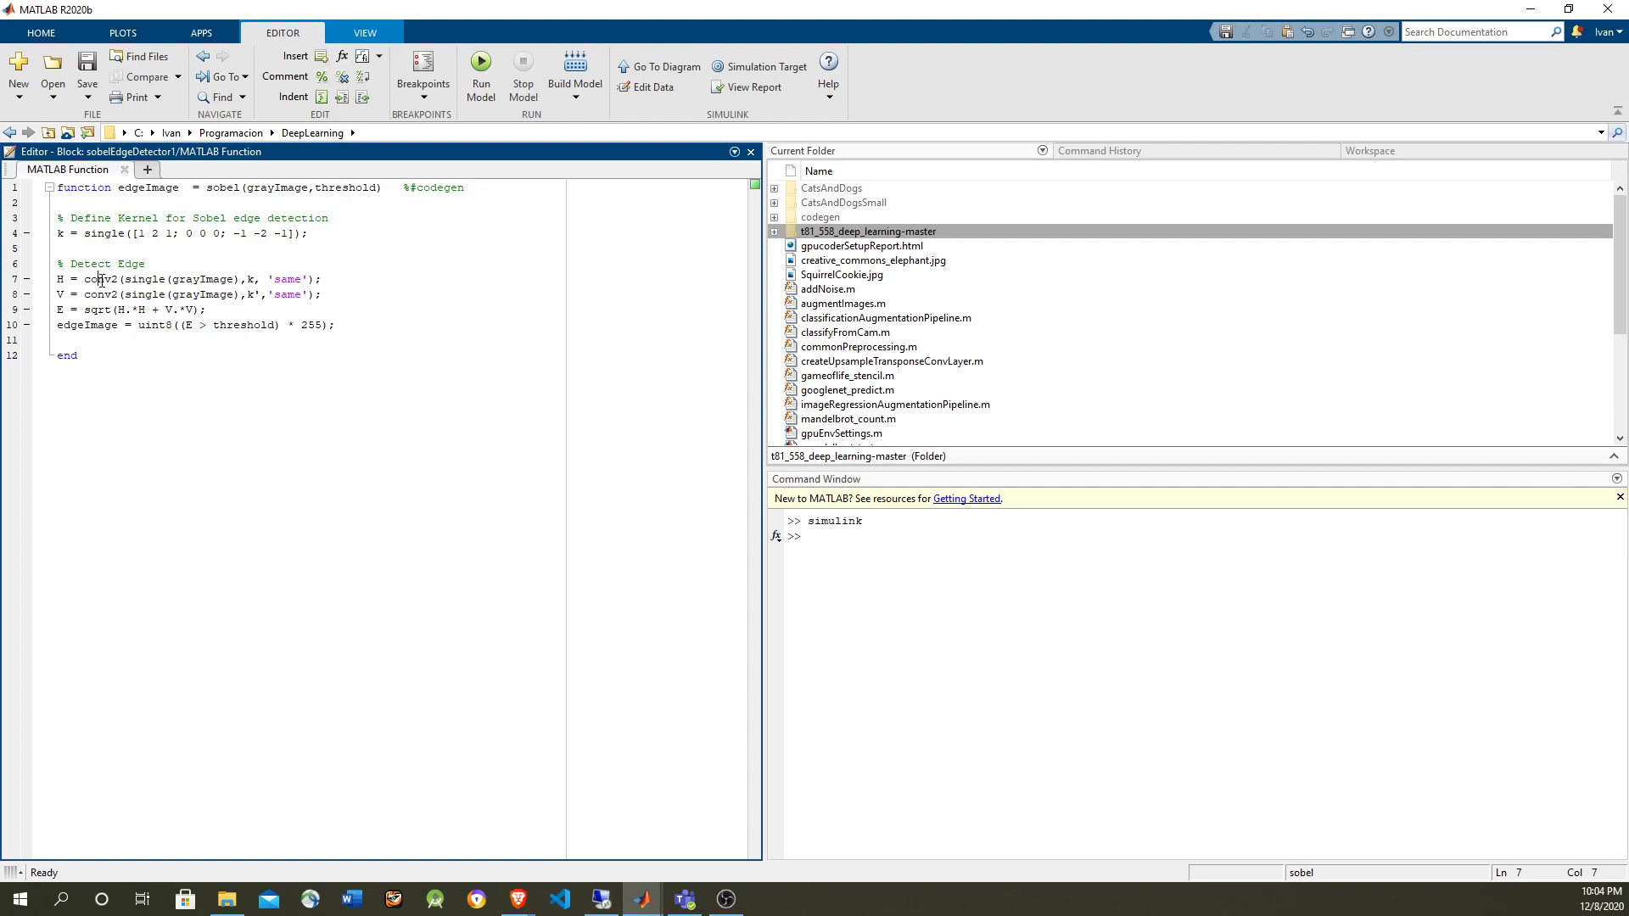
left_click(167, 279)
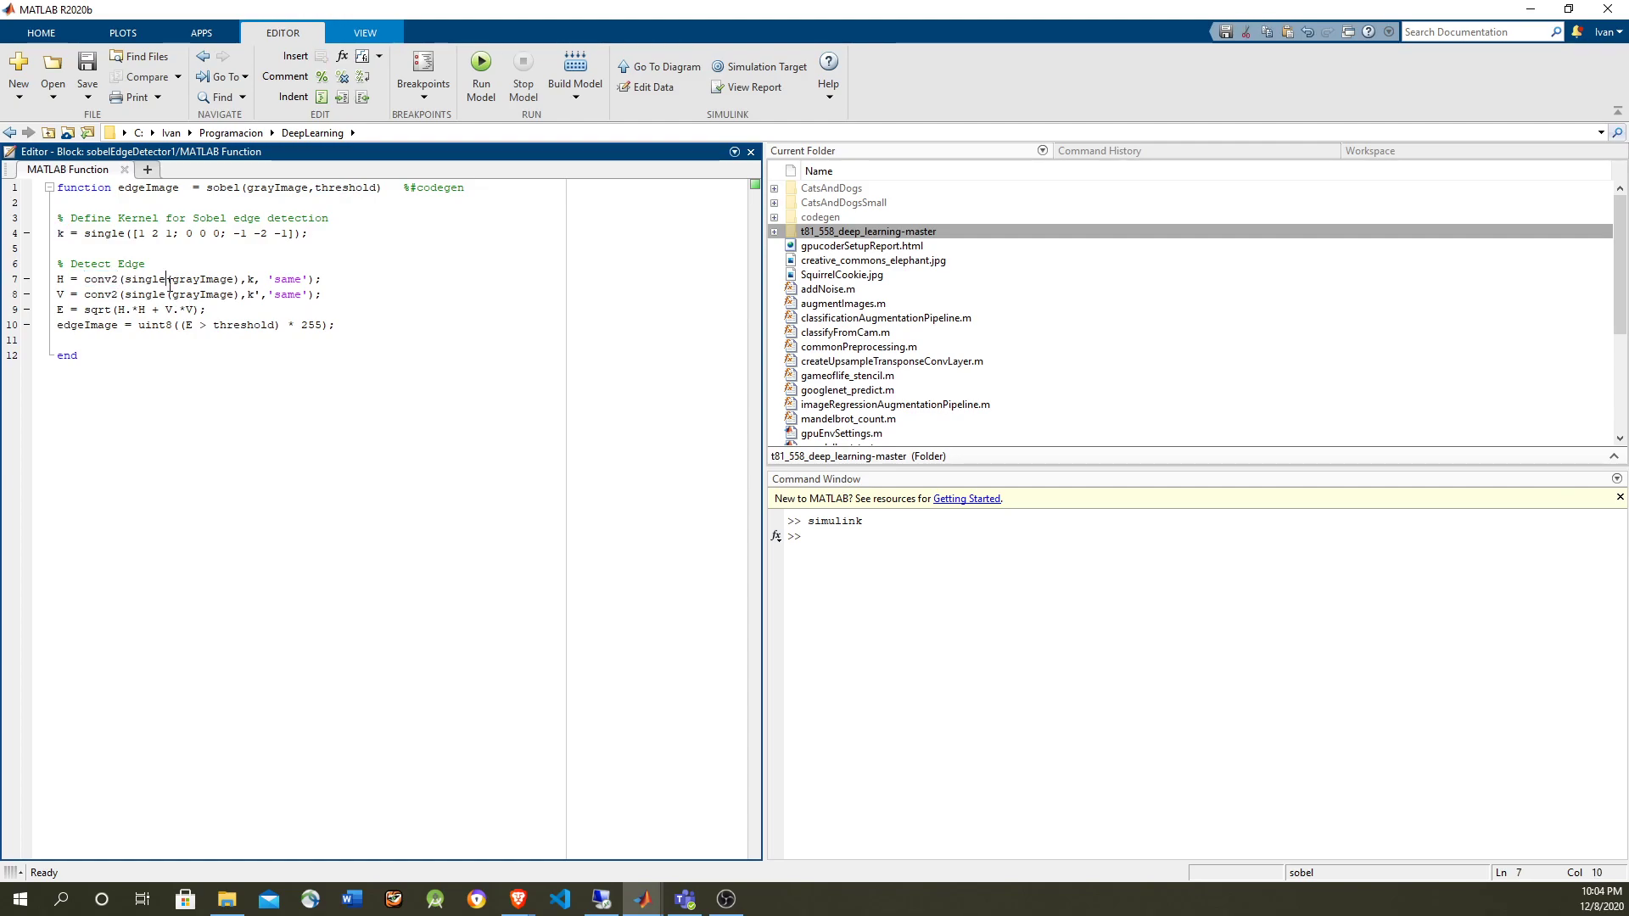
left_click_drag(299, 282, 104, 279)
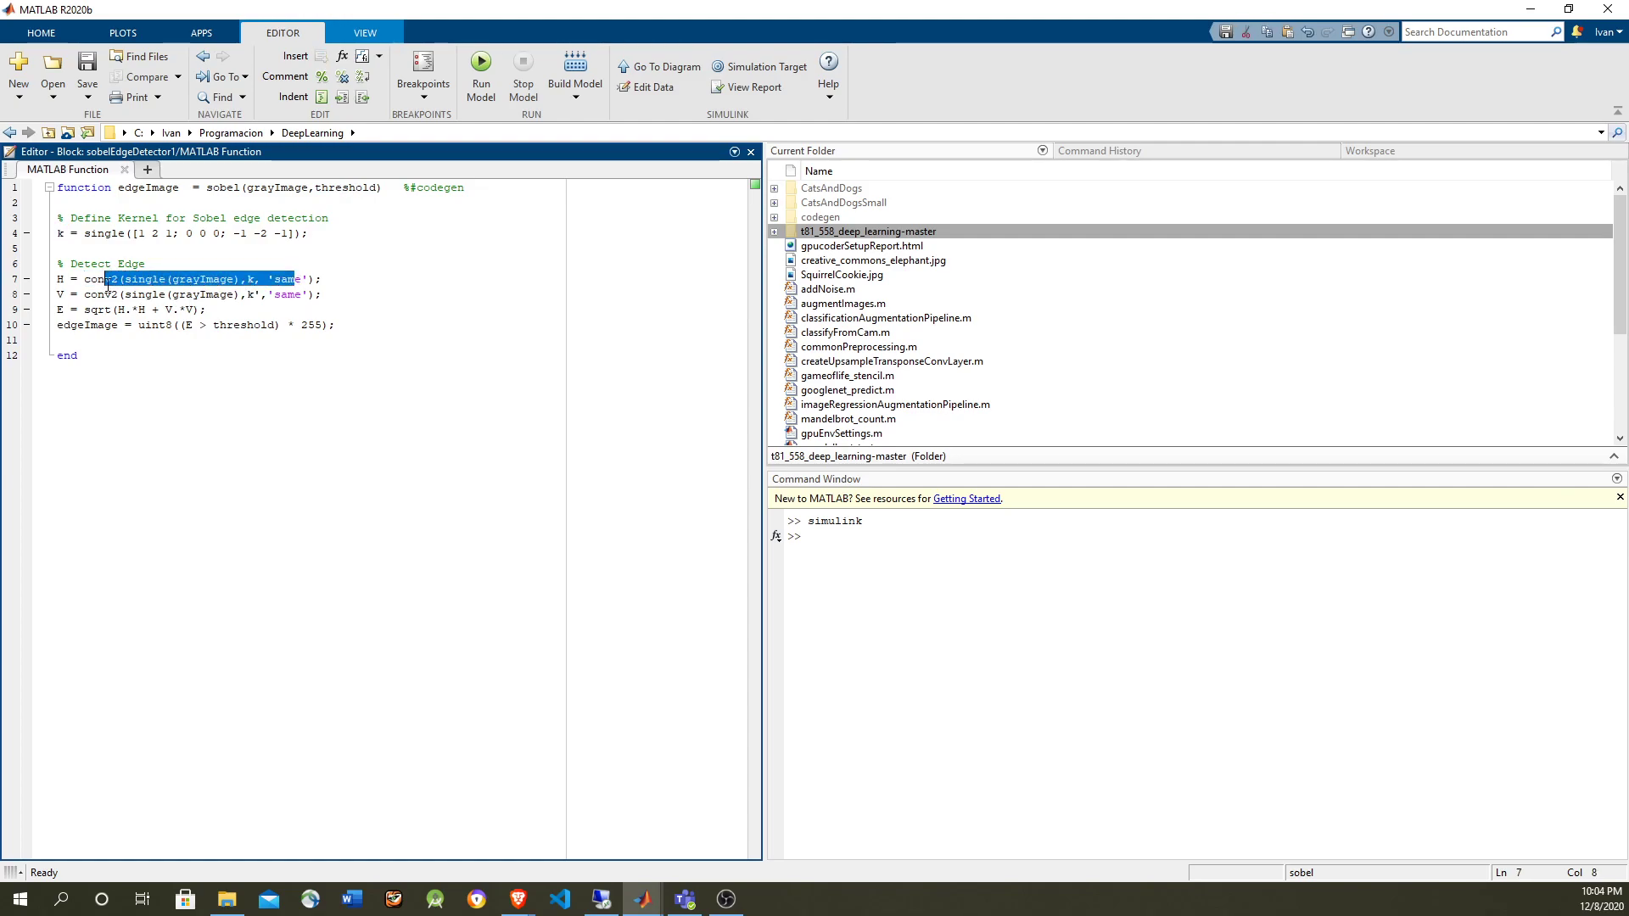
left_click(248, 309)
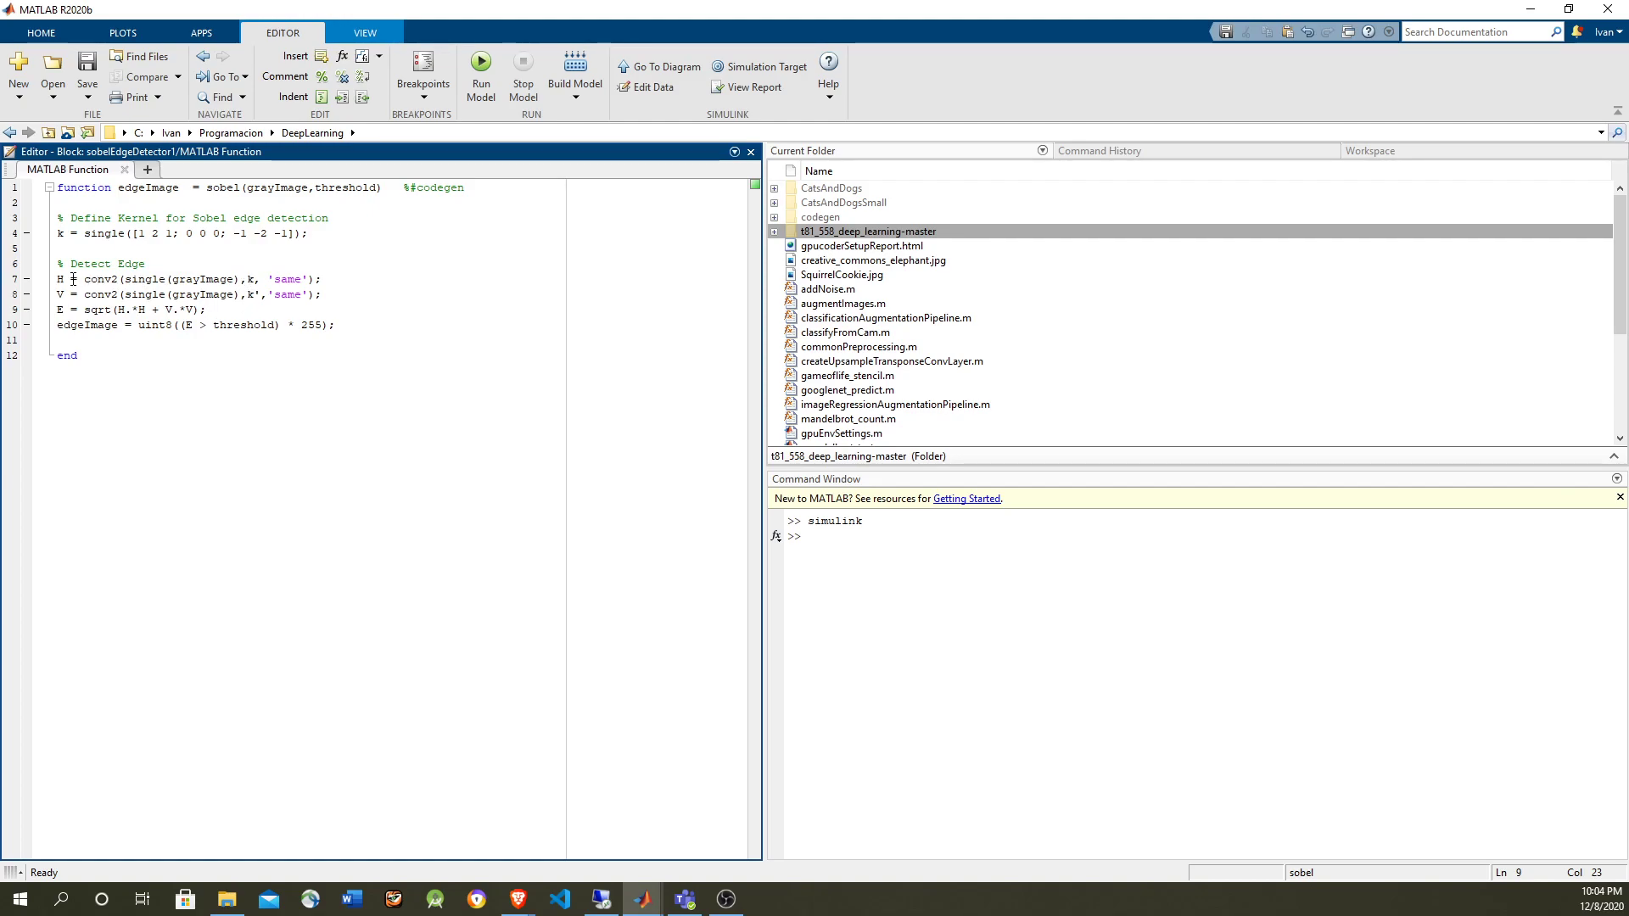
left_click_drag(59, 280, 57, 279)
Step: Review the Sobel kernel values, the H.*H magnitude, and the E > threshold scaling by 255
left_click(231, 294)
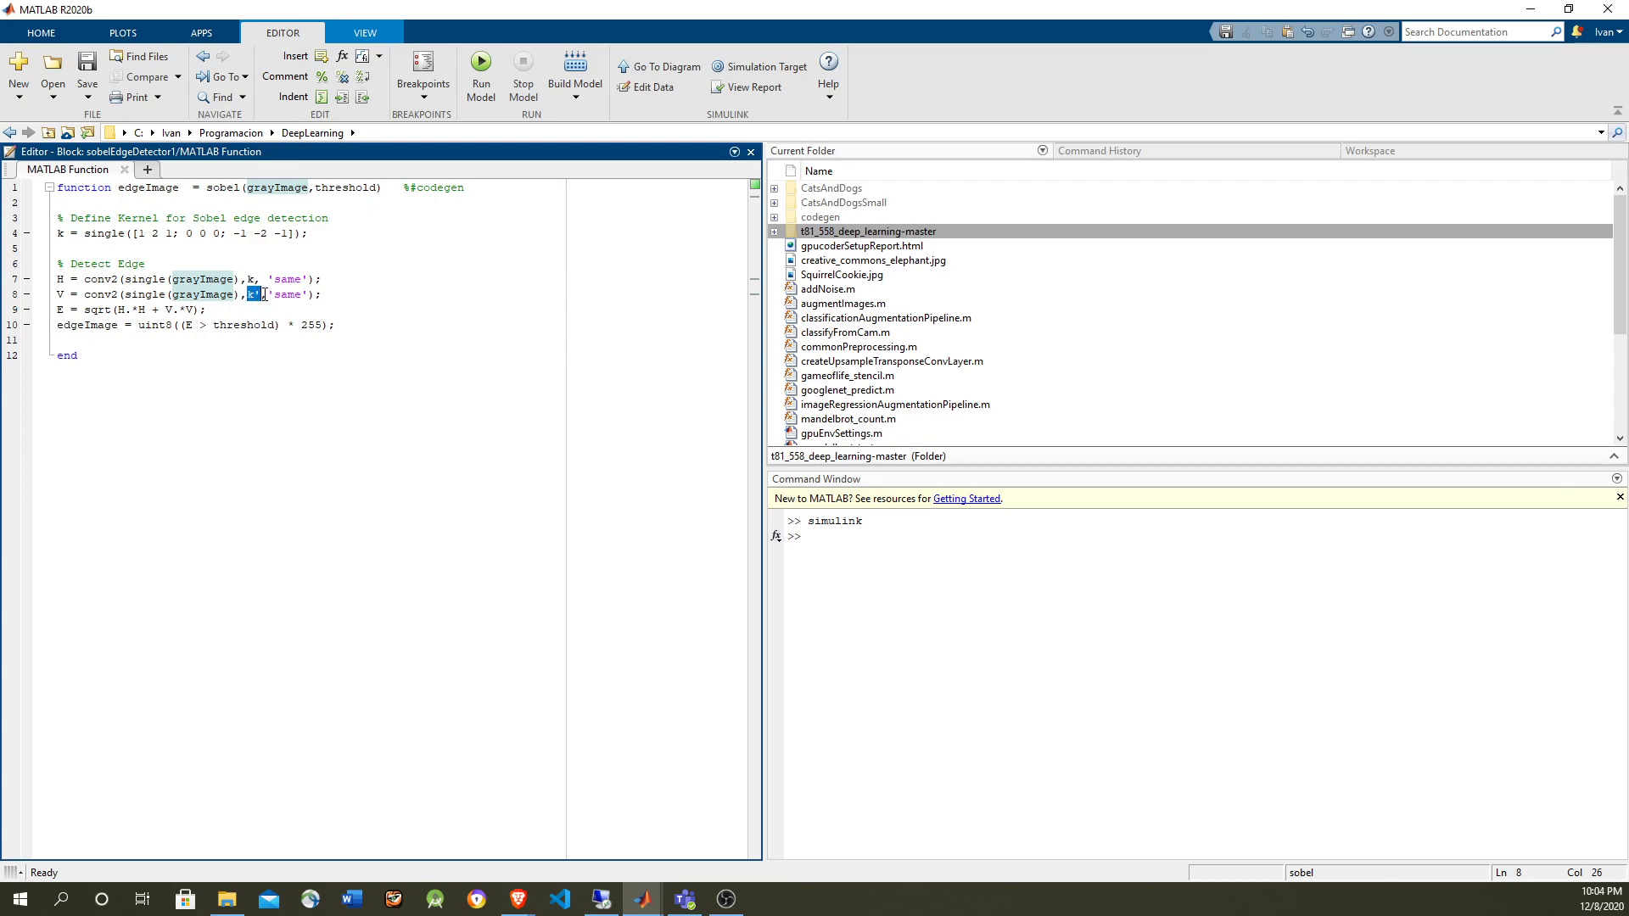
left_click_drag(118, 233, 289, 233)
left_click(217, 310)
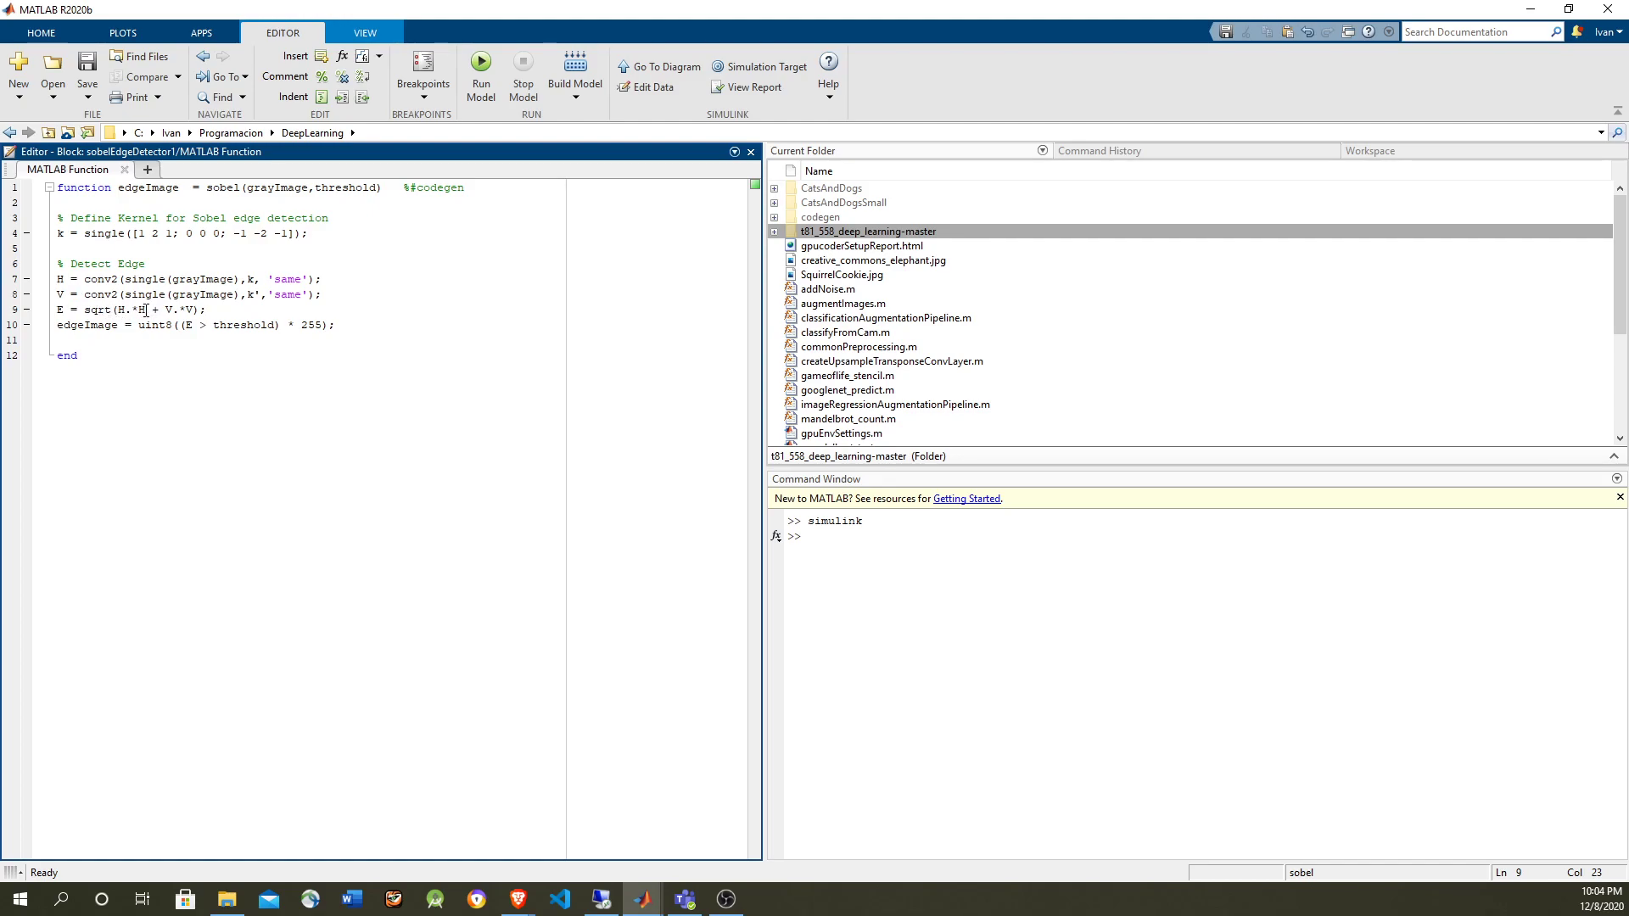
left_click_drag(119, 310, 199, 310)
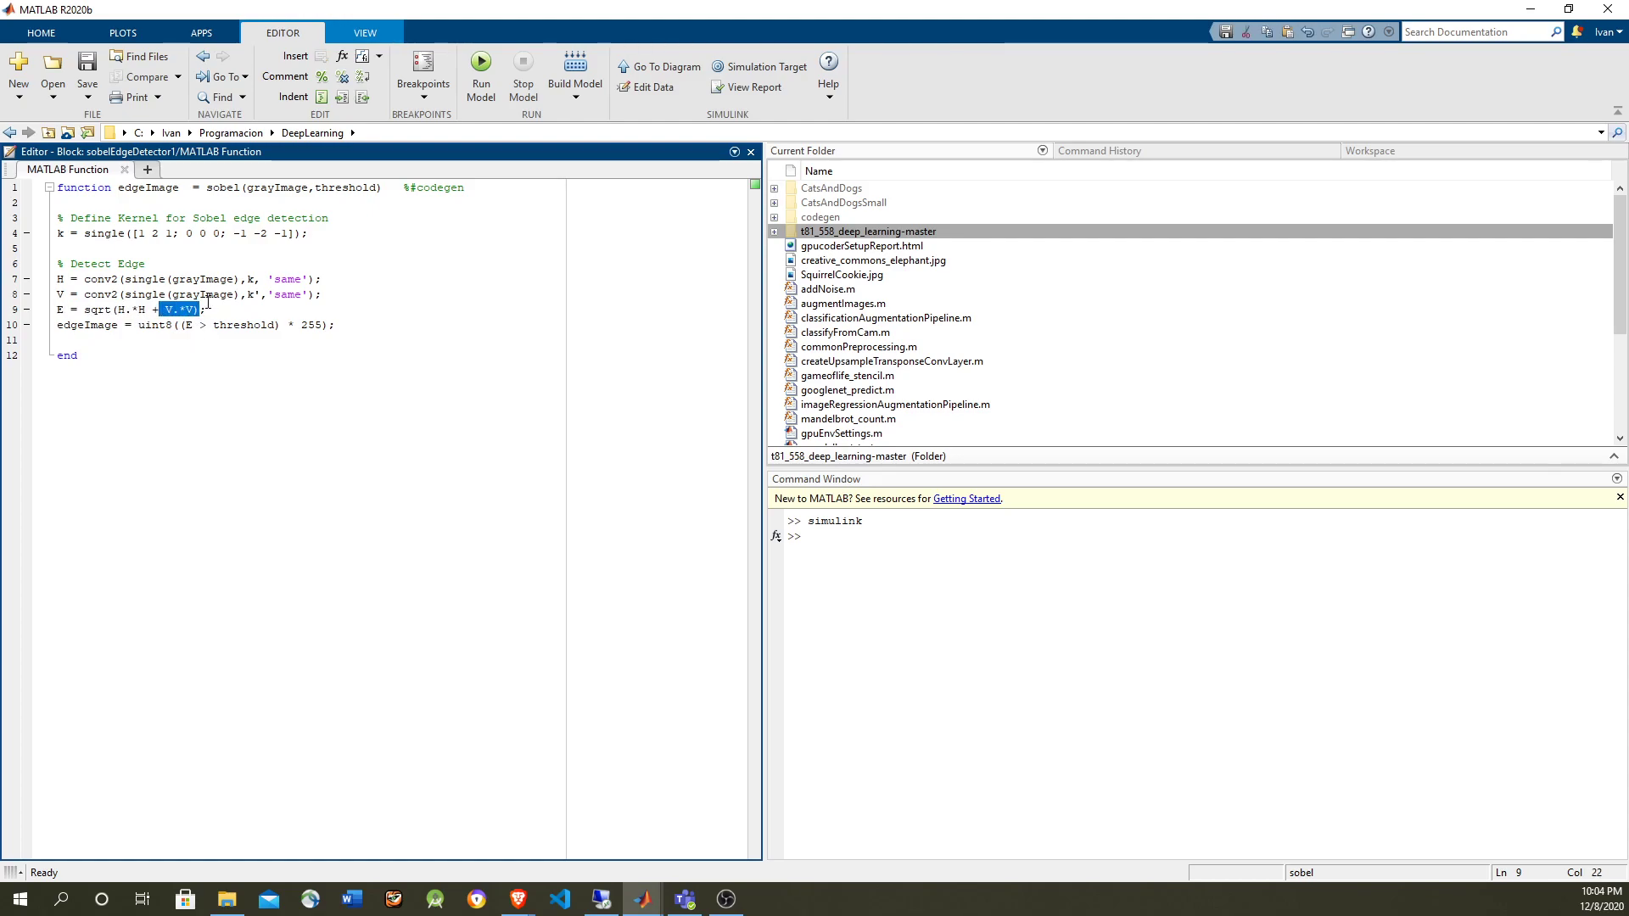
left_click(203, 310)
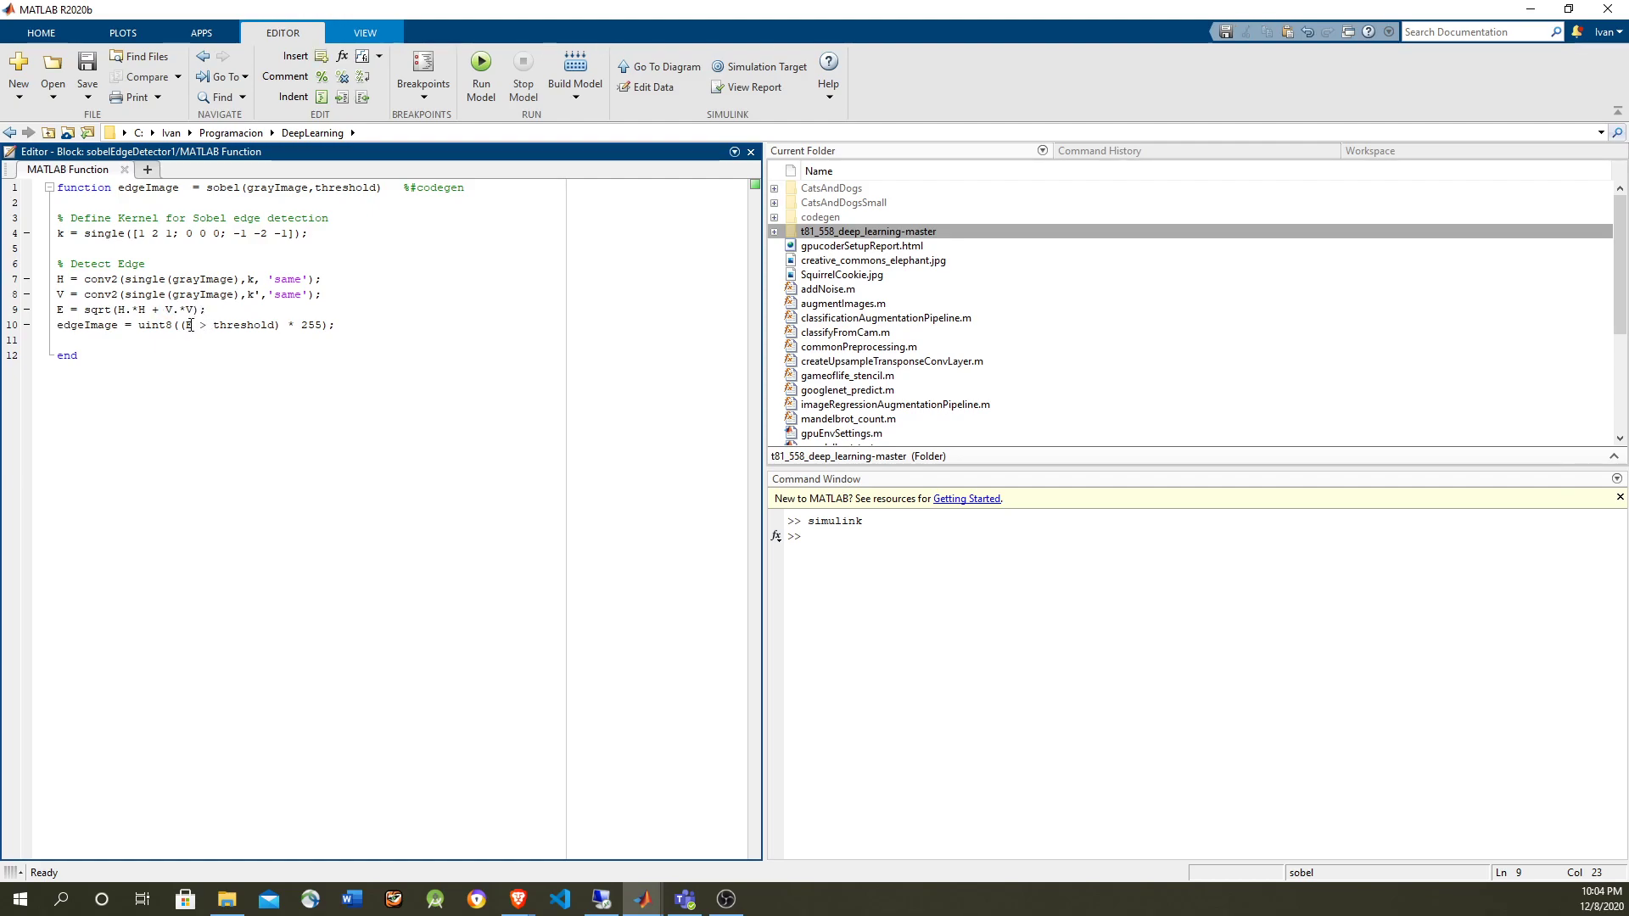
left_click_drag(186, 325, 280, 326)
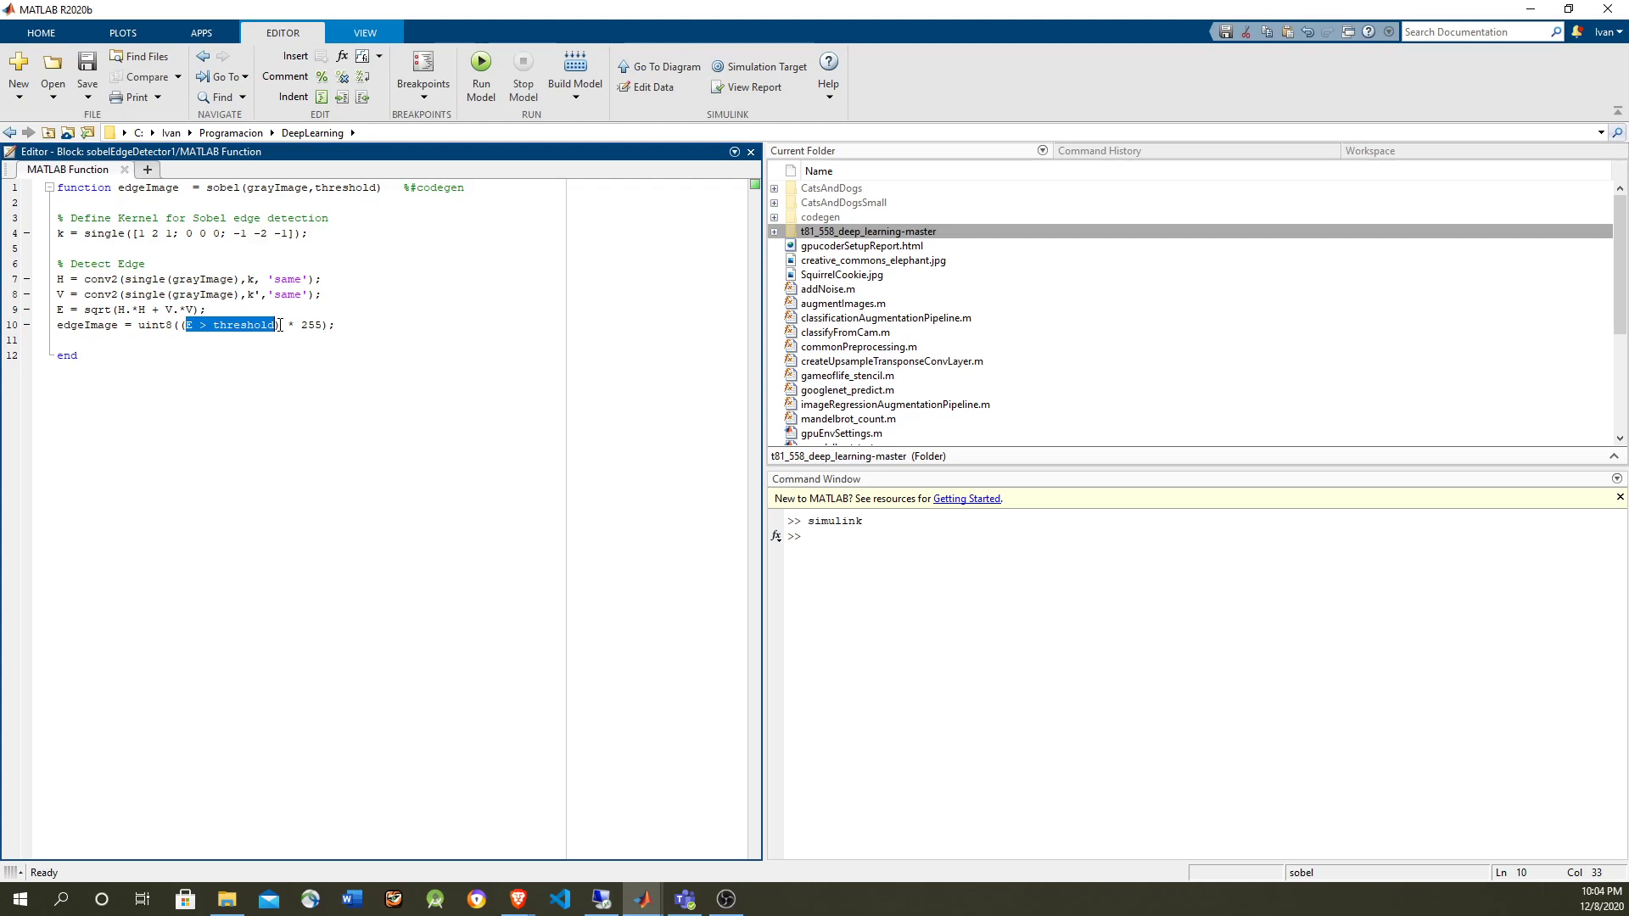
left_click(294, 327)
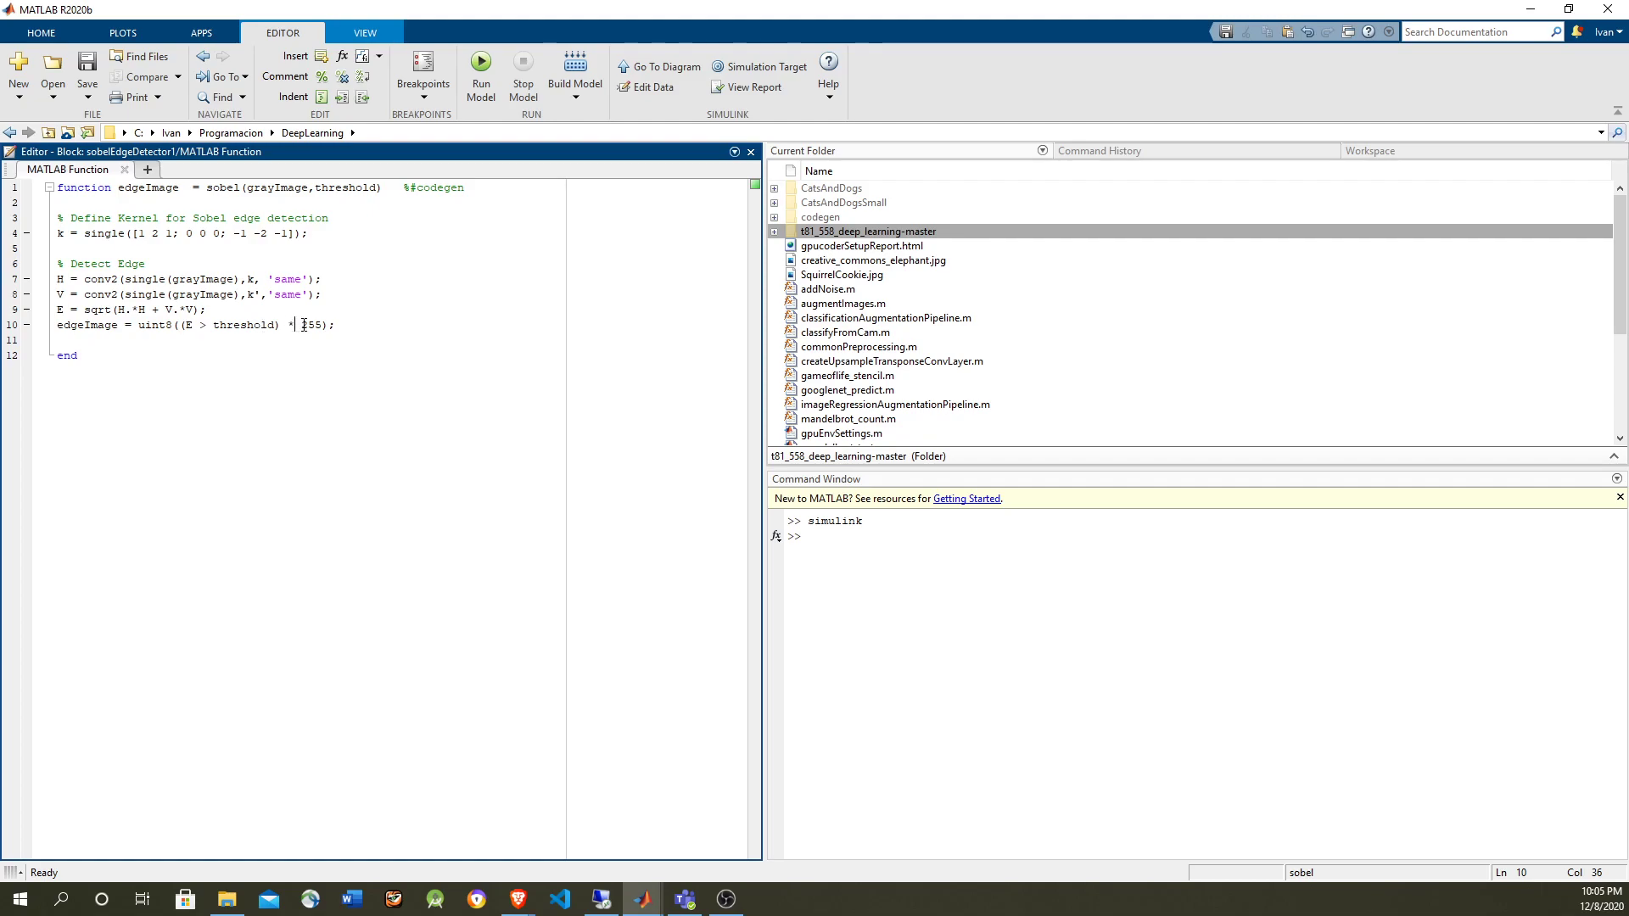
left_click(244, 364)
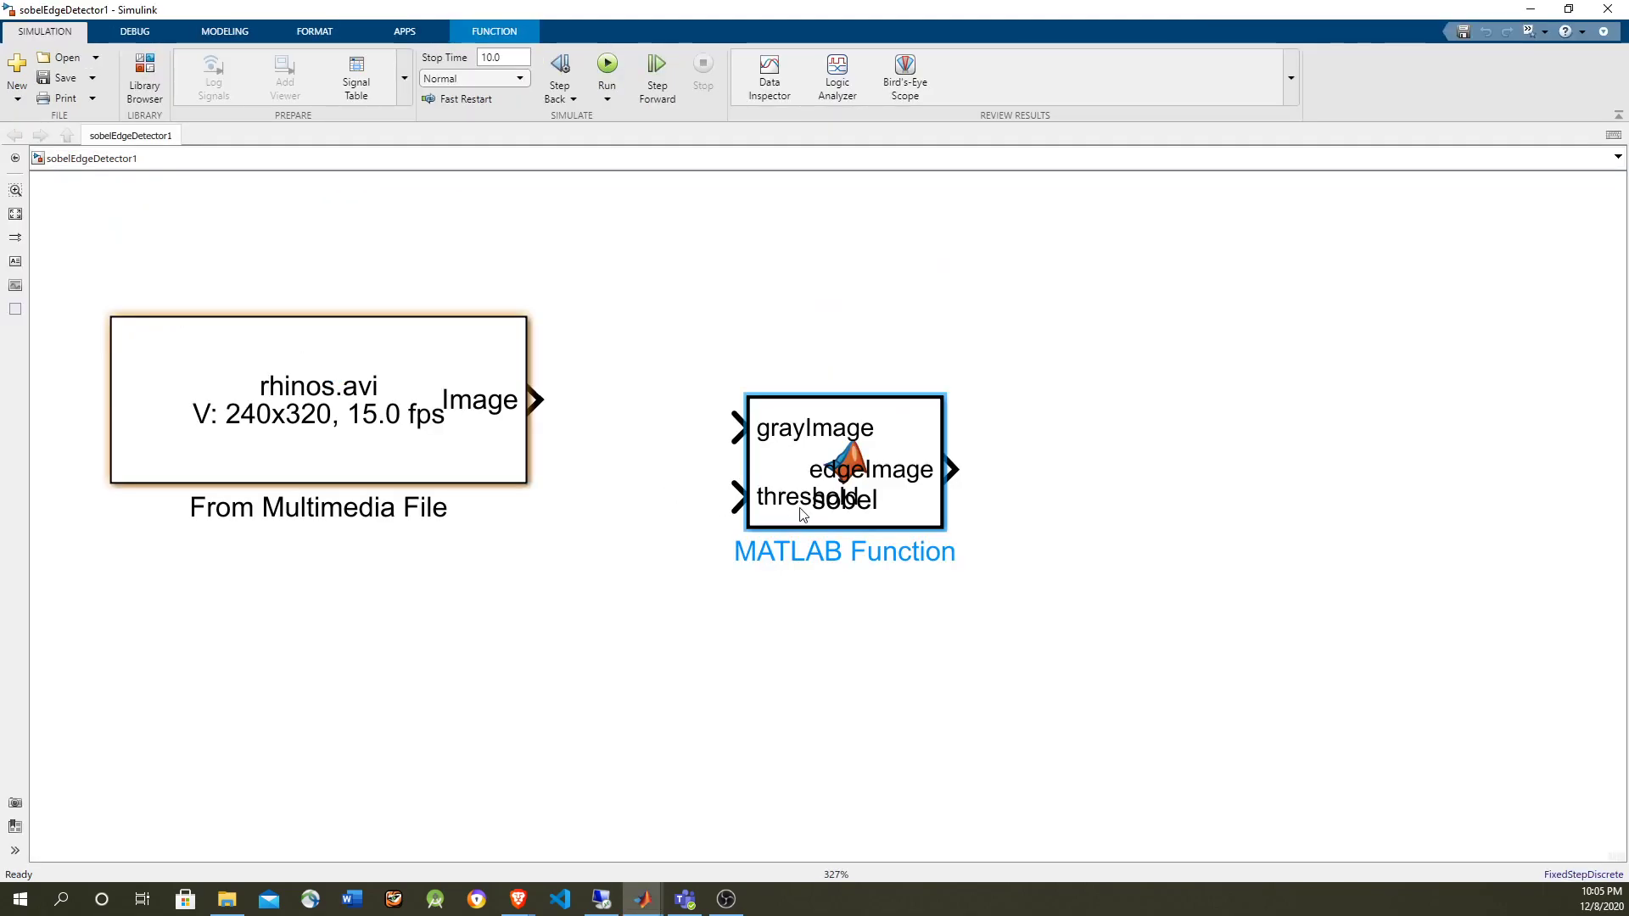
Step: Rename the function block to sobelEdgeDetect, widen it, and move it to the lower right
left_click(850, 552)
key("ctrl+a")
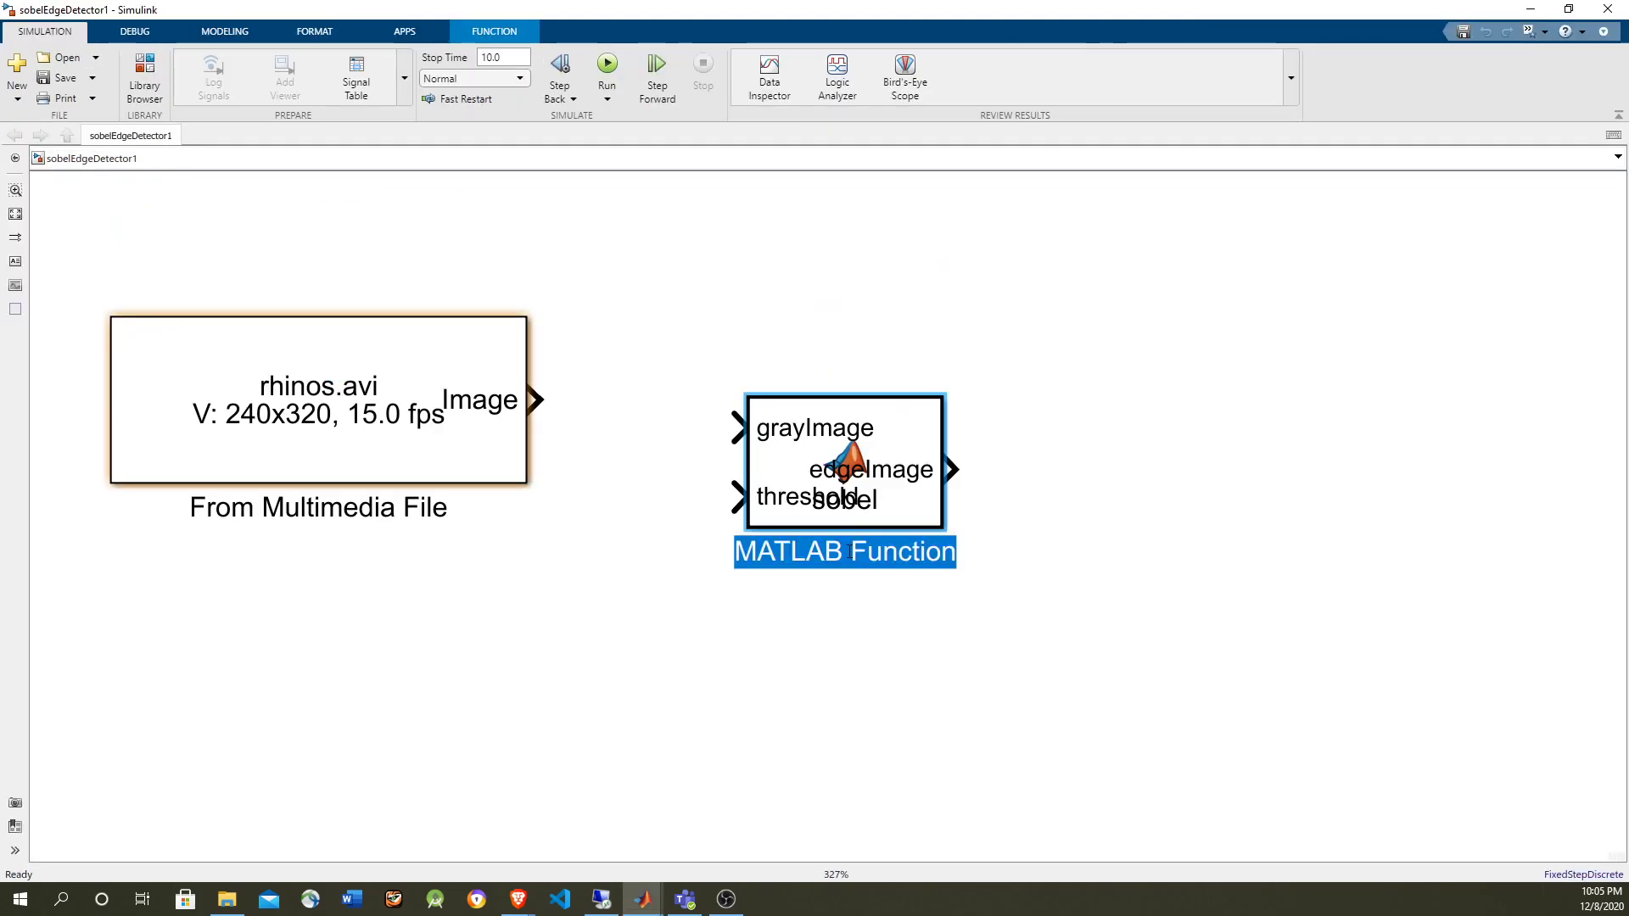
type("sobelEdge")
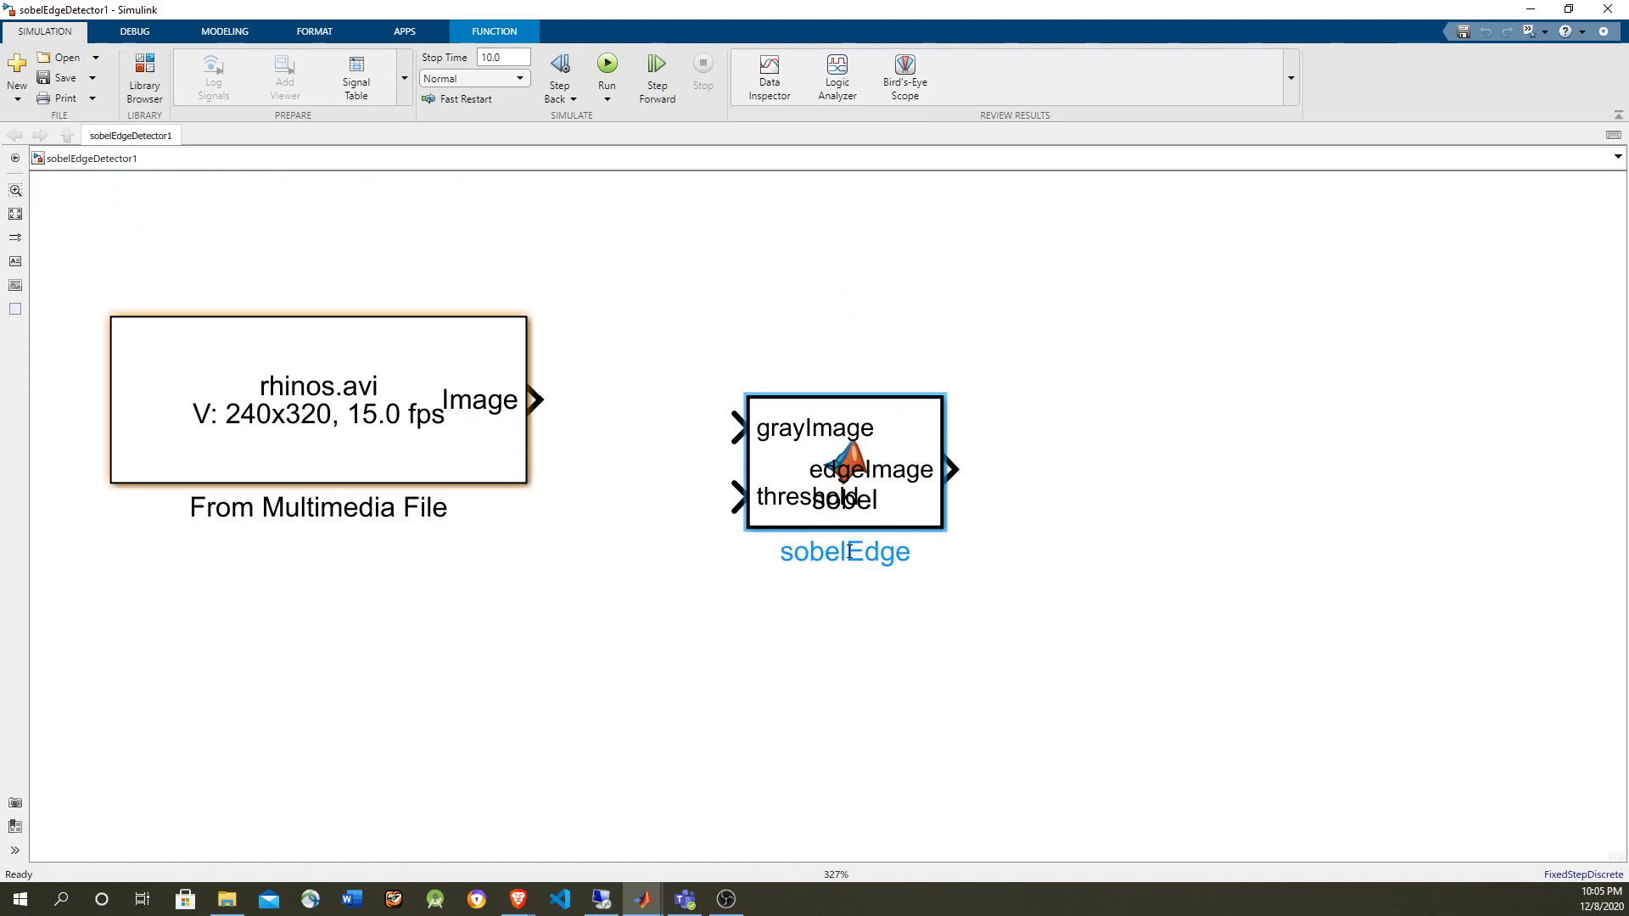
type("Detector")
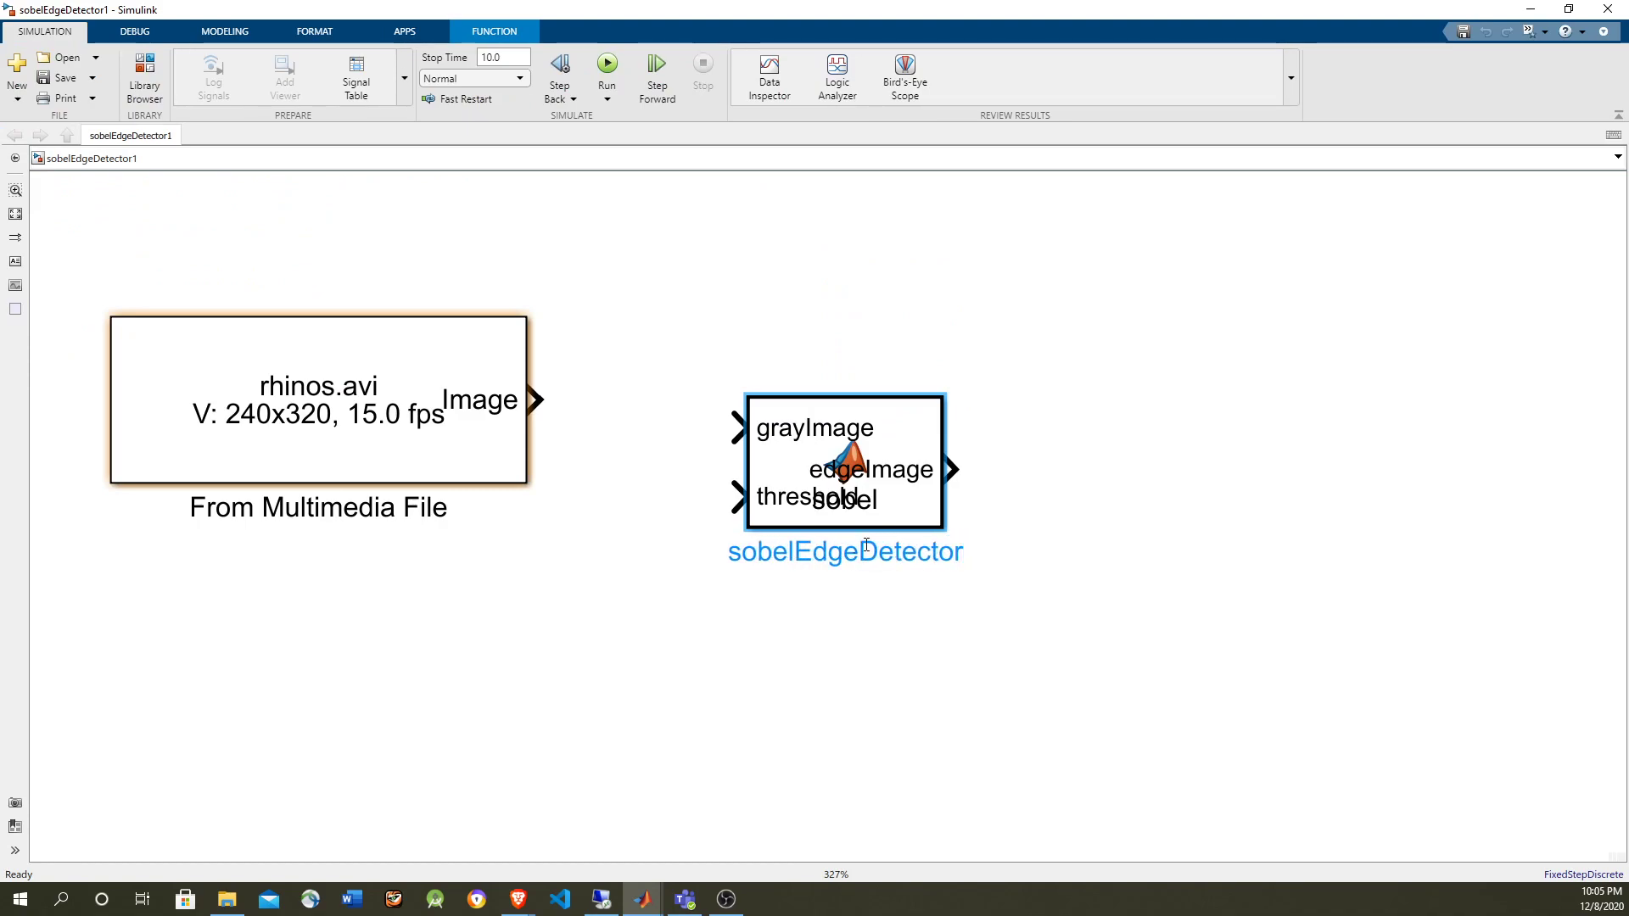
key("BackSpace")
key("BackSpace")
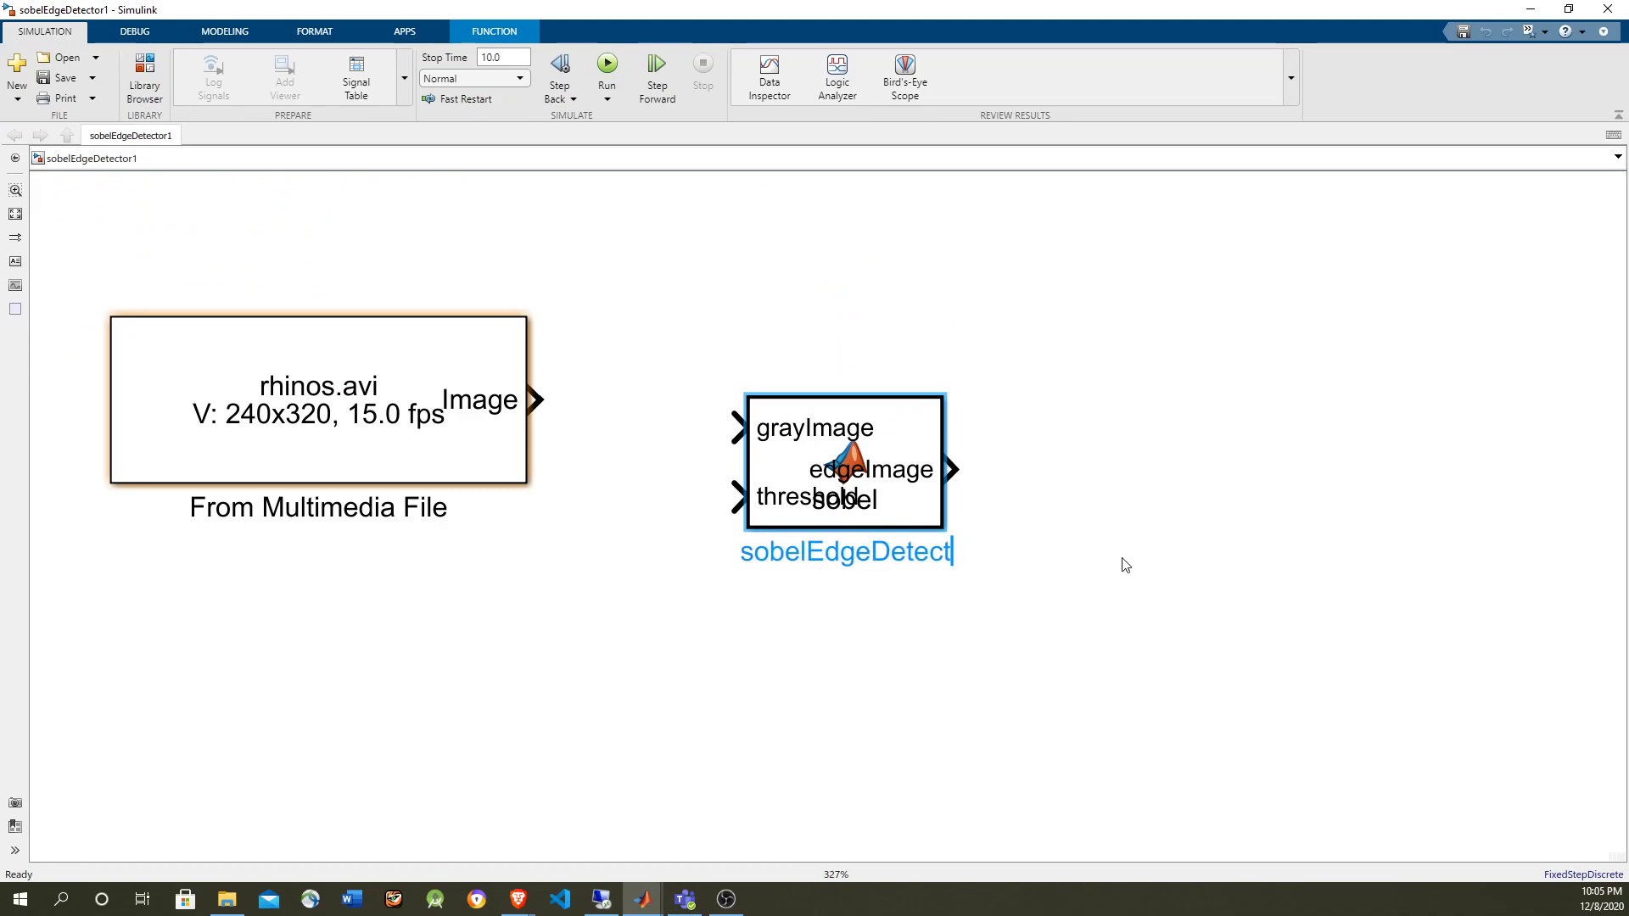
left_click(1052, 557)
left_click(940, 522)
left_click_drag(944, 527, 1140, 531)
left_click_drag(836, 437, 1163, 640)
left_click(454, 398)
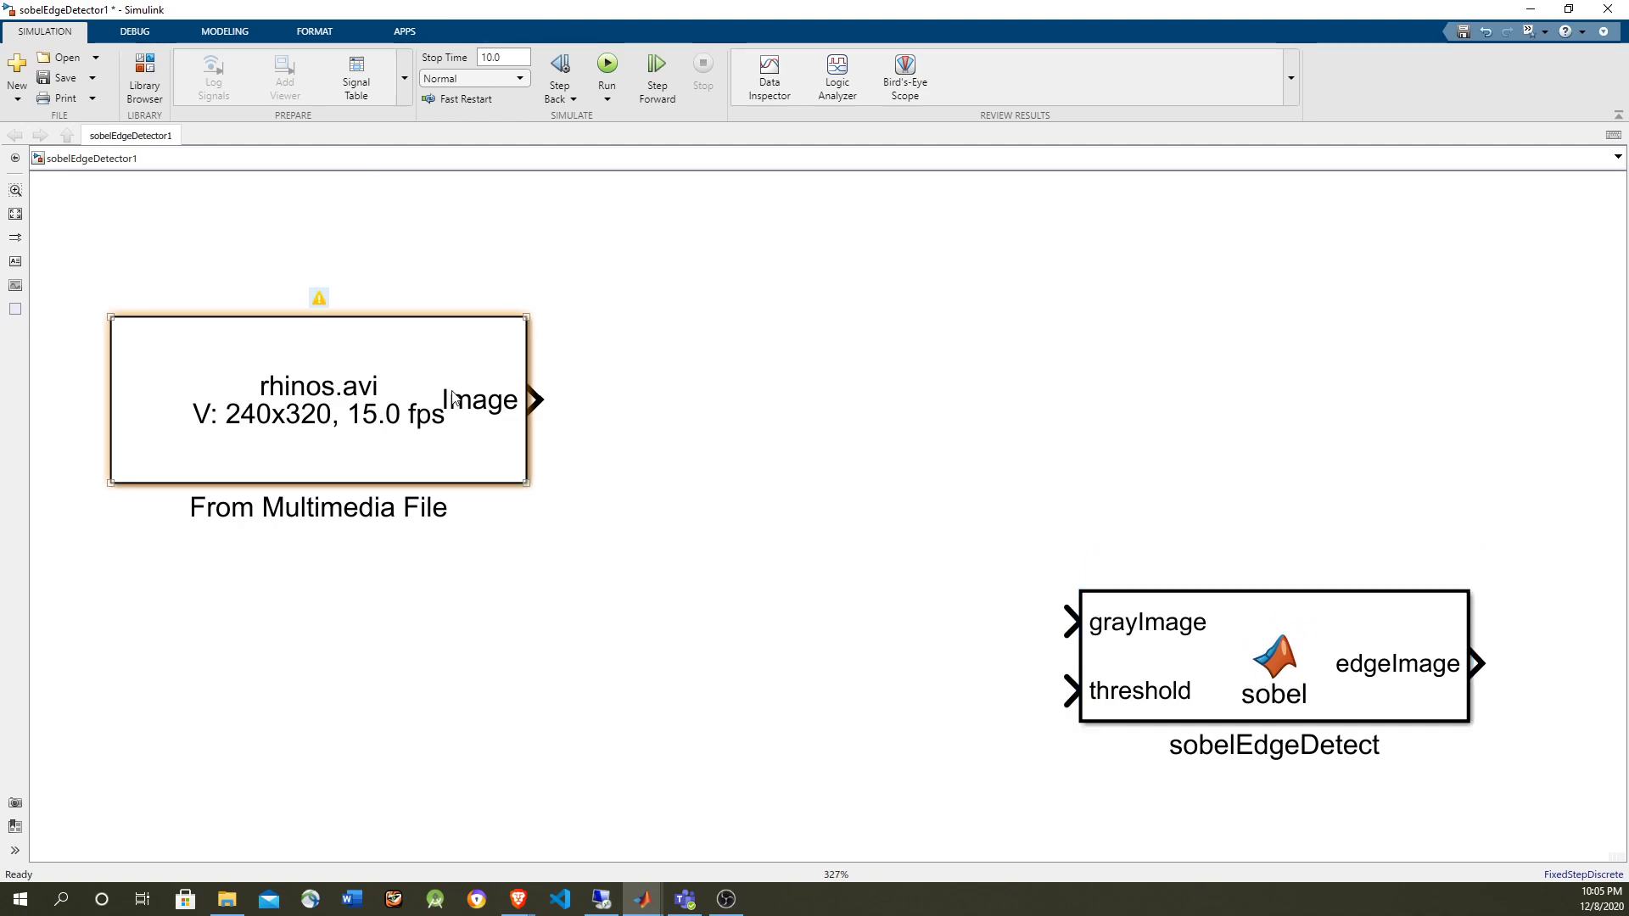
Step: Add a second MATLAB Function block named rgb2gray beside the source's Image output
double_click(804, 353)
type("mat")
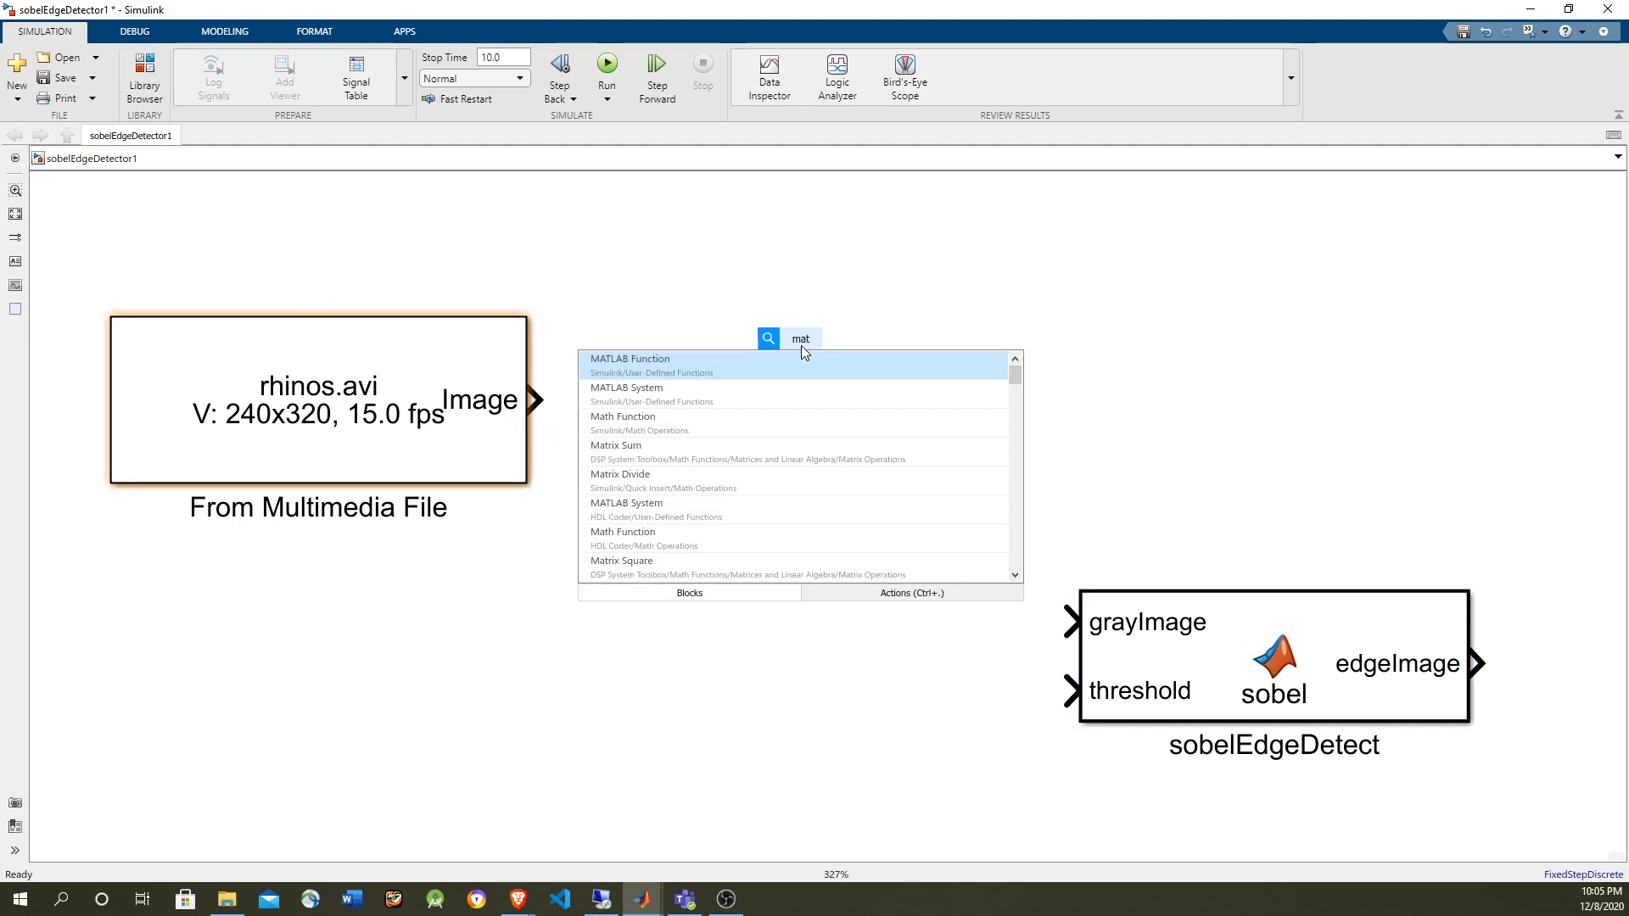
type("lab")
key("Return")
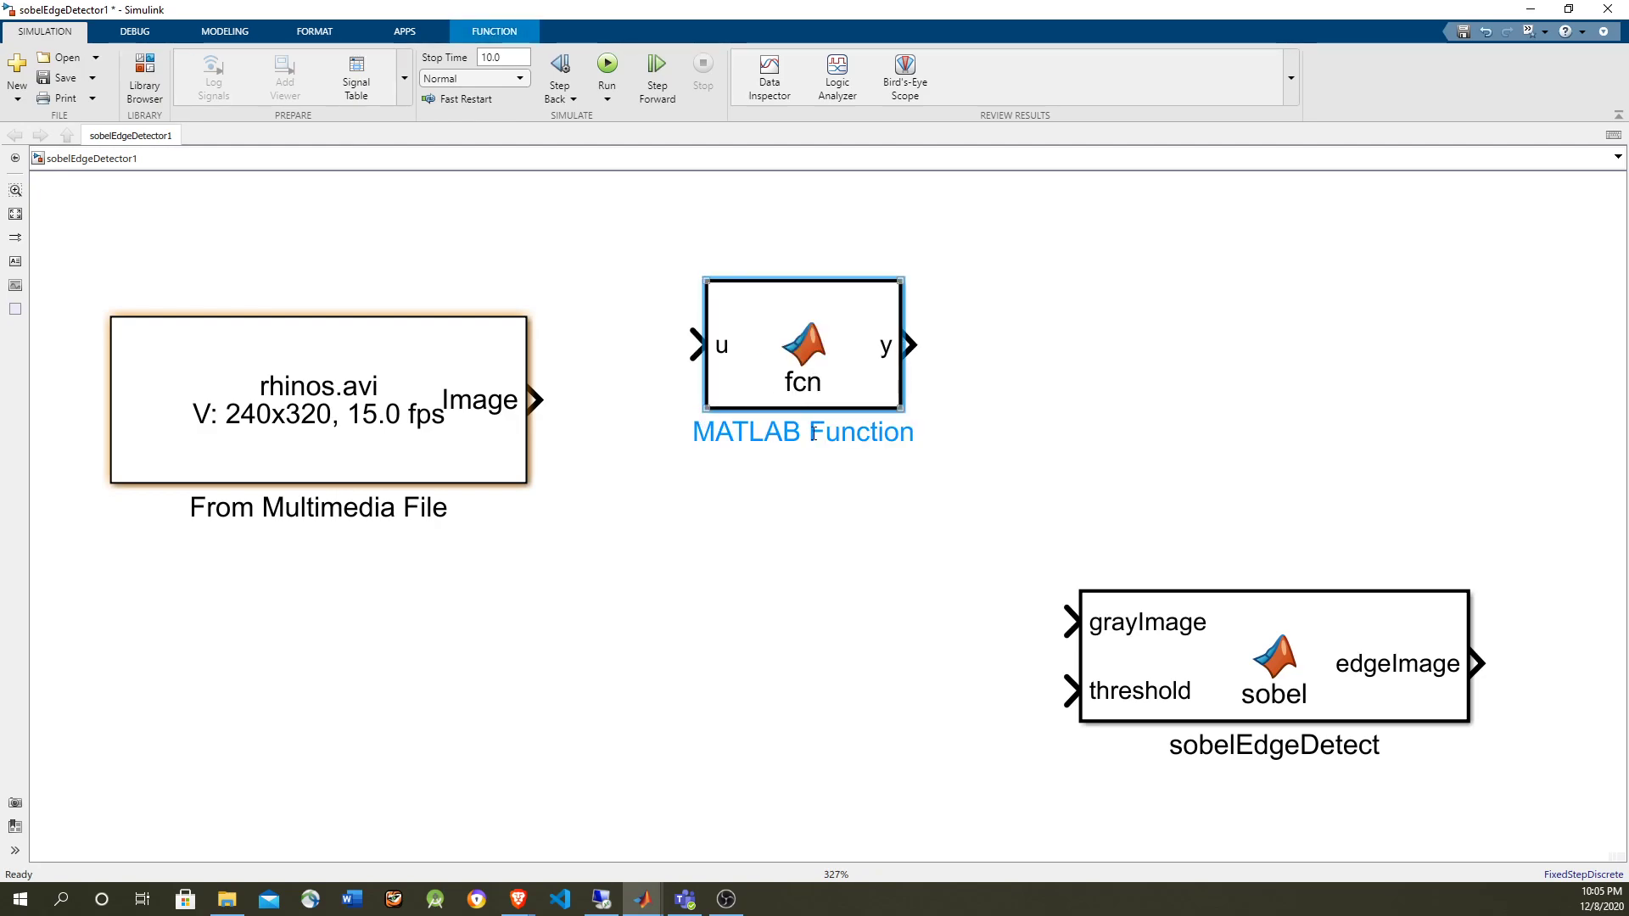
left_click_drag(820, 356, 848, 411)
double_click(821, 487)
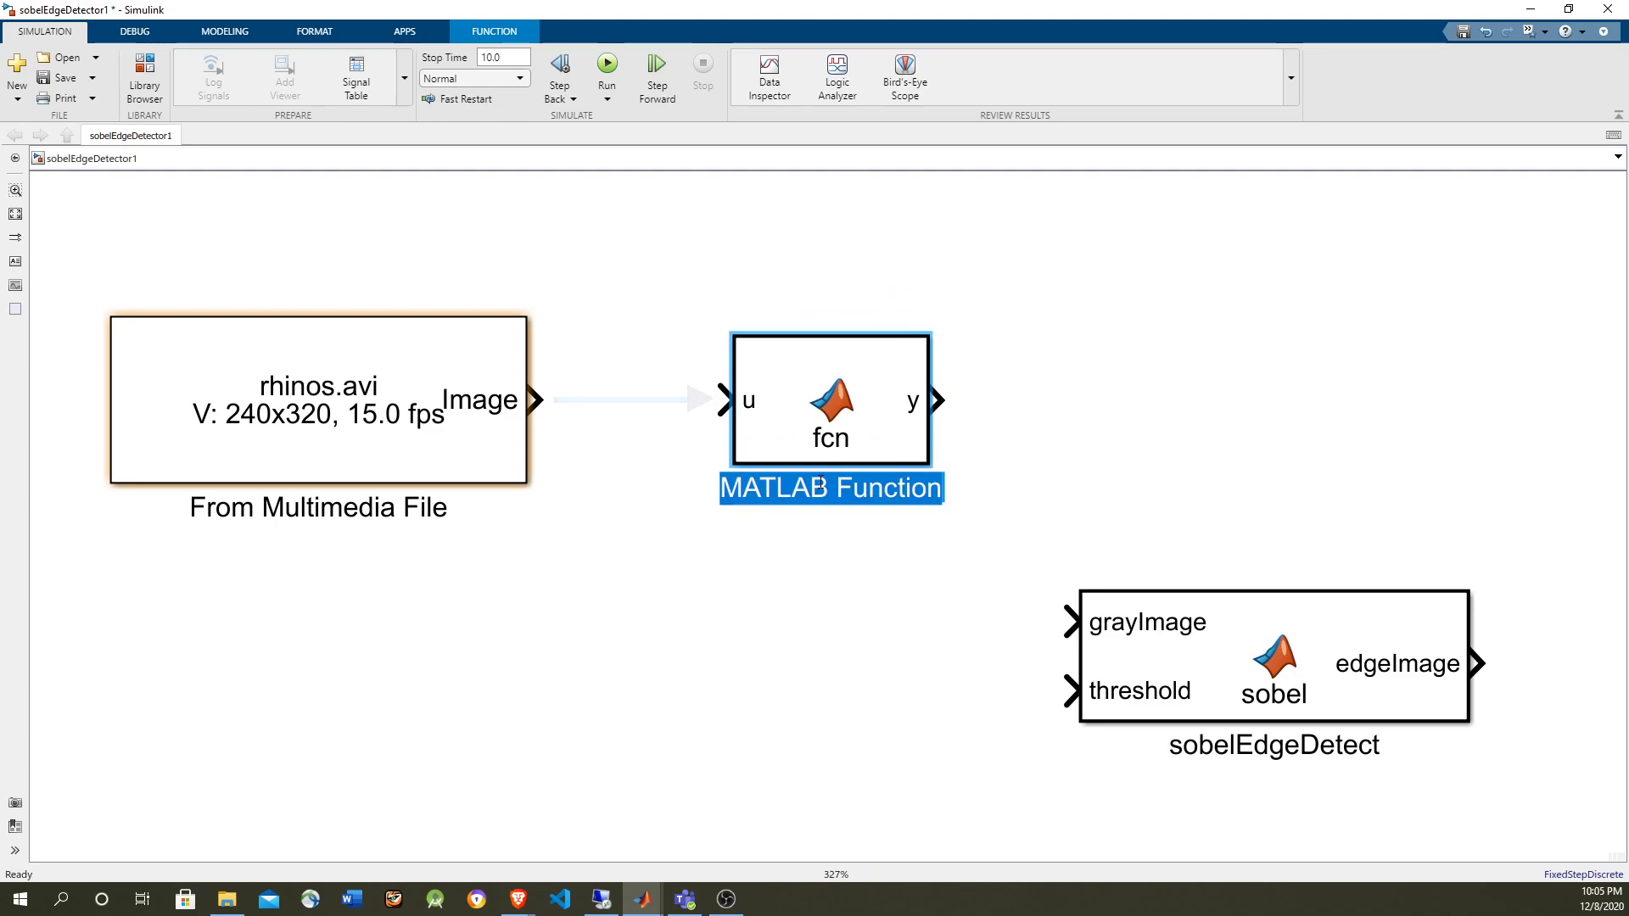
type("rgb2gr")
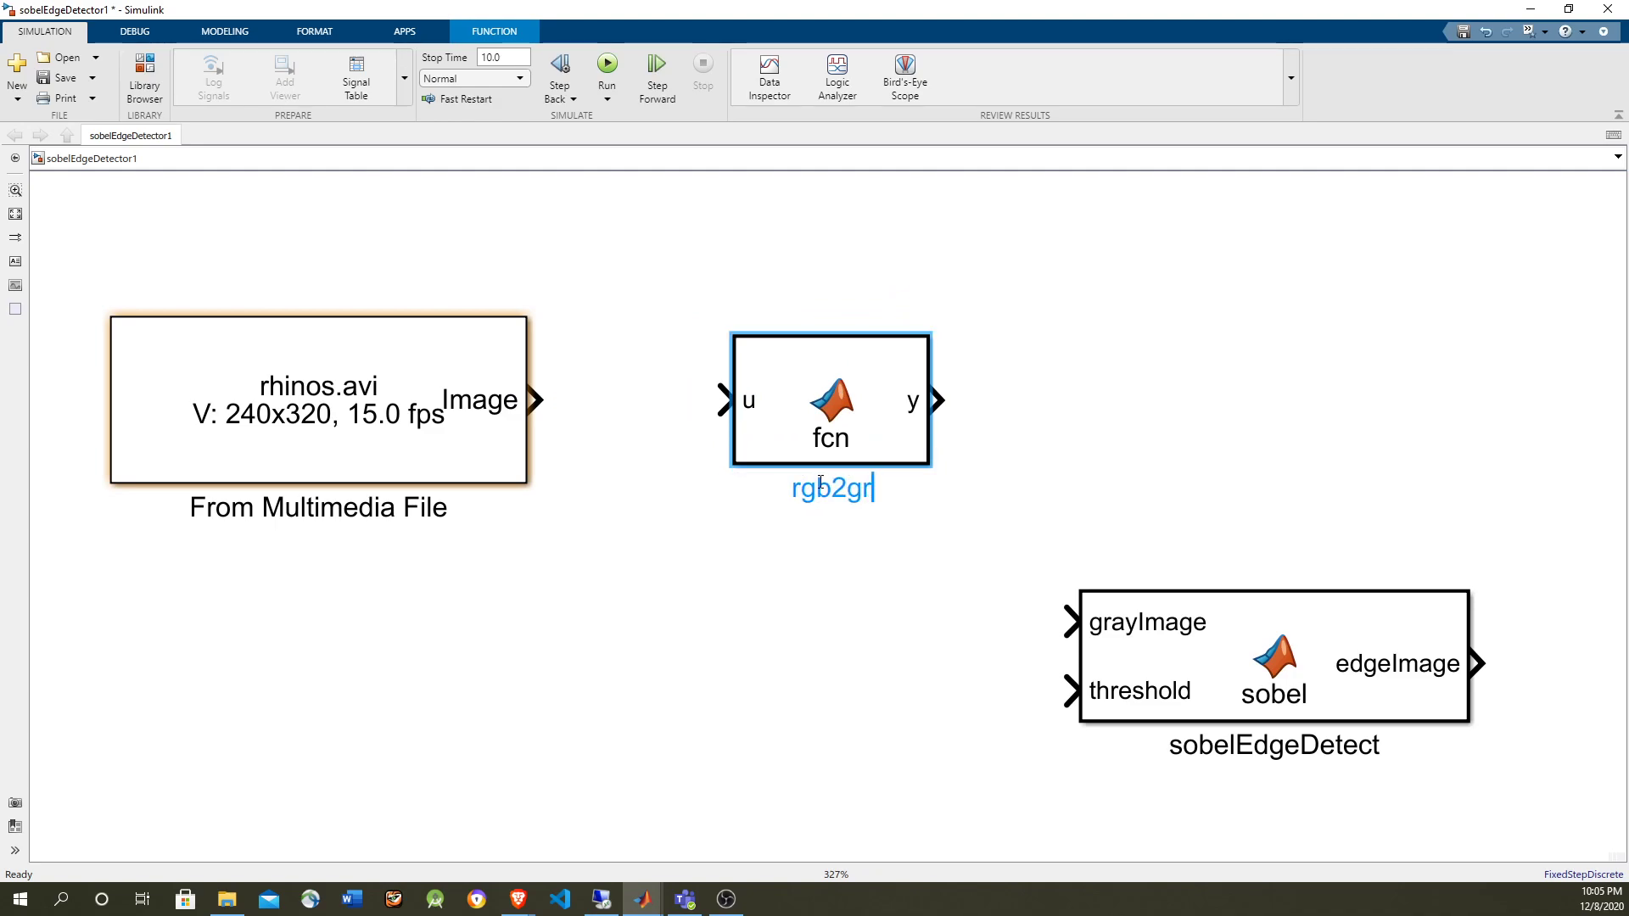
type("ay")
left_click(637, 653)
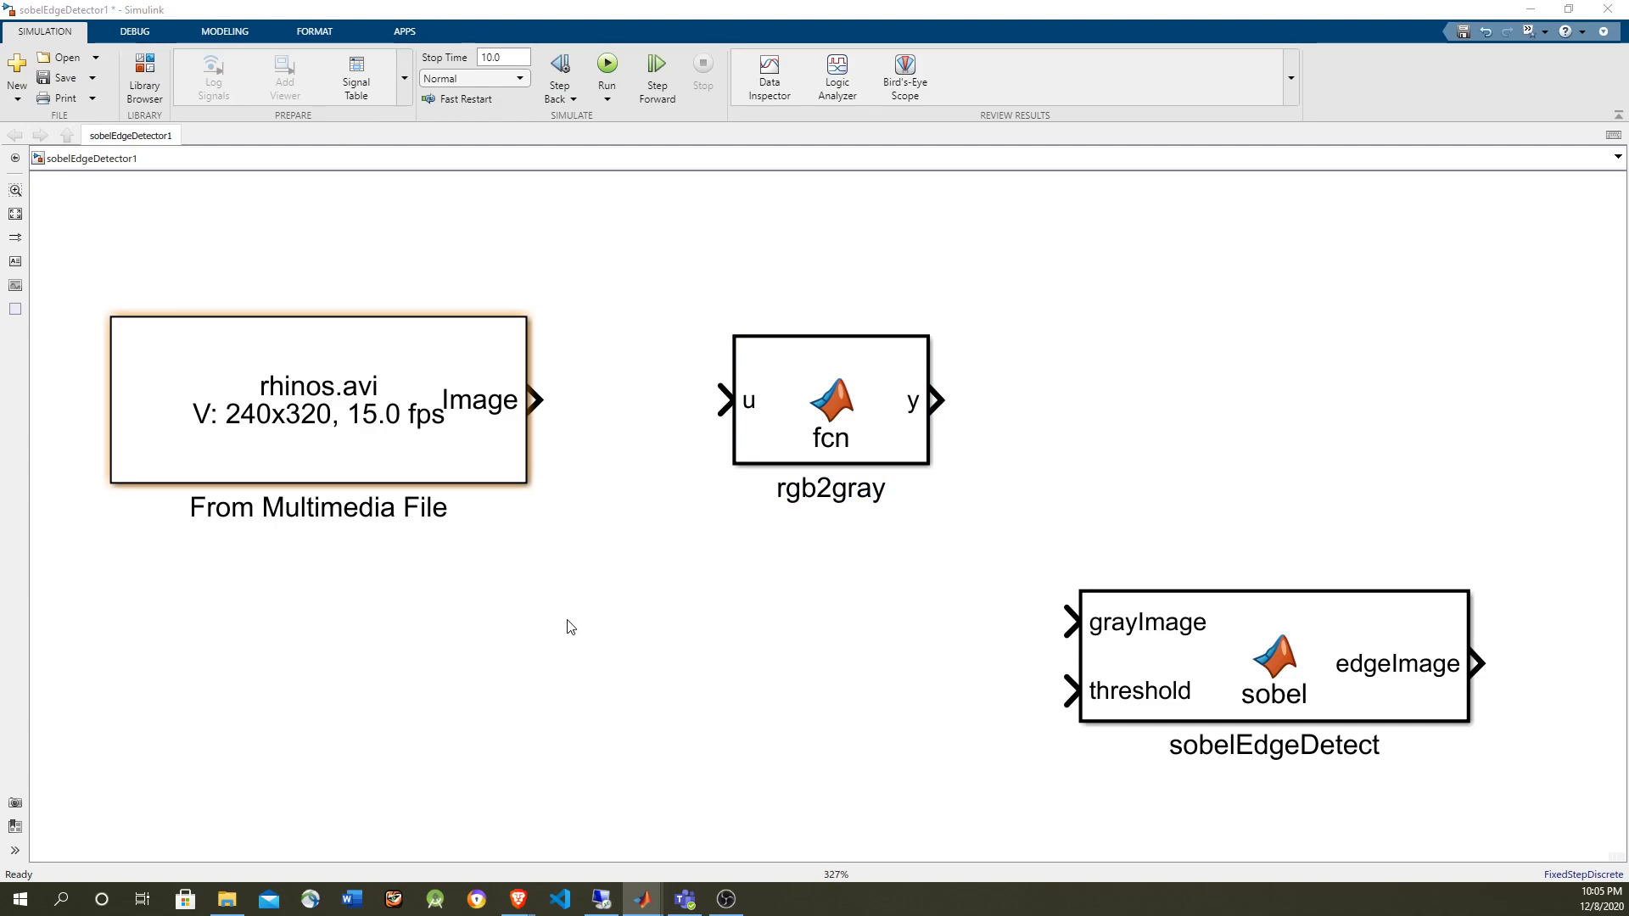
Step: Paste the RGB2gray grayscale-conversion code into the rgb2gray block, save it, and return to Simulink
double_click(848, 386)
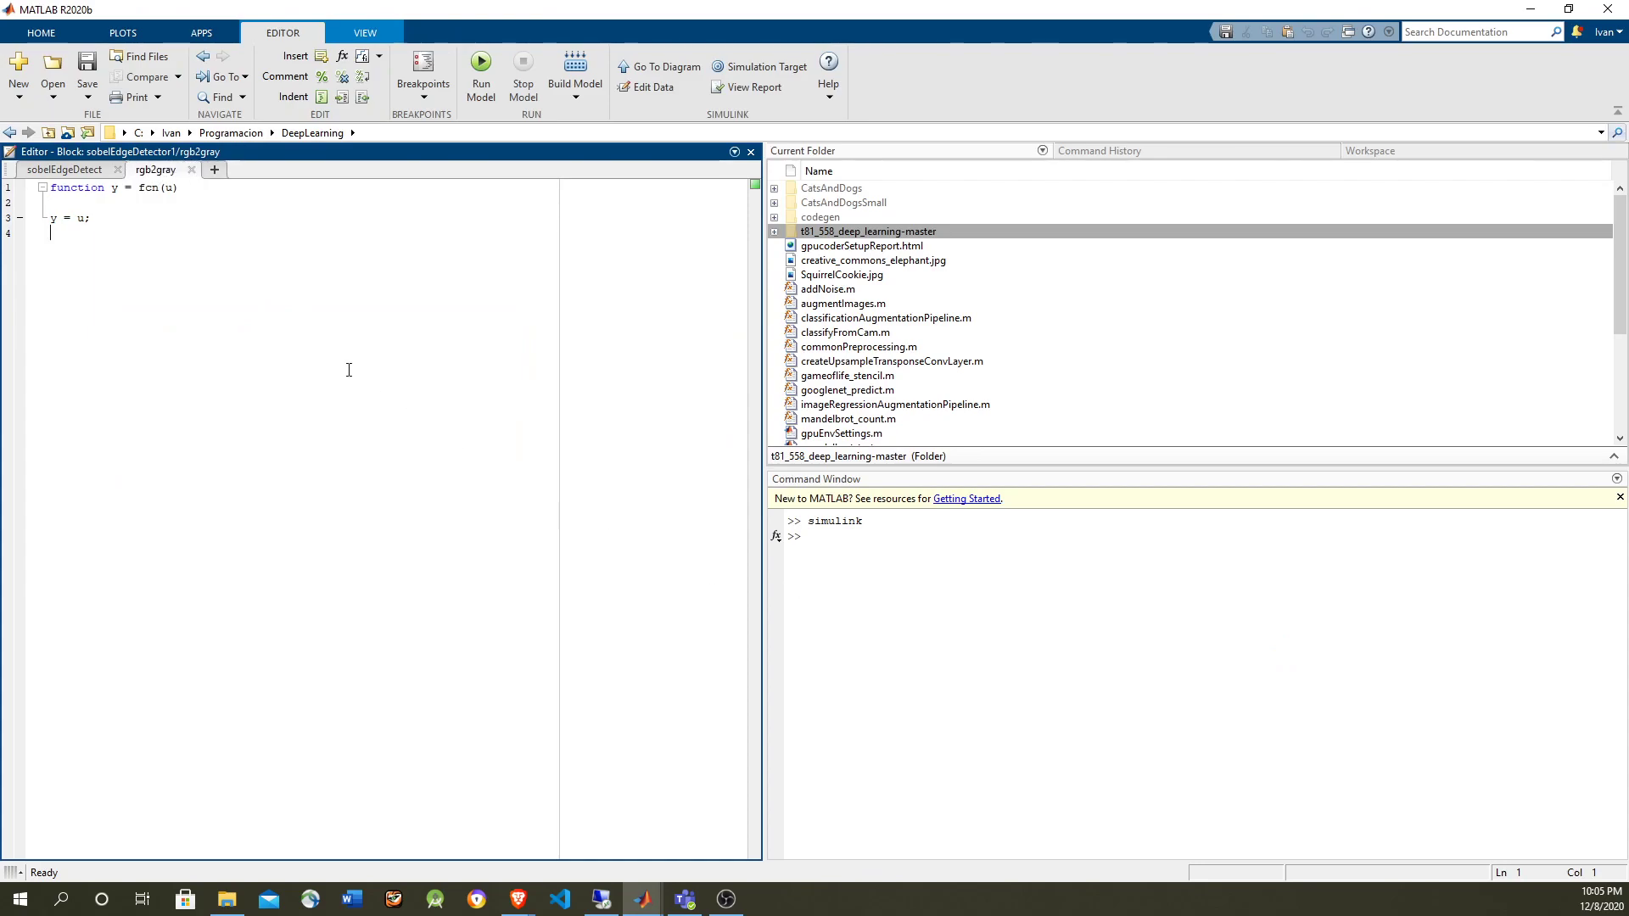
key("ctrl+a")
type("function gray = RGB2gray(RGB)   %#codegen % Convert color image to grey image  gray = (0.2989 * double(RGB(:,:,1)) + ...     0.5870 * double(RGB(:,:,2)) + ...     0.1140 * double(RGB(:,:,3)));  end")
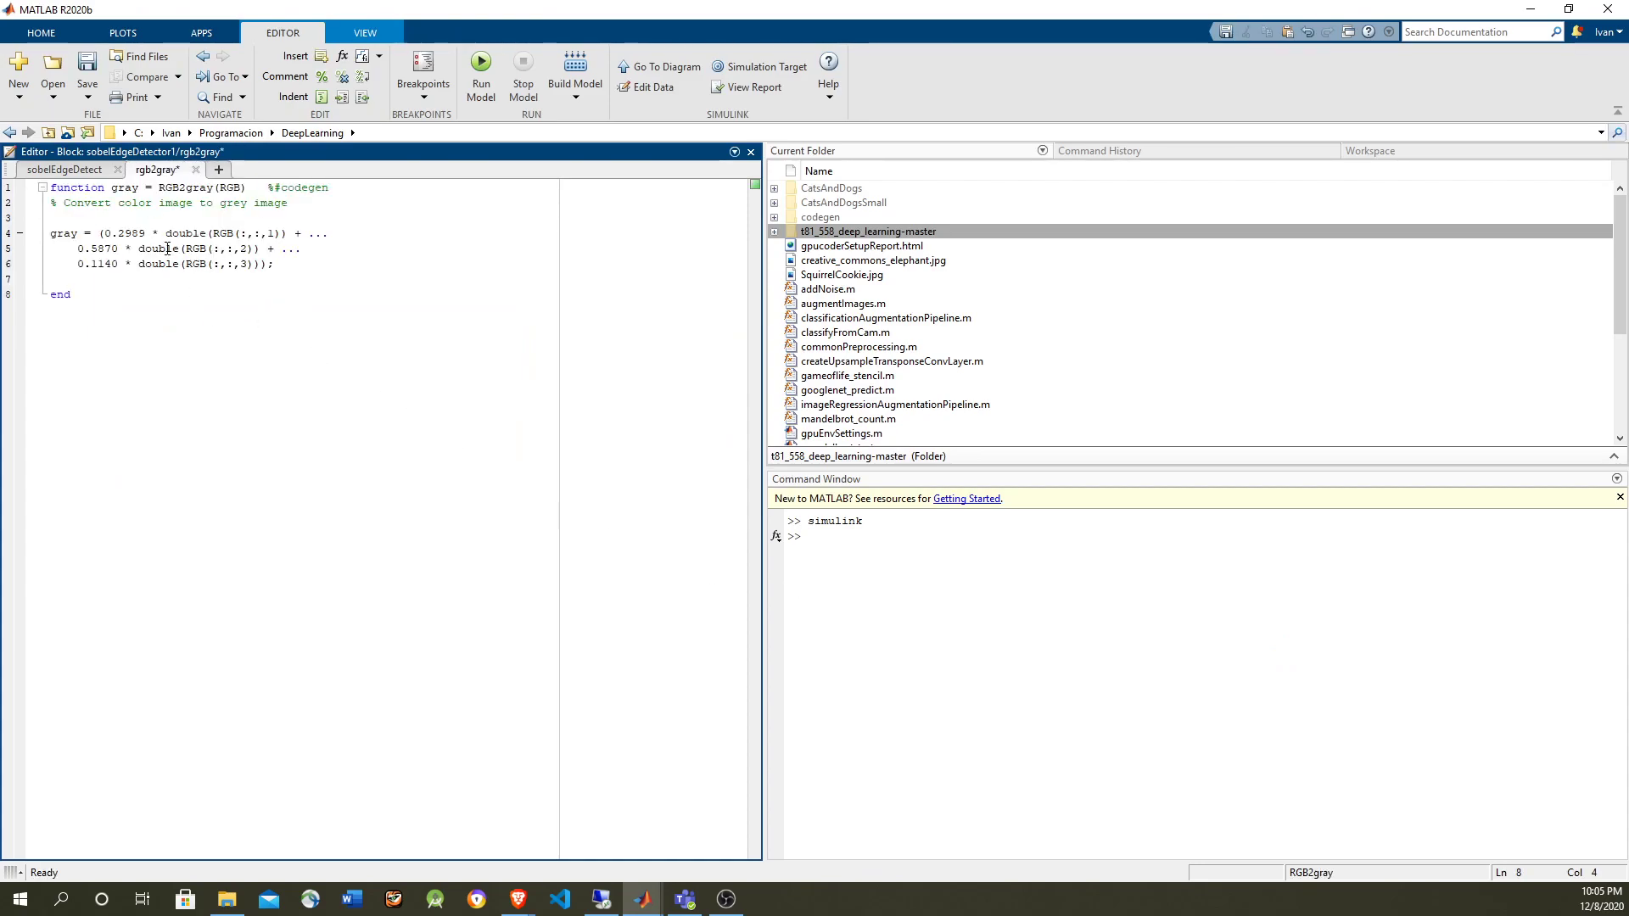
key("ctrl+s")
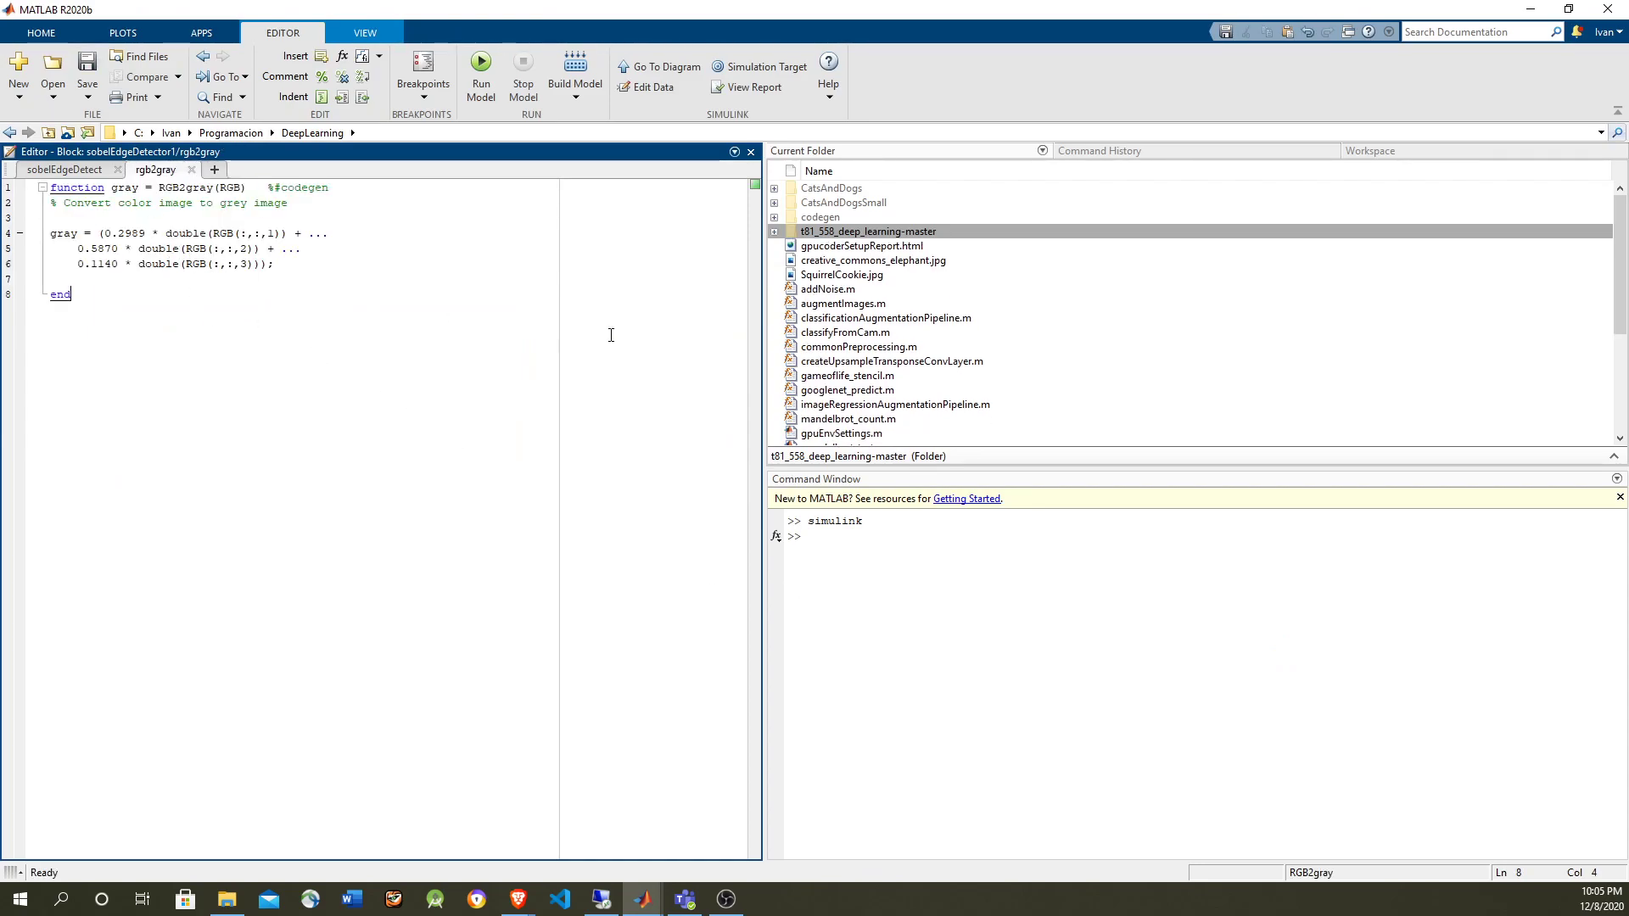
key("alt+Tab")
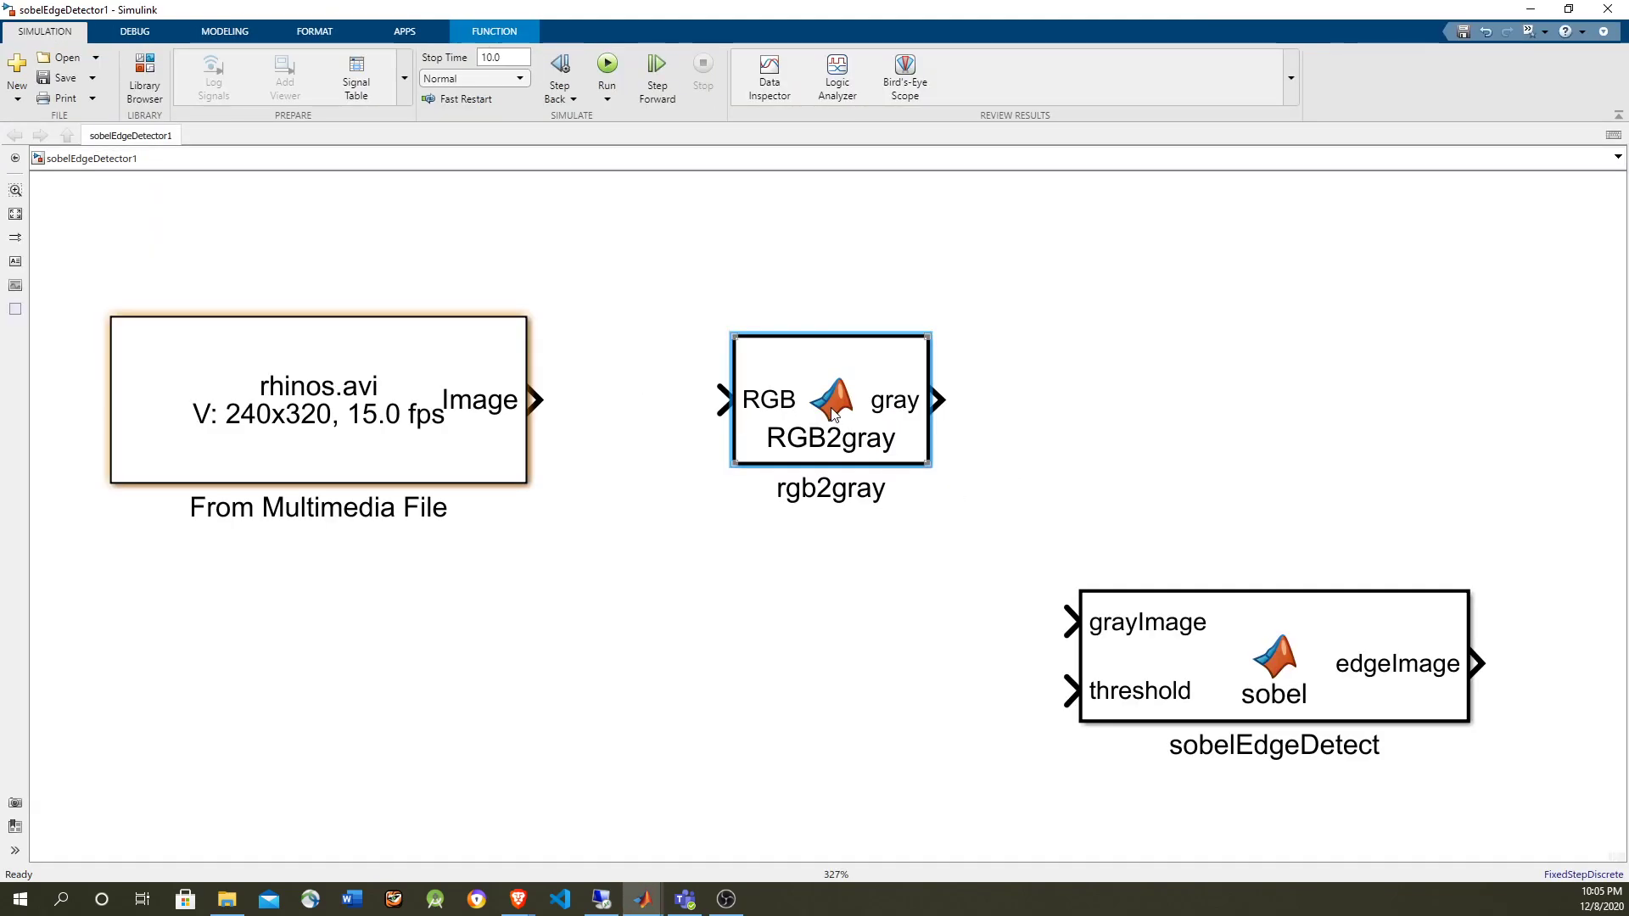
Step: Wire rhinos.avi into rgb2gray, gray into grayImage, and a 0.4 Constant into threshold
left_click_drag(543, 401, 723, 399)
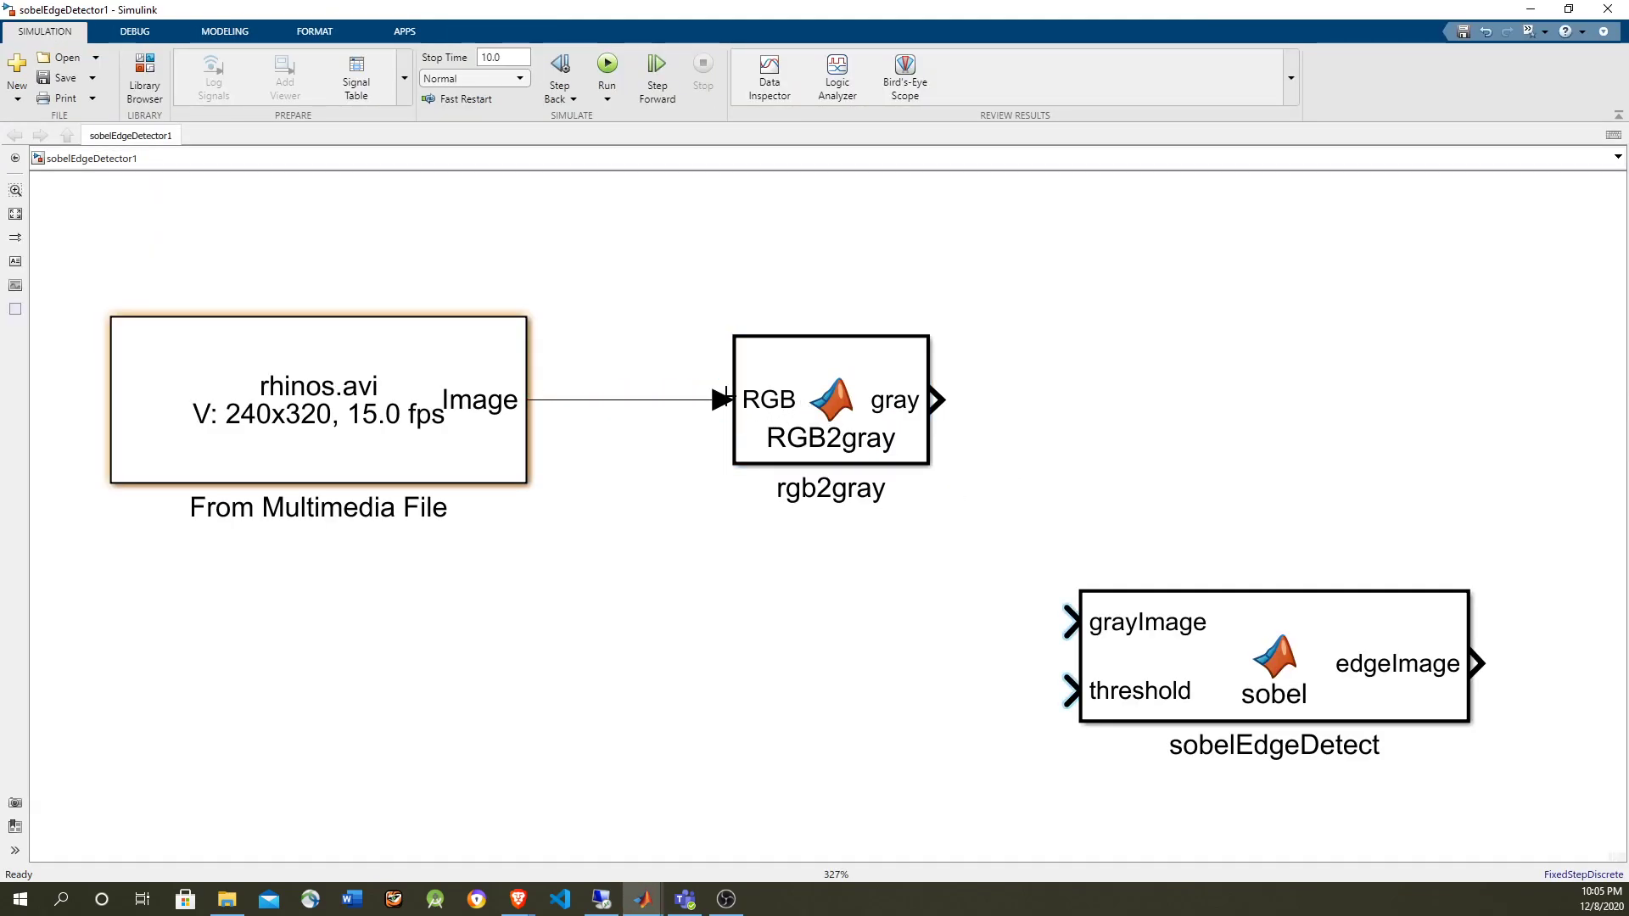
left_click_drag(982, 431, 1040, 637)
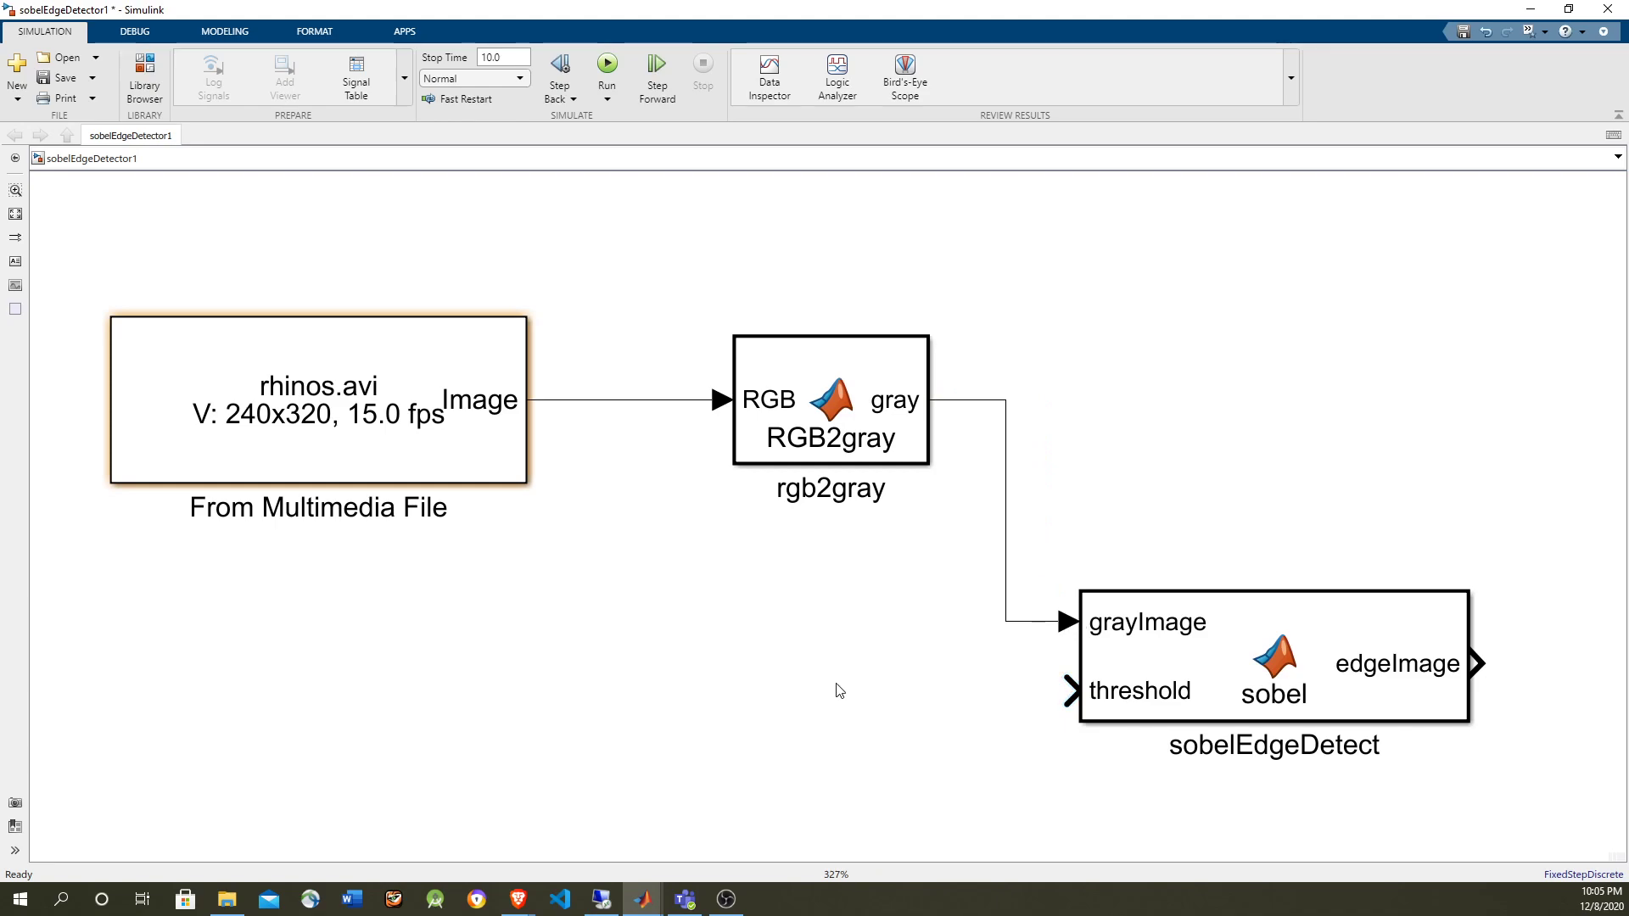
type("const")
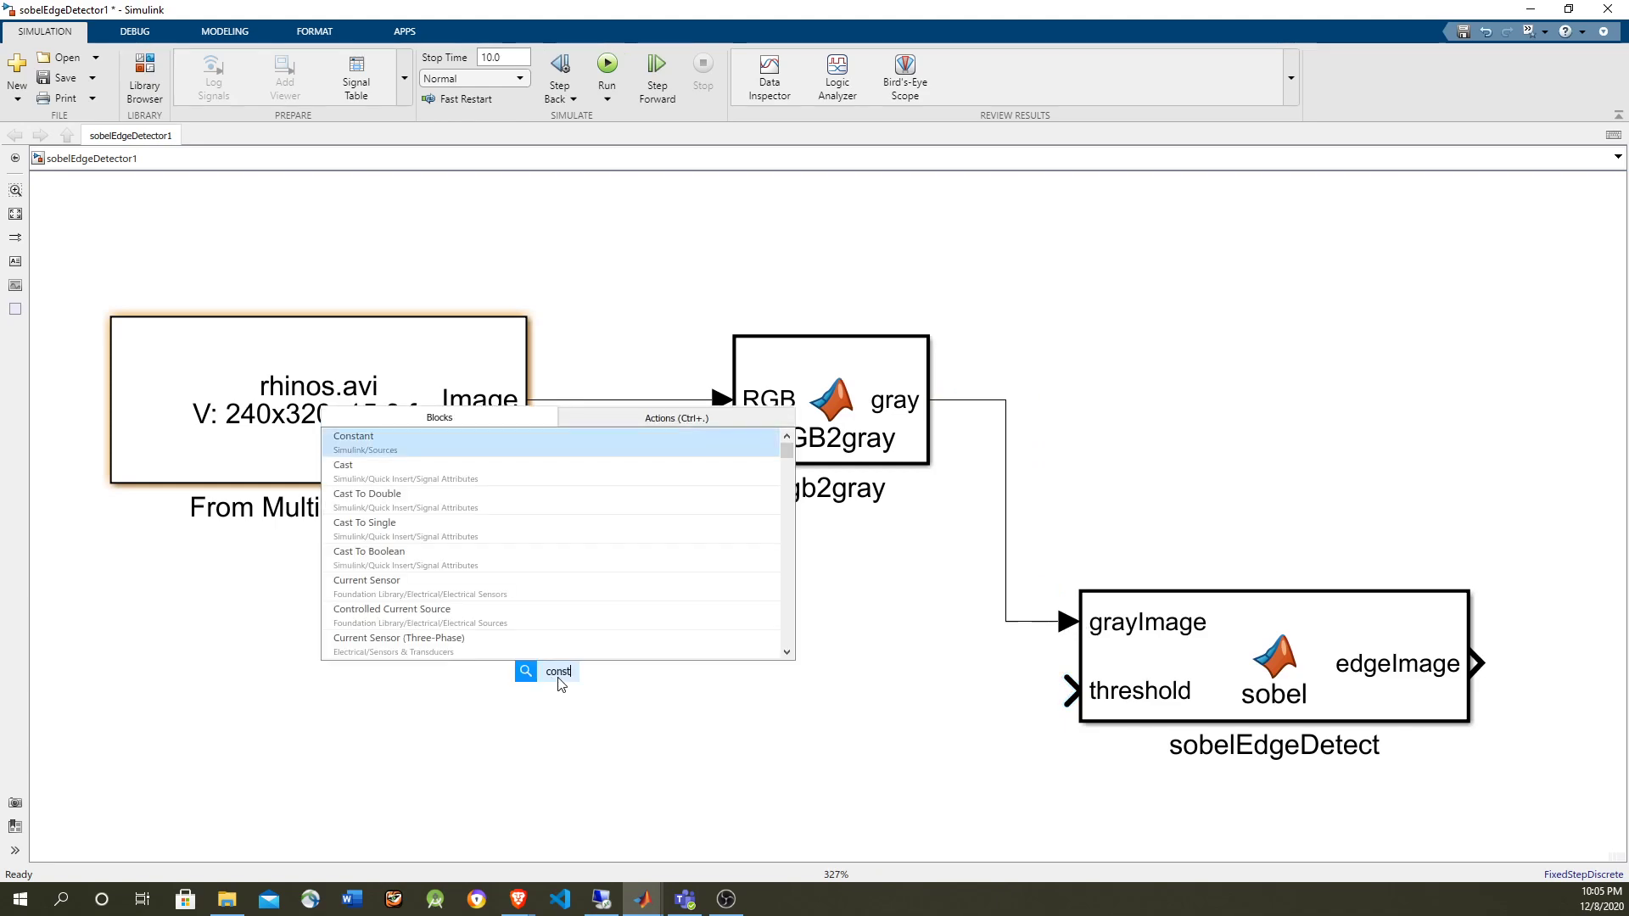
key("Return")
type("0")
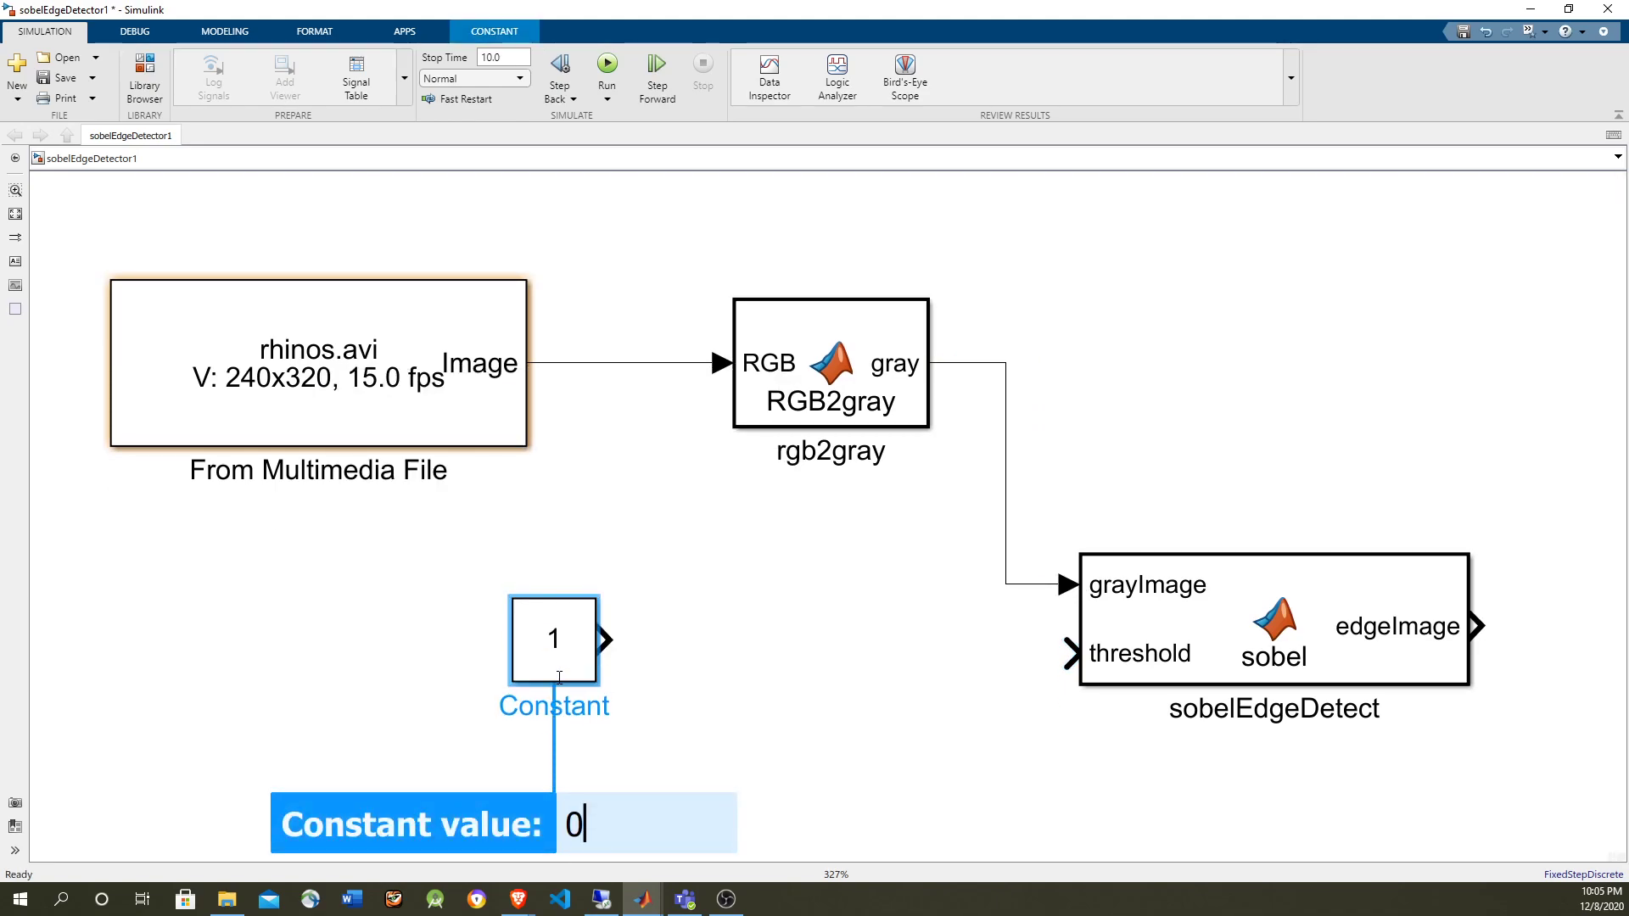
type(".4")
key("Return")
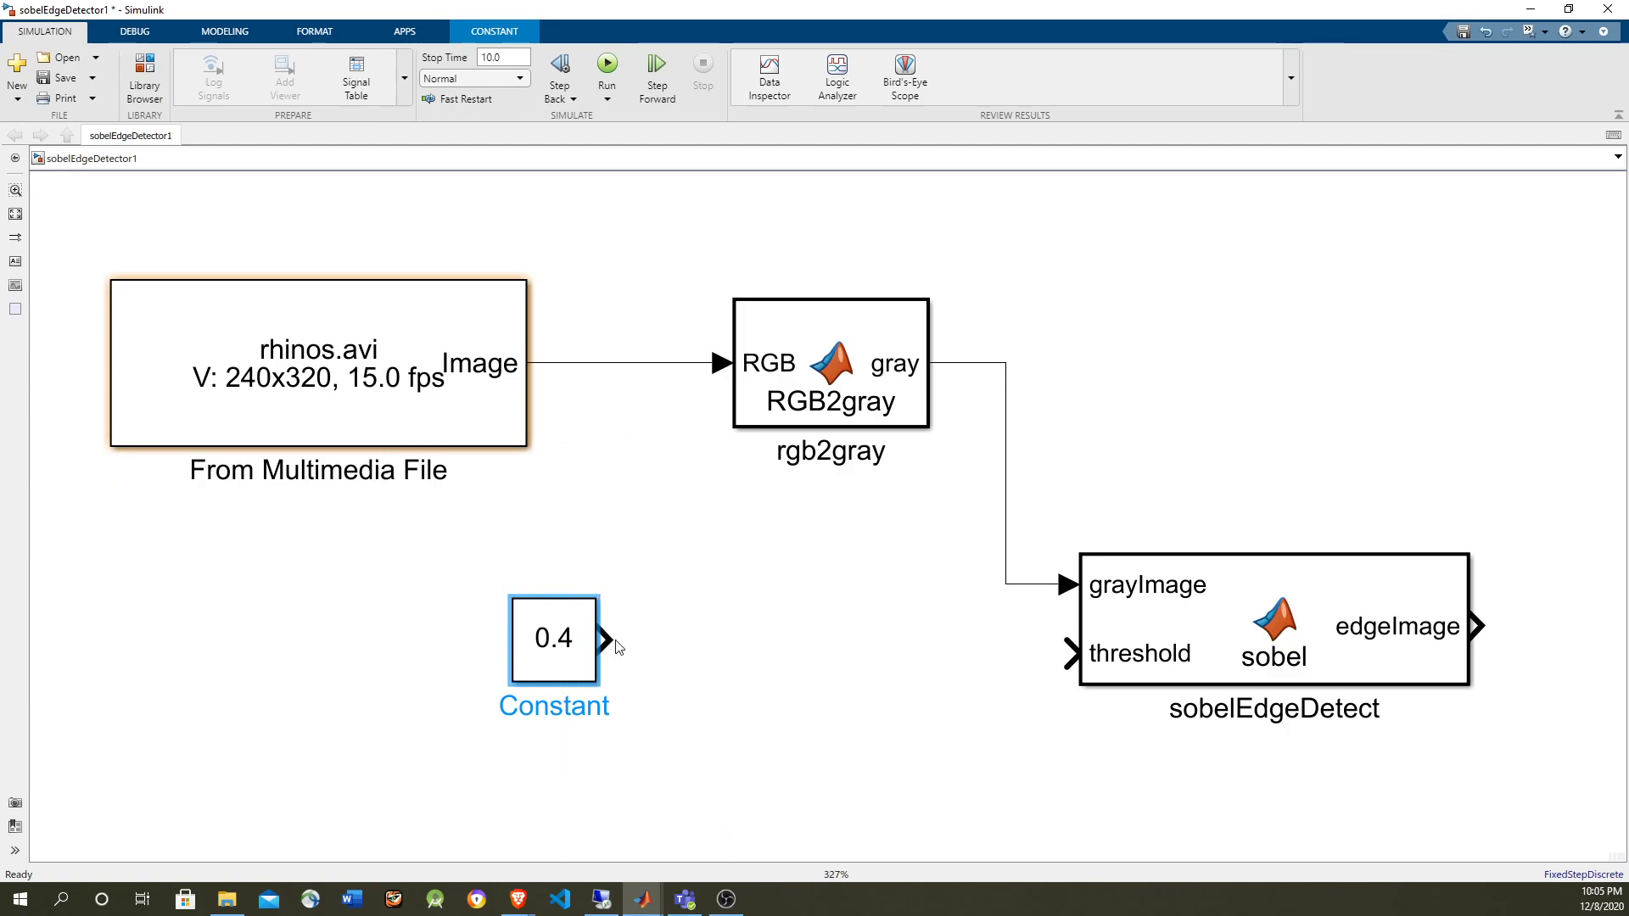
left_click_drag(617, 646, 1070, 654)
left_click_drag(1186, 626, 1201, 494)
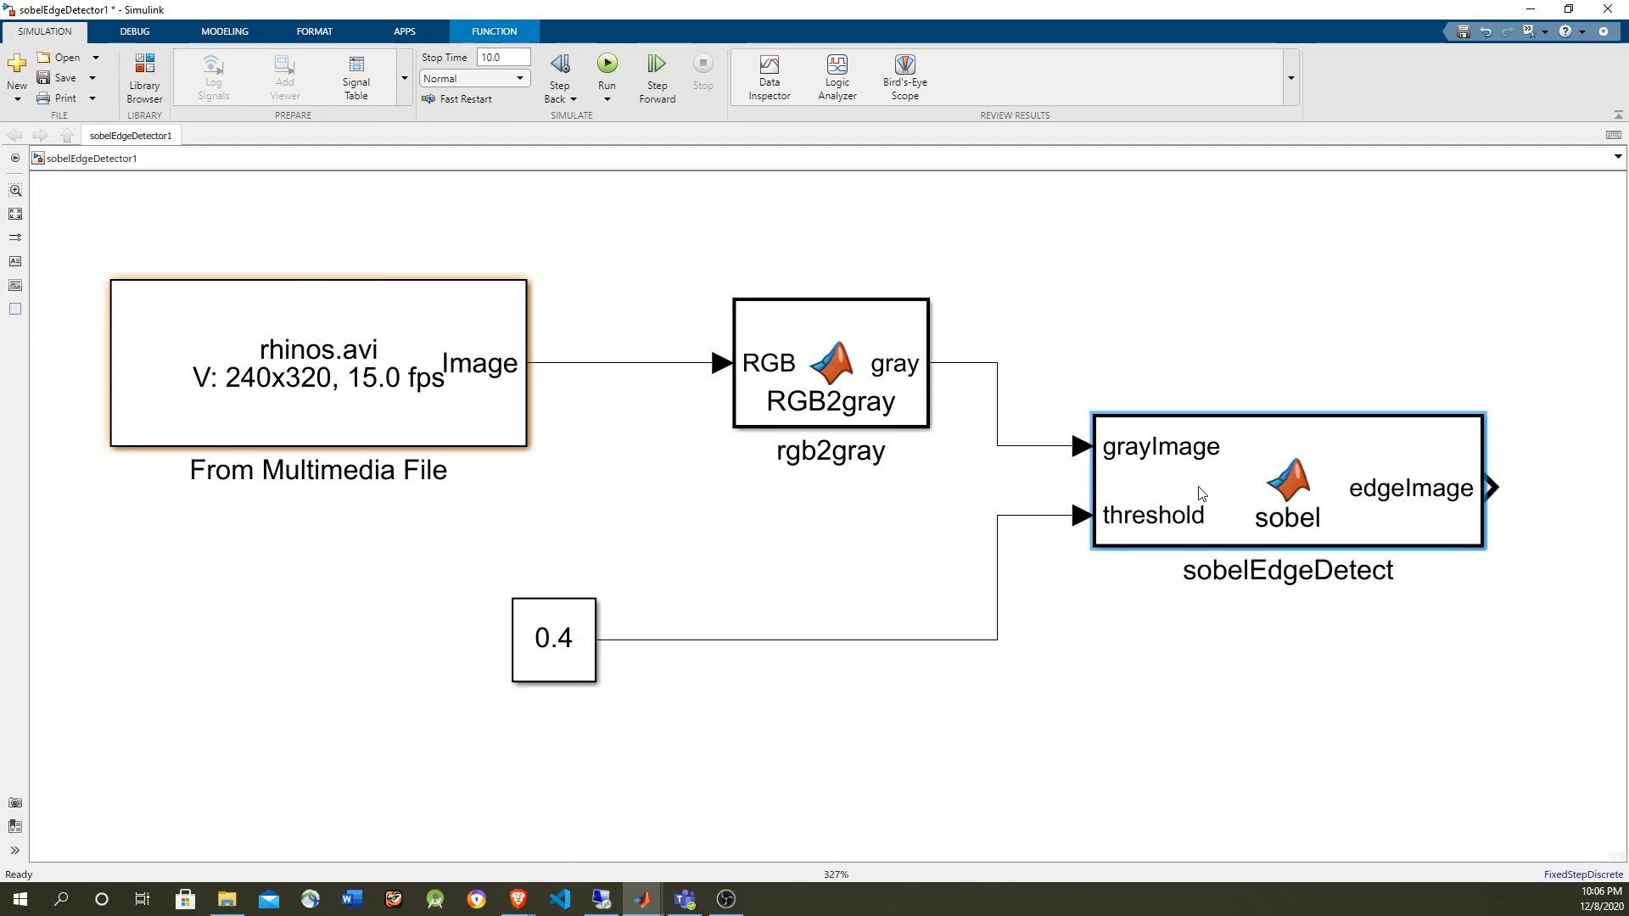
left_click_drag(557, 655, 777, 638)
Step: Add a Video Viewer showing the original rhinos.avi video and copy it below as a second viewer
key("space")
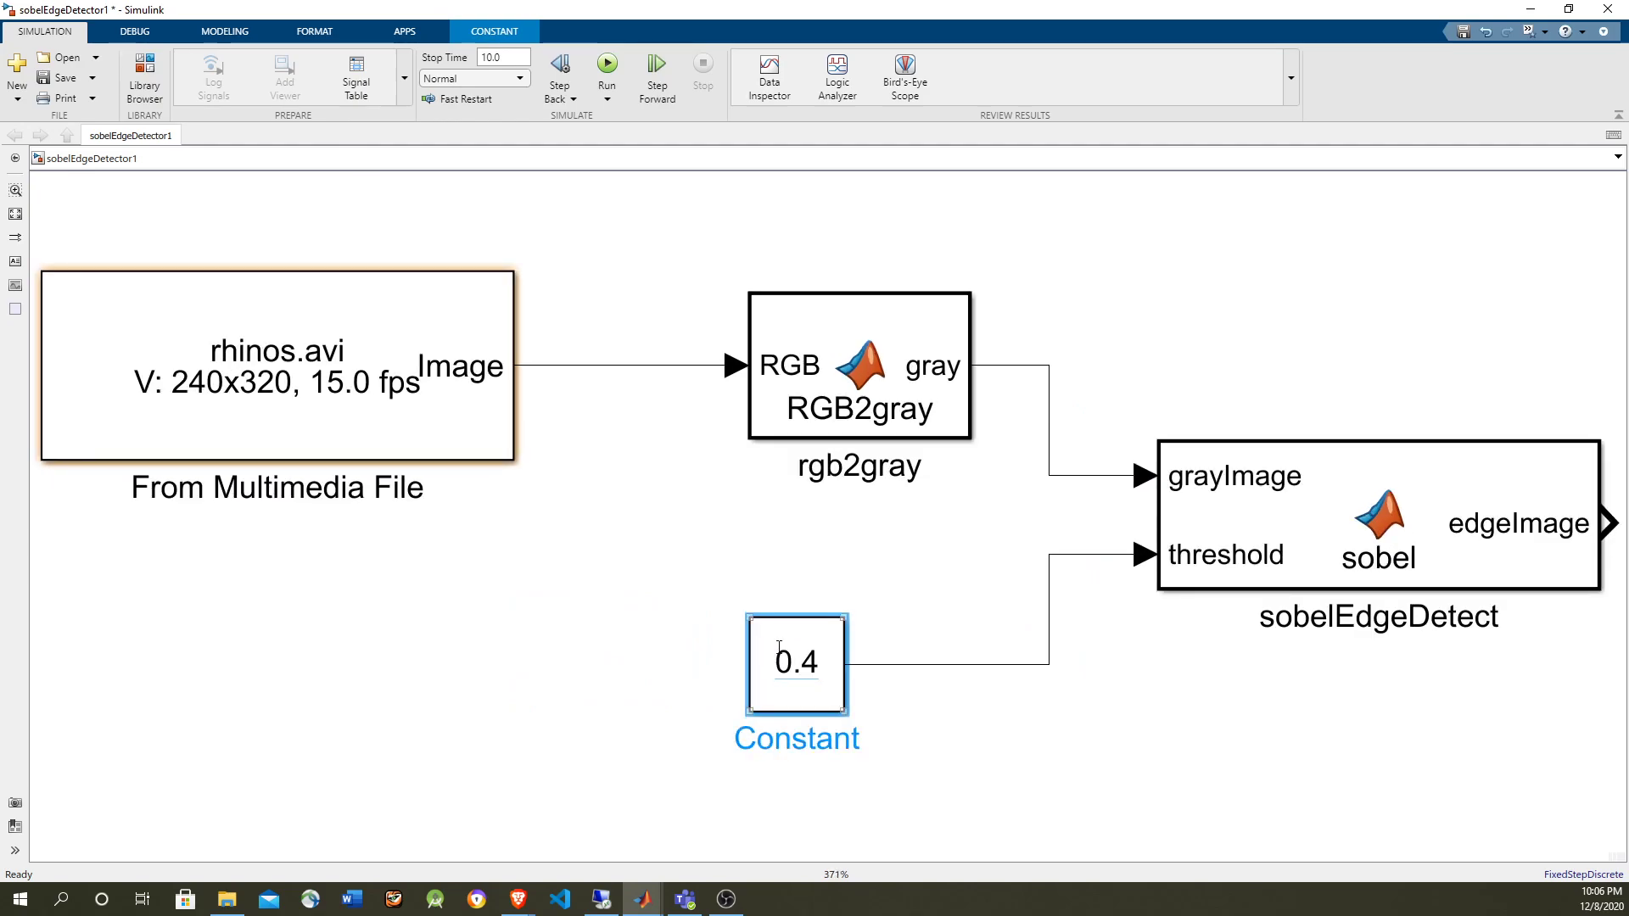
scroll(779, 647, "down", 4)
left_click(1036, 396)
type("v")
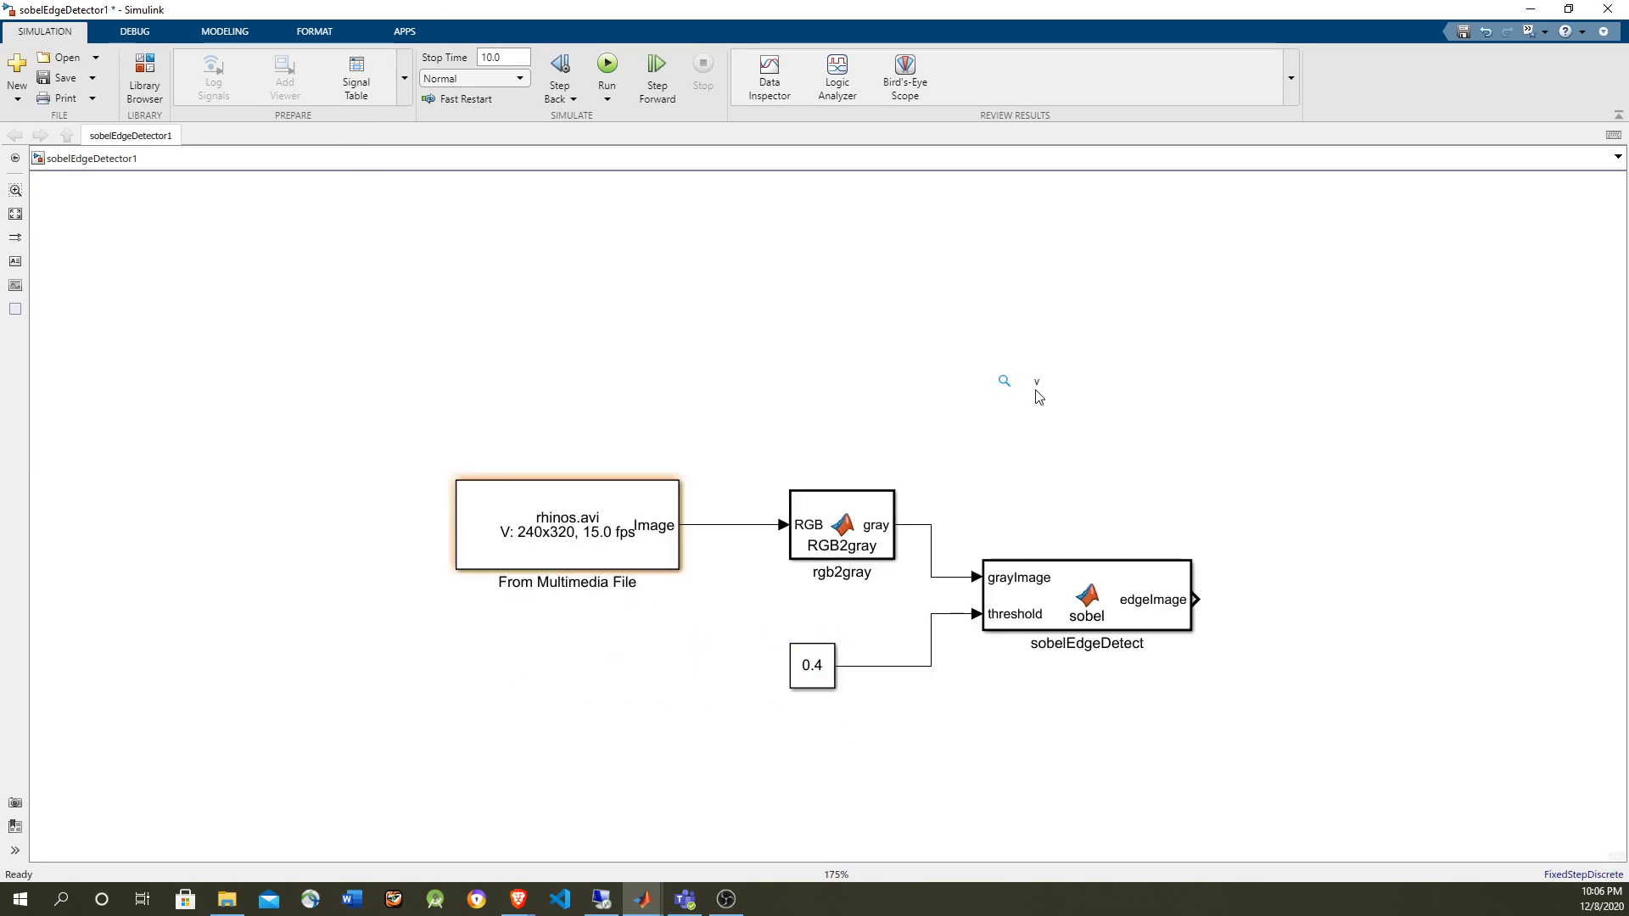
type("ideo")
key("Return")
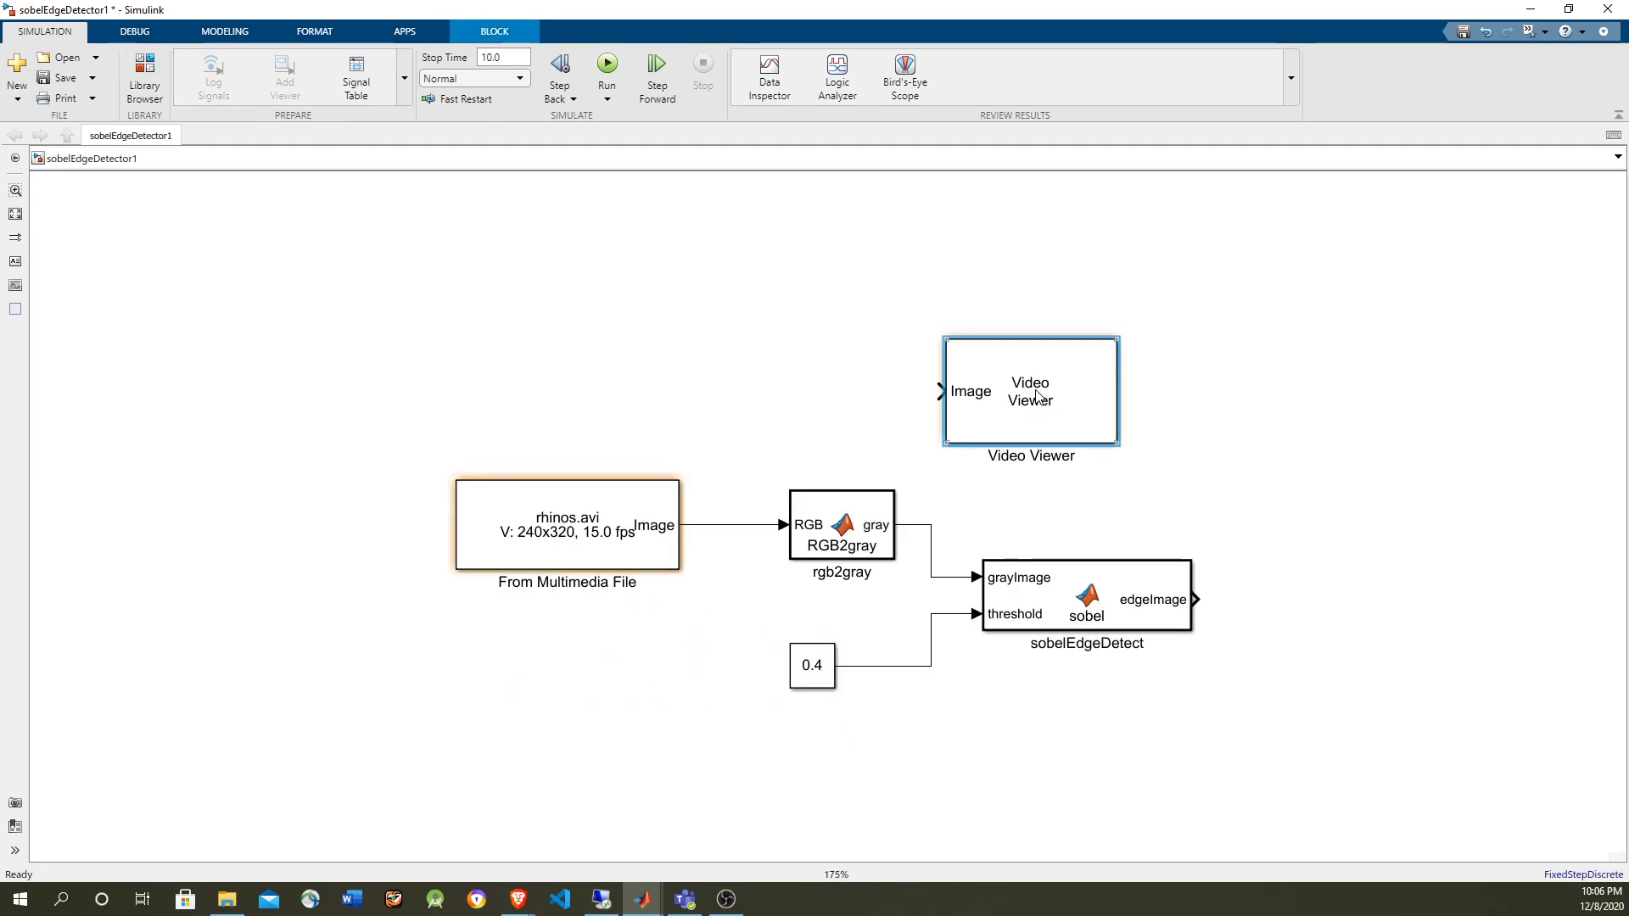
left_click_drag(1118, 443, 1402, 444)
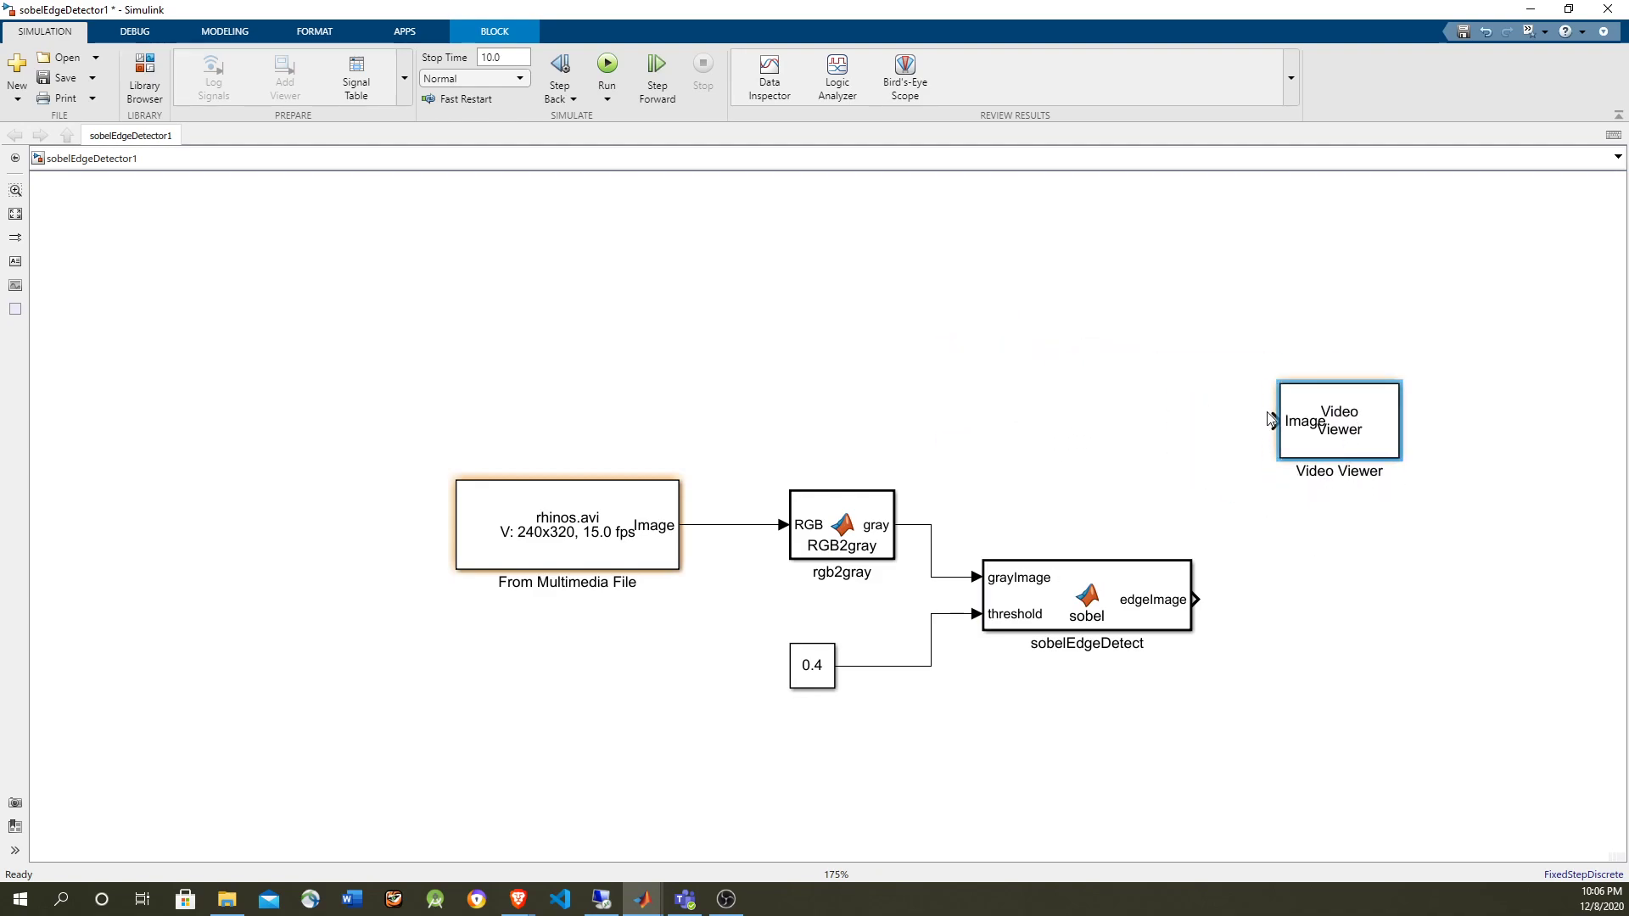
mouse_move(1270, 419)
left_mouse_down()
mouse_move(840, 429)
mouse_move(739, 526)
left_mouse_up()
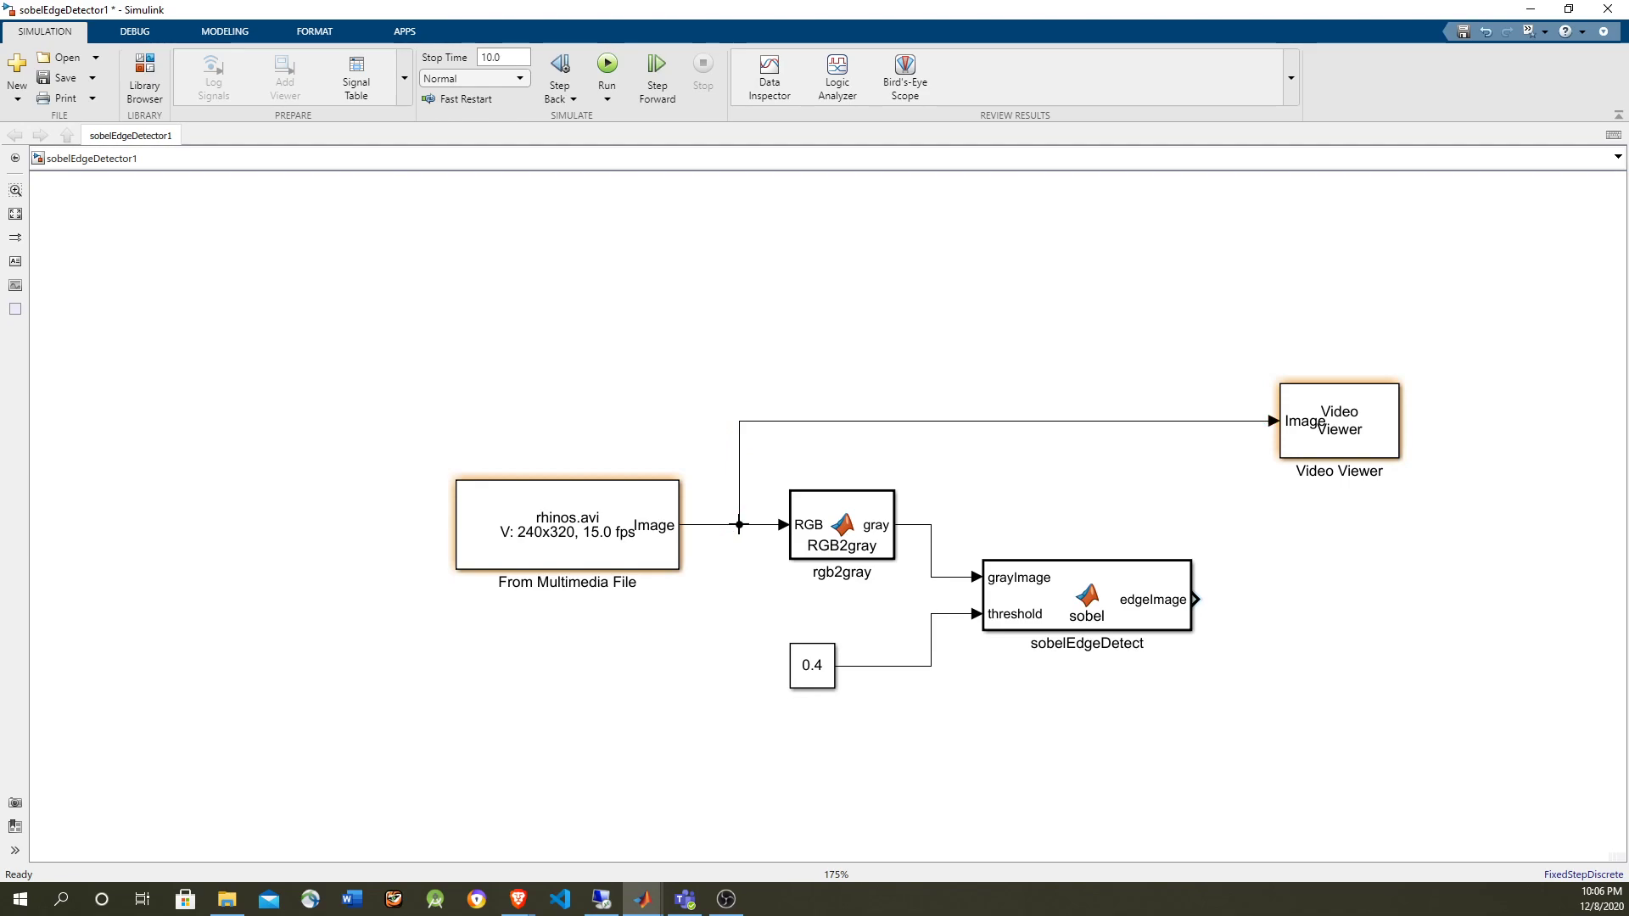
left_click_drag(1340, 424, 1367, 600)
Step: Connect the edgeImage output to Video Viewer1 and fit the diagram to the window
left_click_drag(1196, 599, 1298, 599)
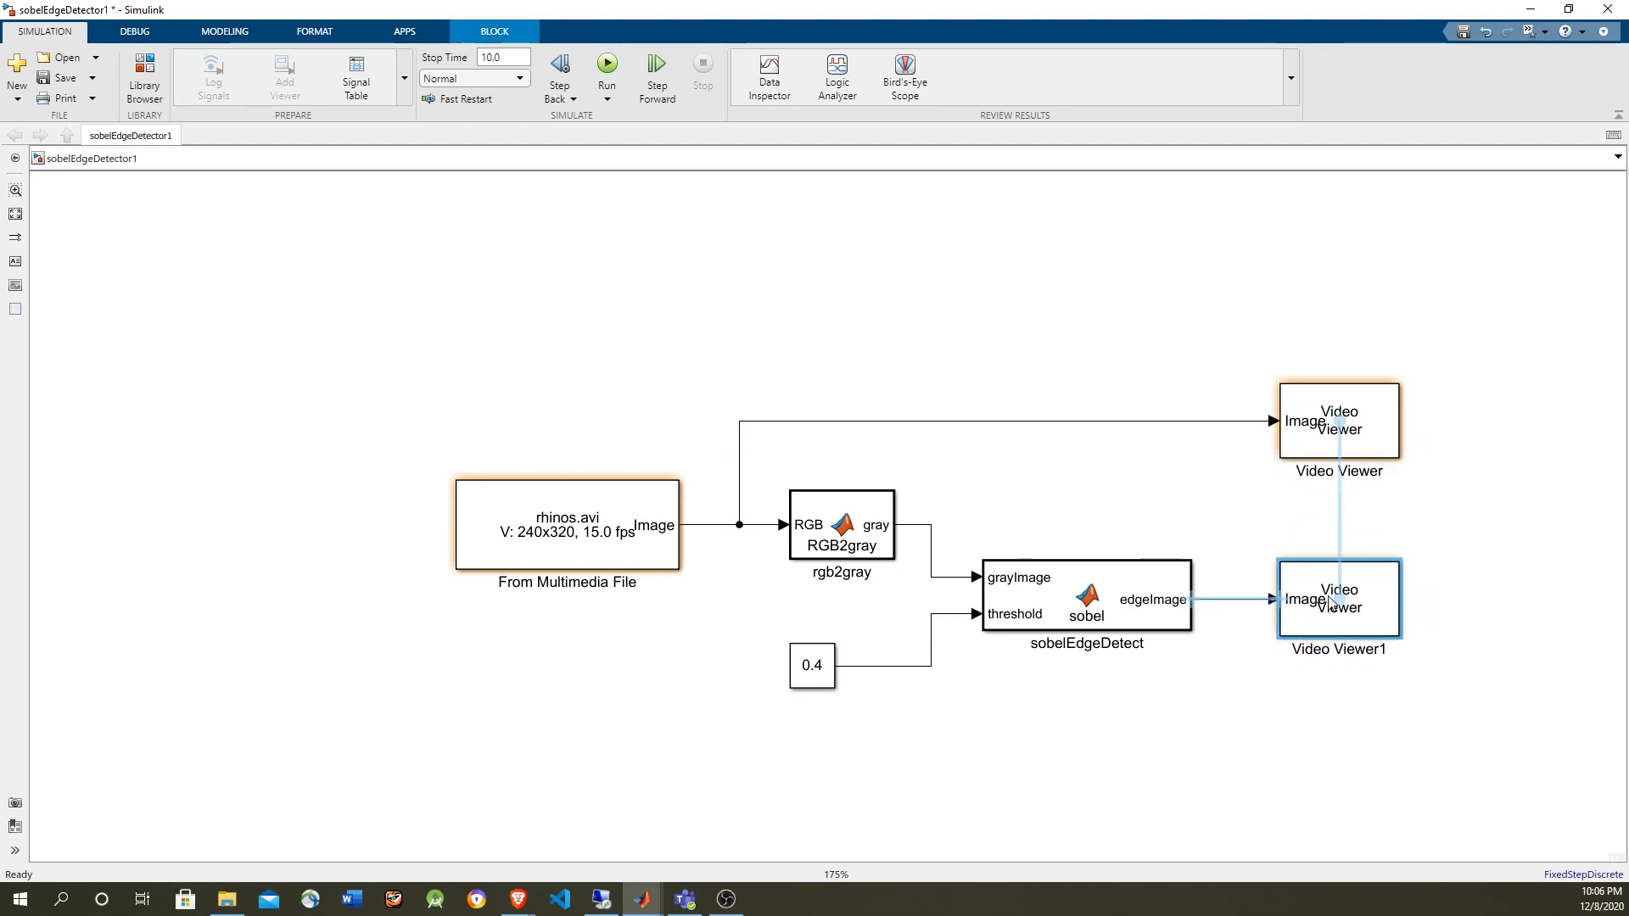
key("space")
left_click(986, 458)
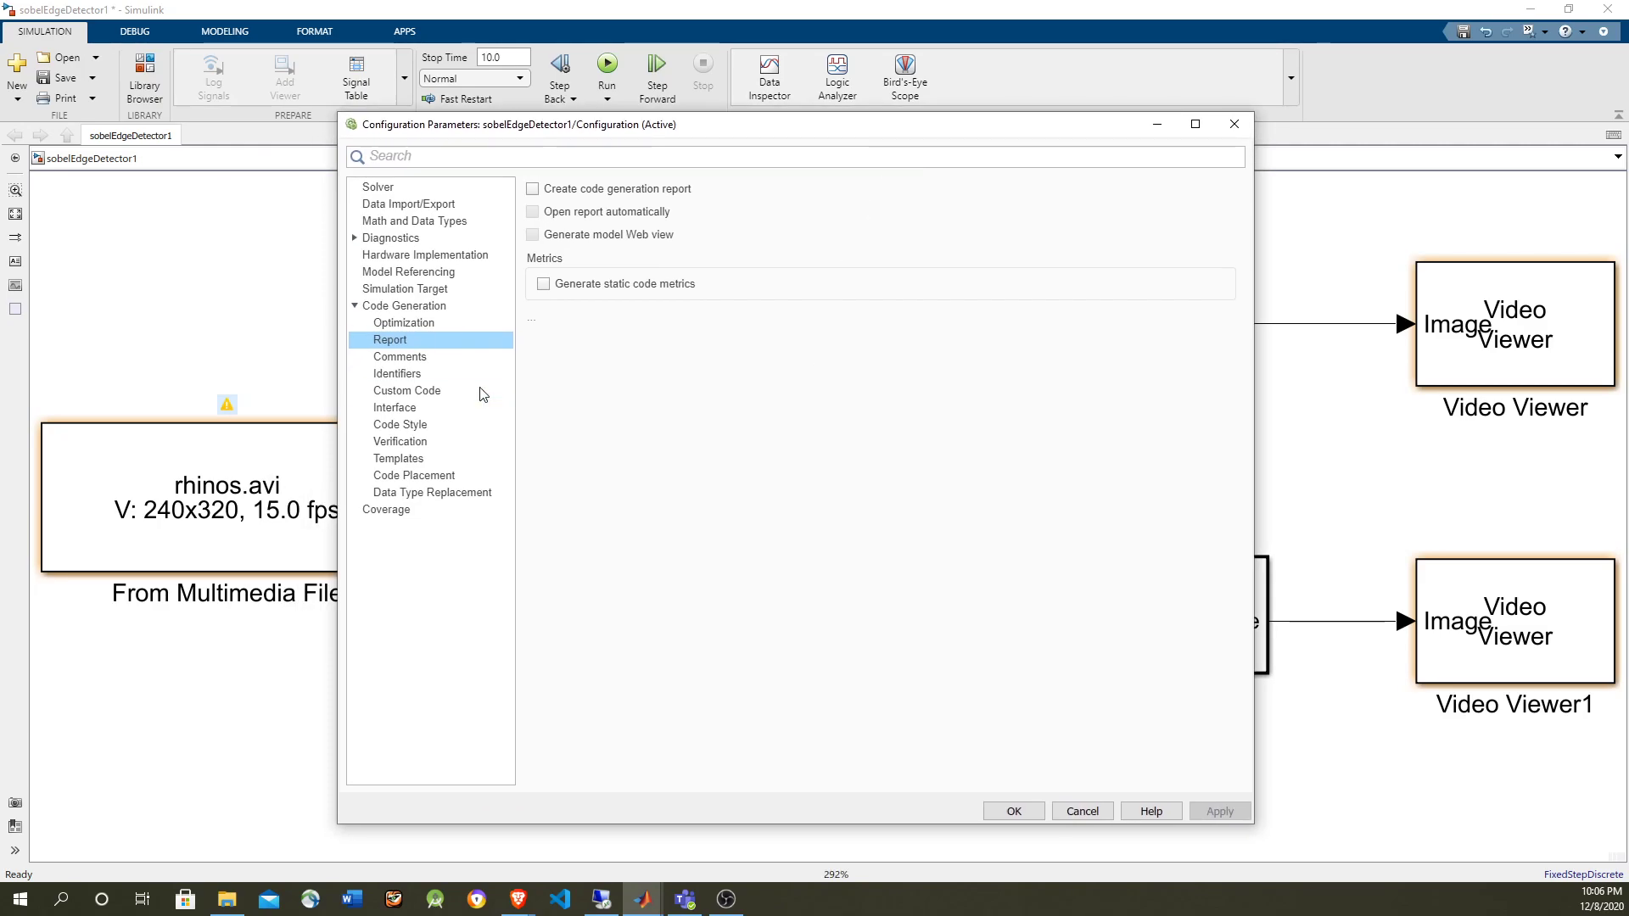
Step: Enable GPU acceleration for the simulation target, then review the GPU Acceleration page and fixed-step solver details
left_click(394, 288)
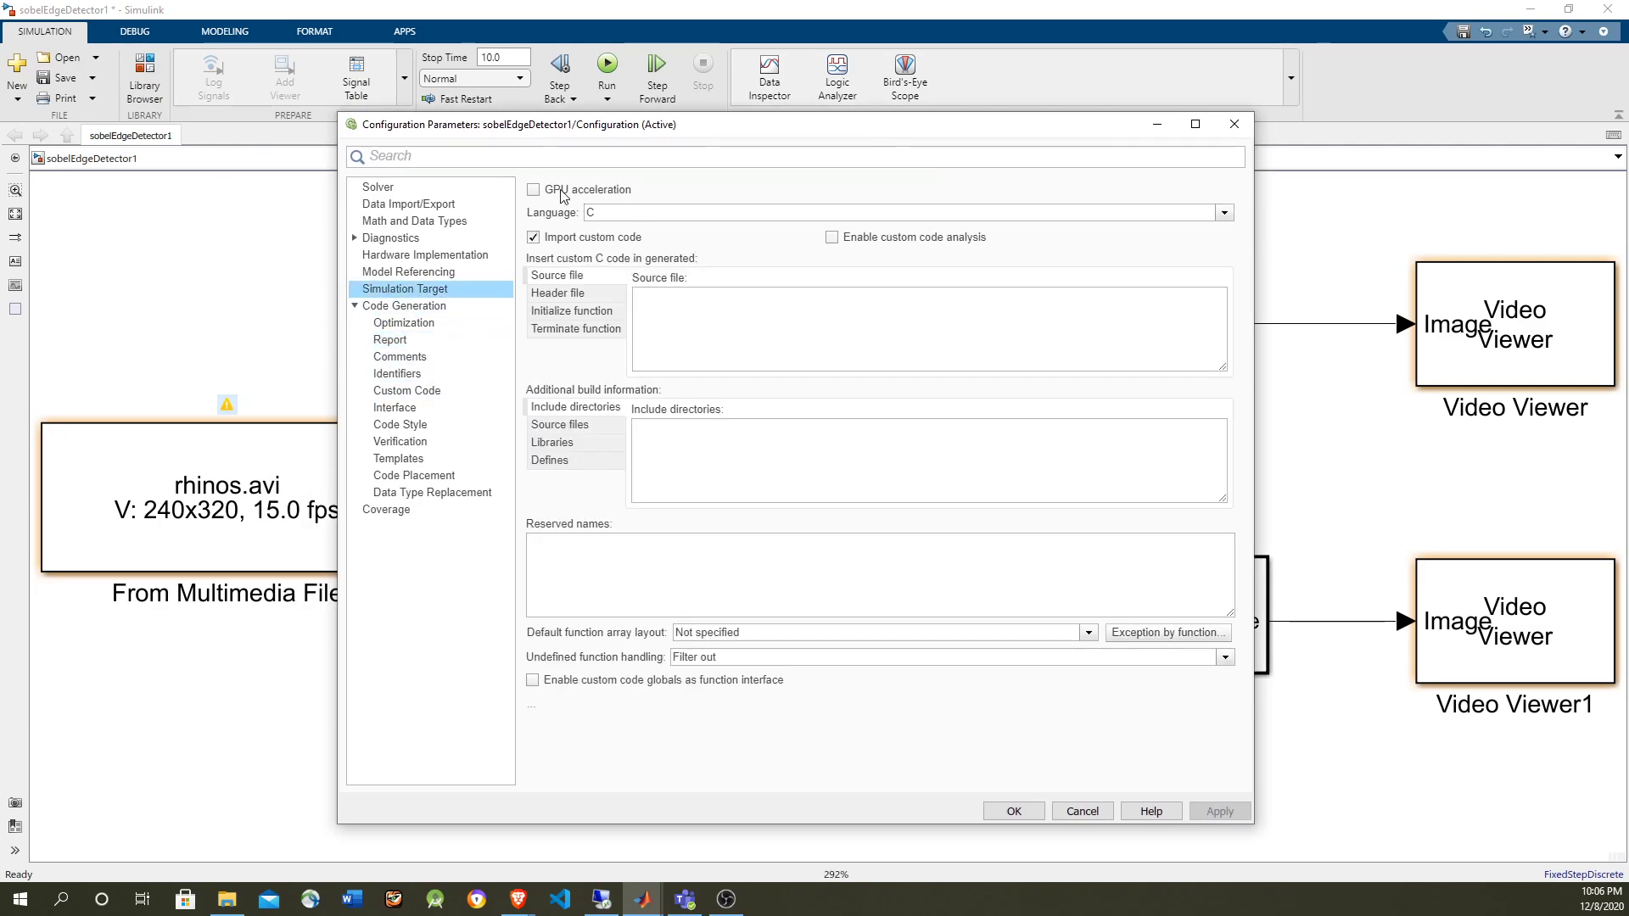
left_click(534, 191)
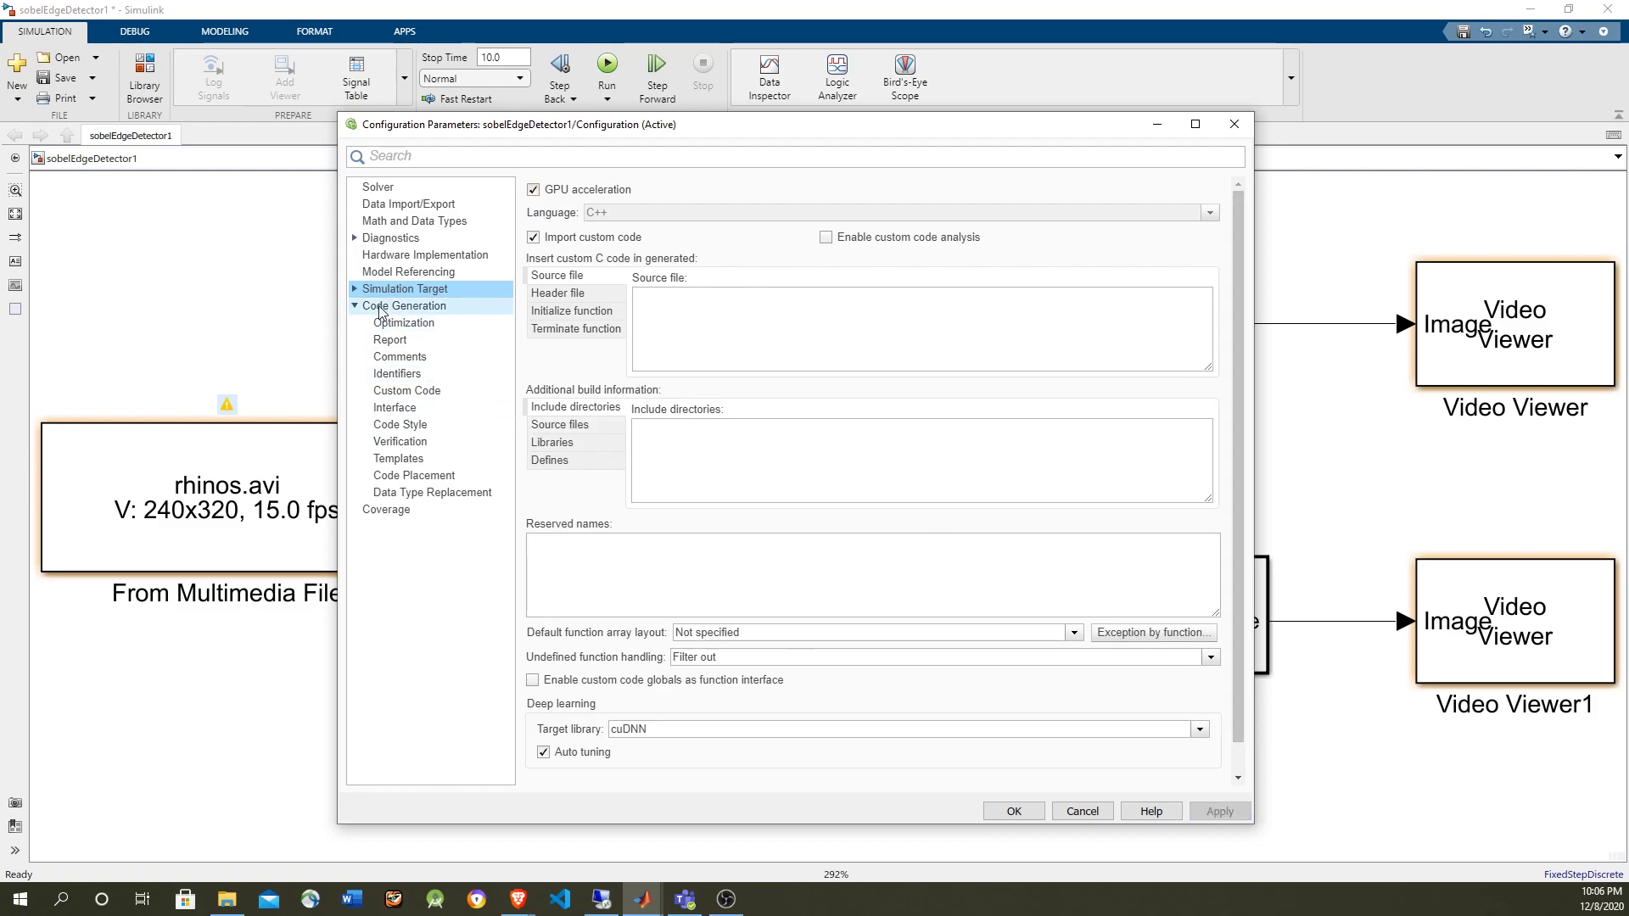
left_click(354, 289)
left_click(422, 307)
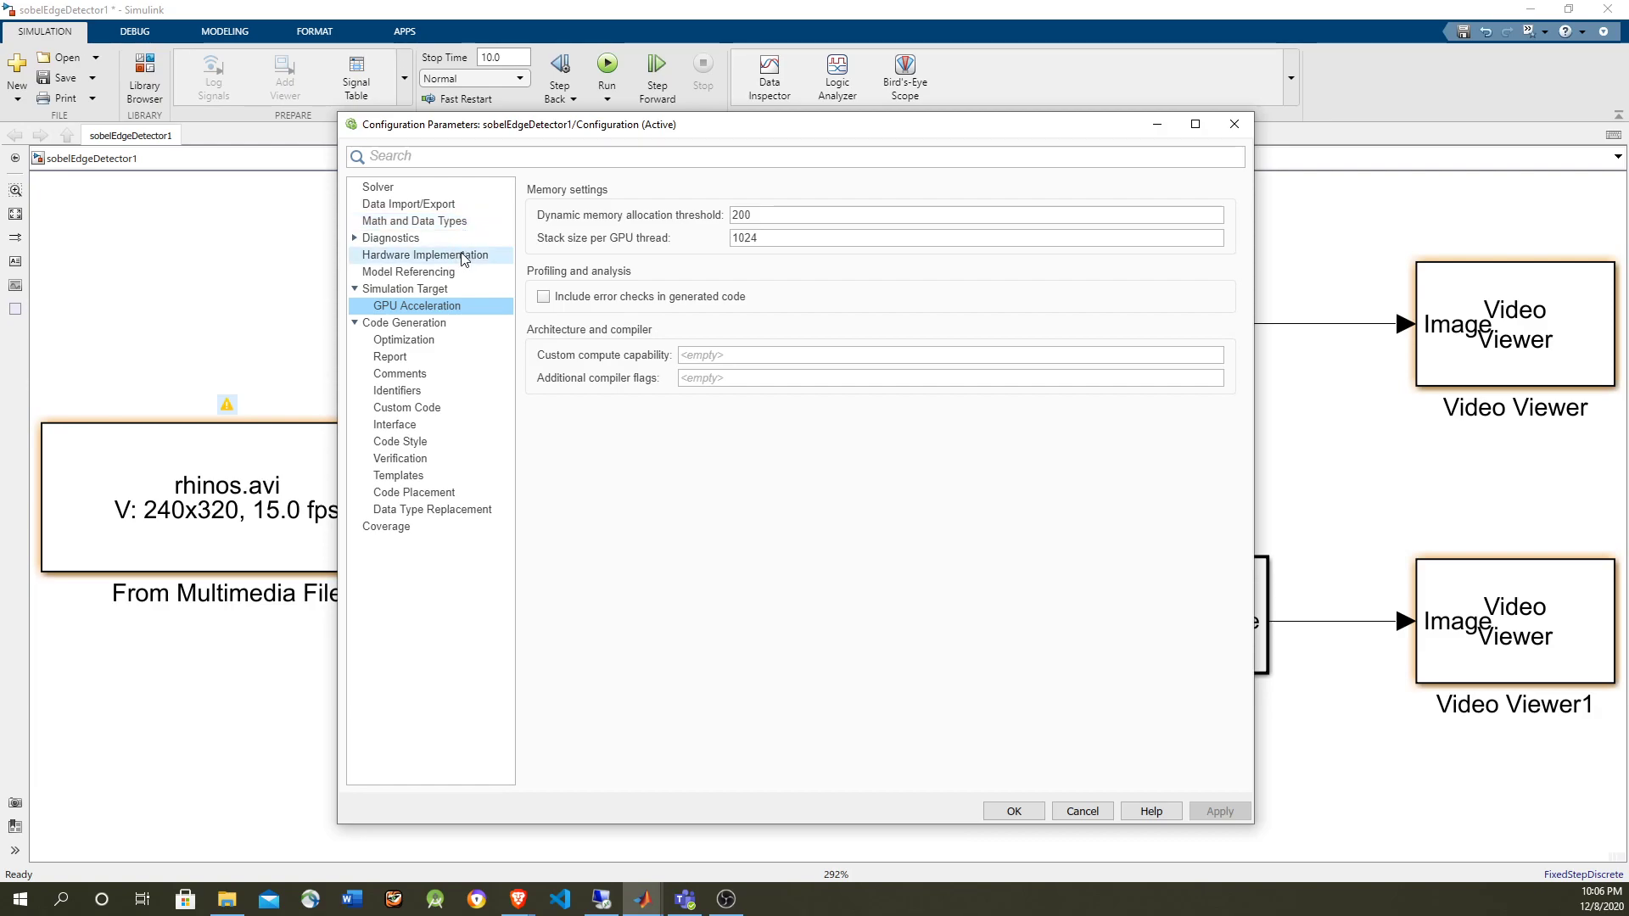
left_click(442, 188)
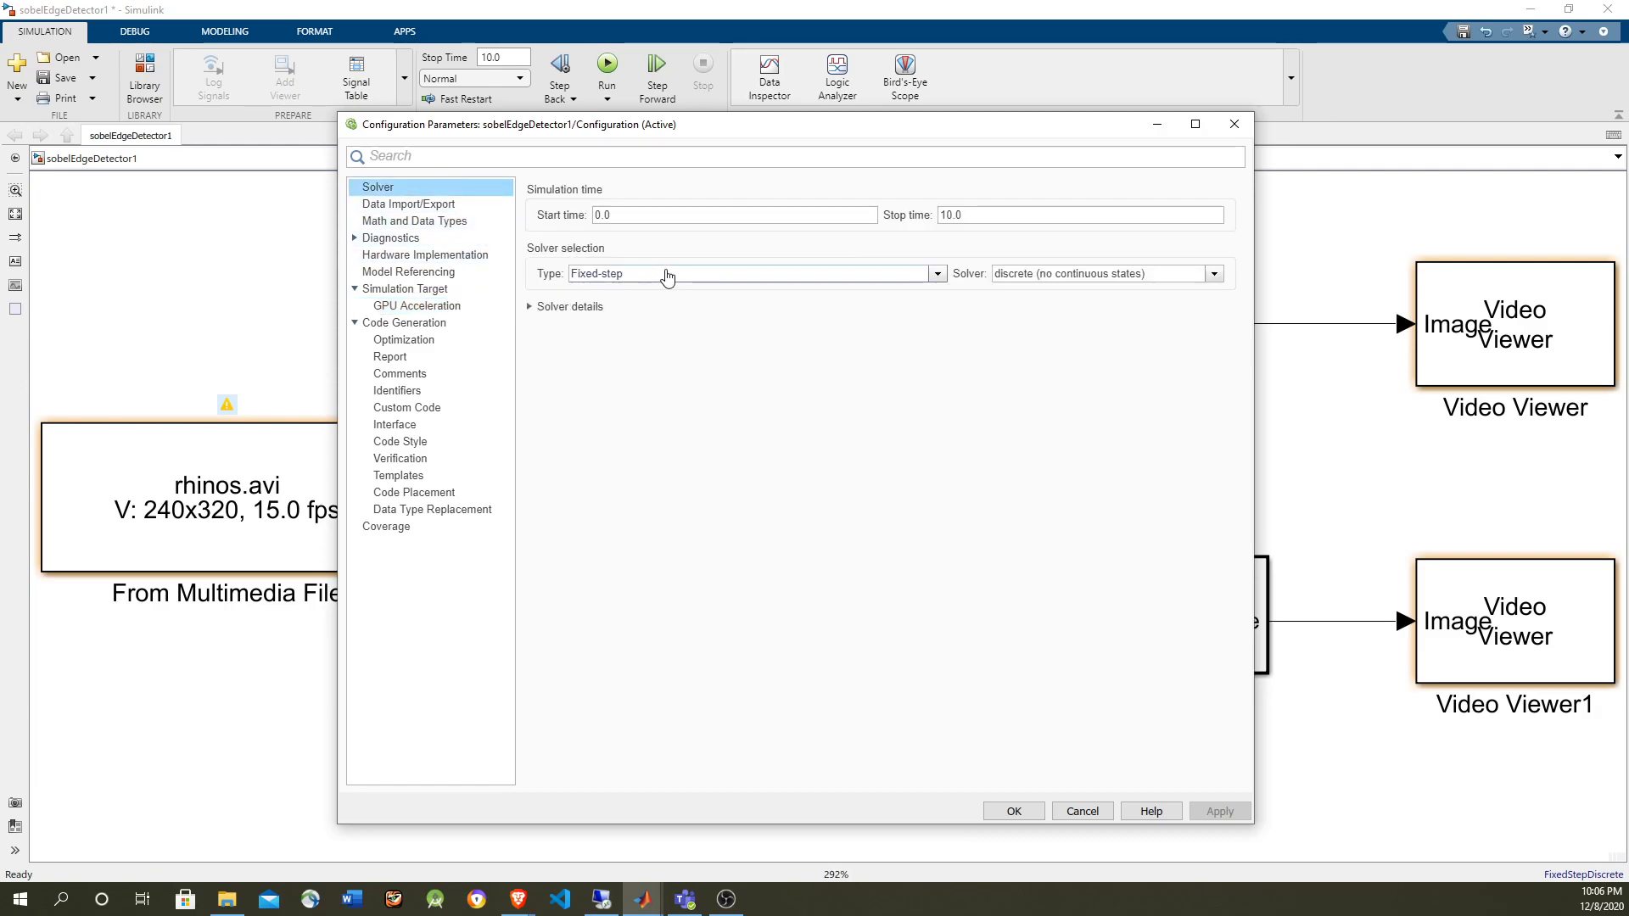
left_click(531, 307)
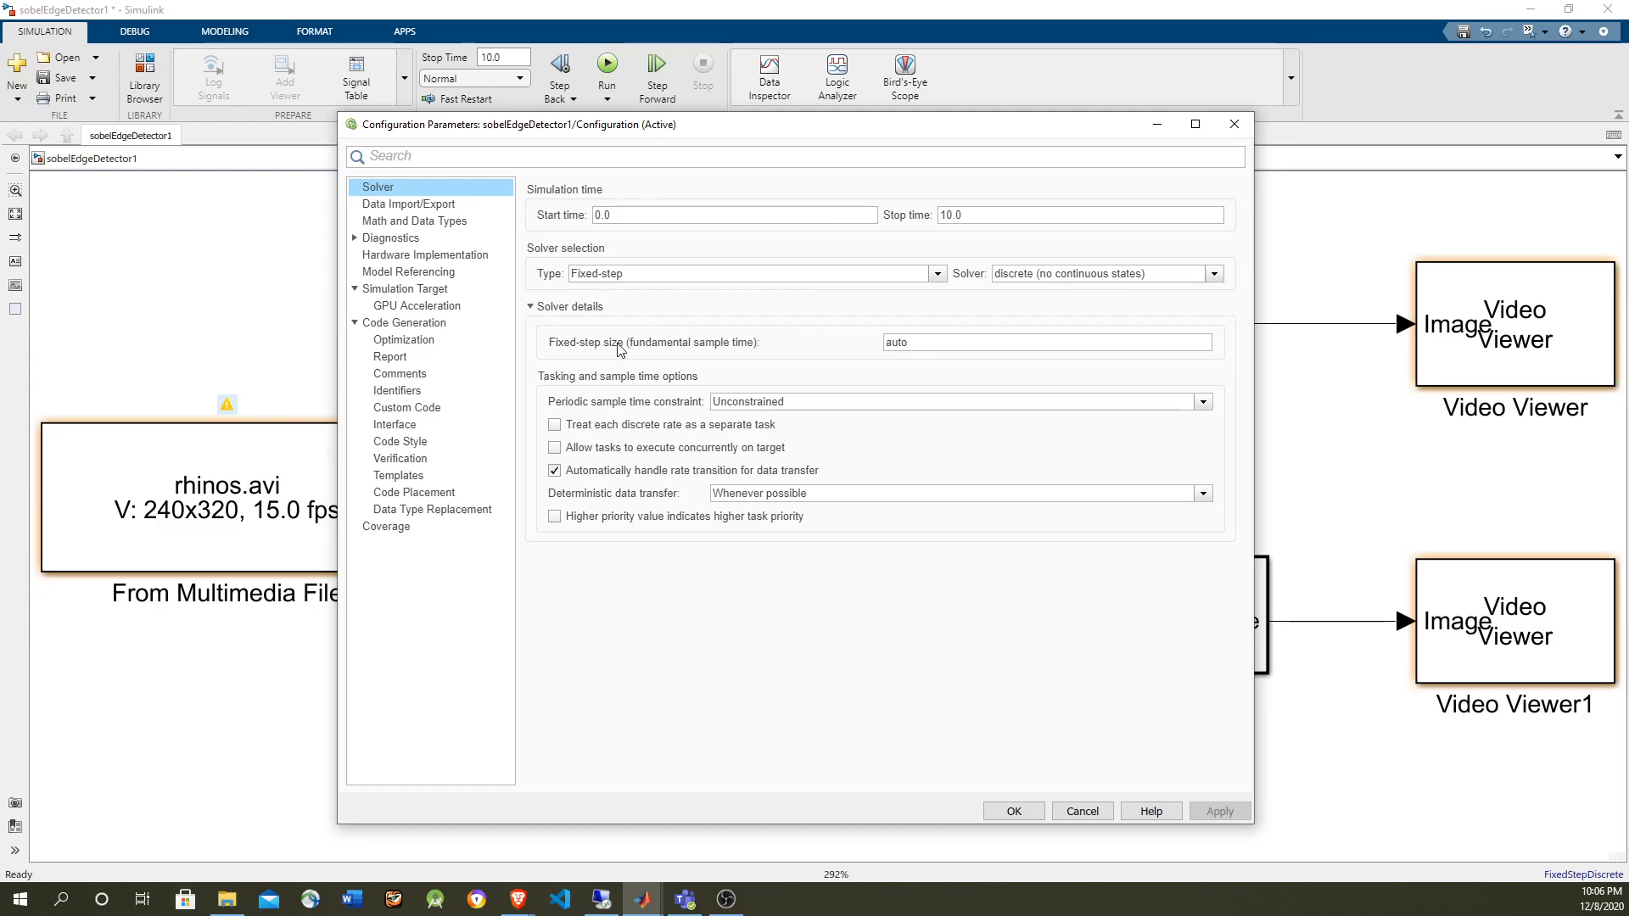
Step: Close Configuration Parameters and start the simulation with Ctrl+T so sobelEdgeDetect compiles
left_click(1242, 131)
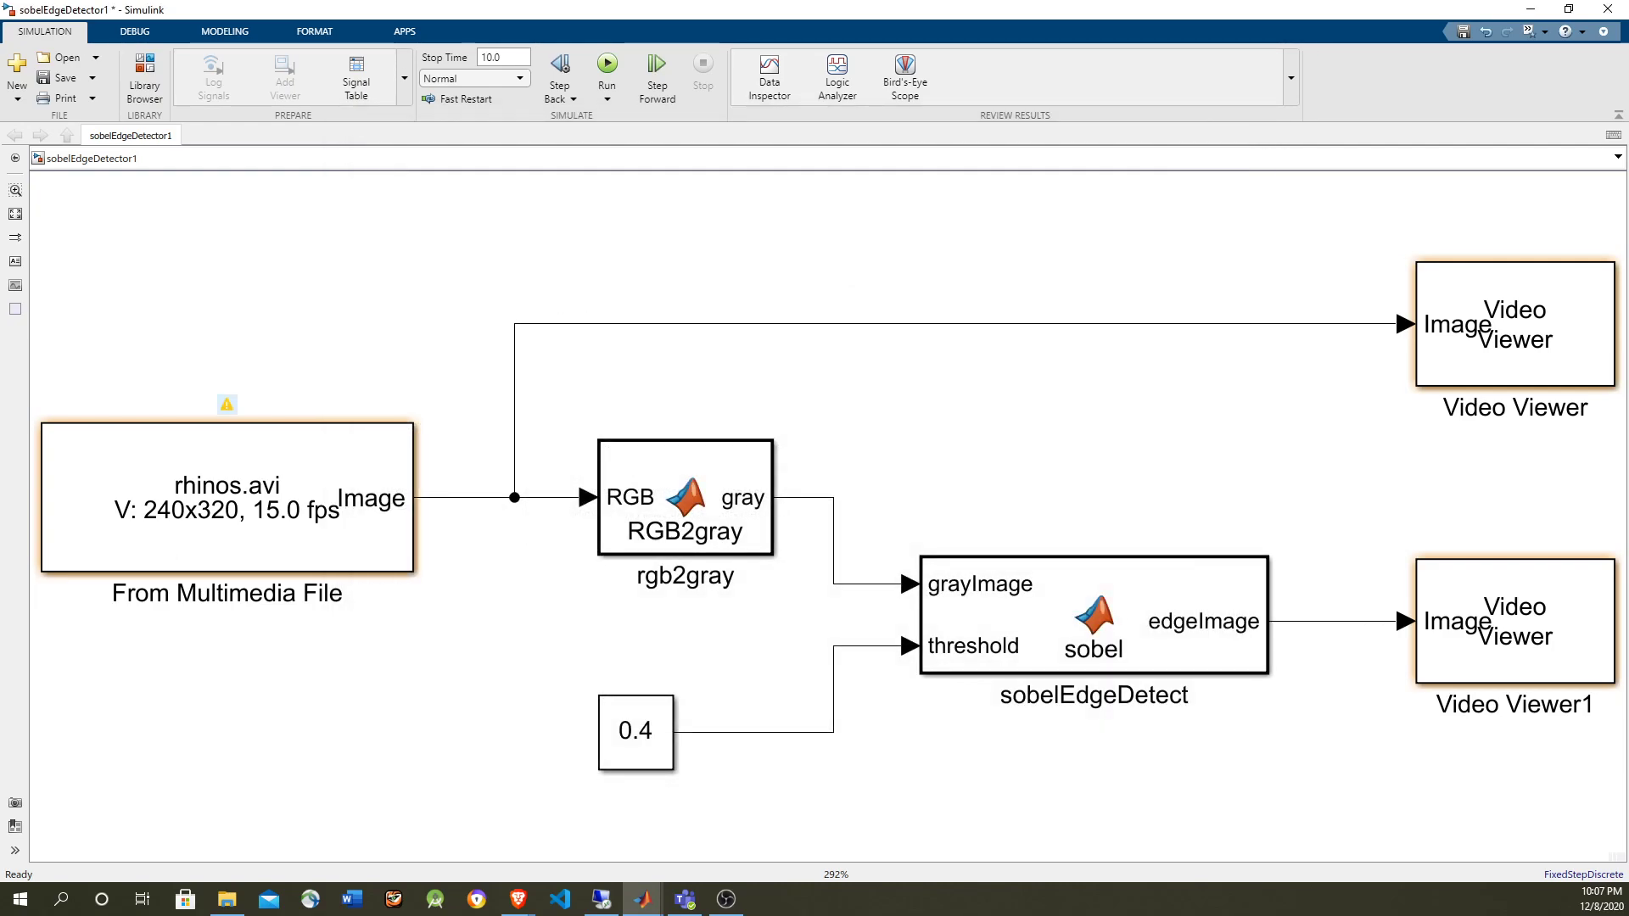
key("ctrl+t")
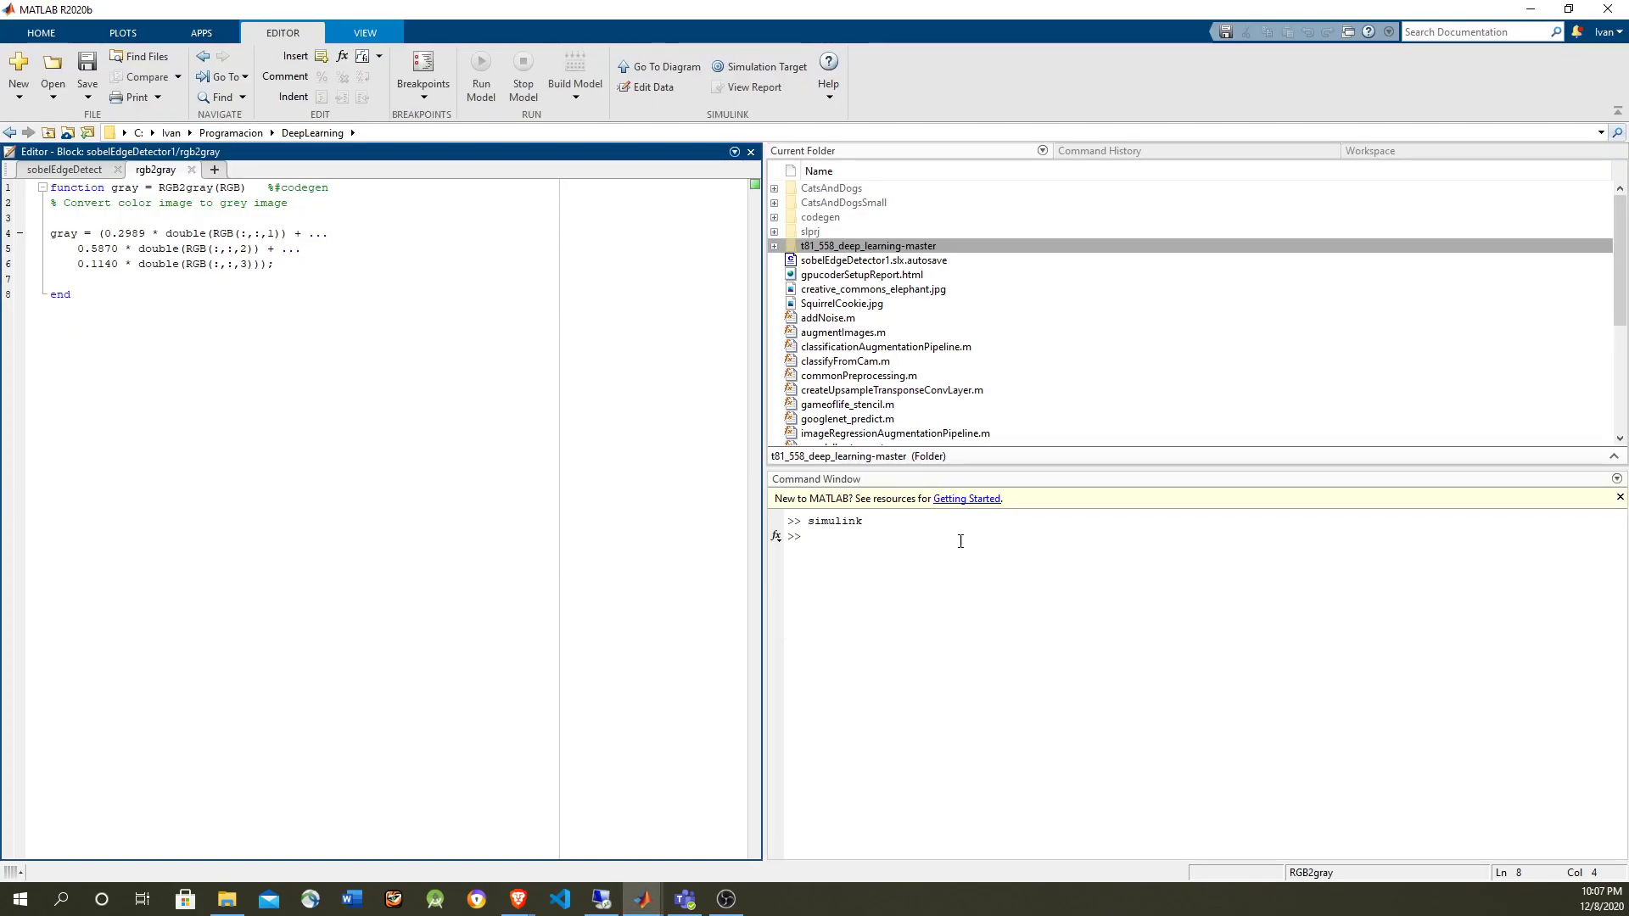
Step: Expand slprj > _sfprj > sobelEdgeDetector1 > _self > sfun > src to reveal the generated source files
left_click(816, 230)
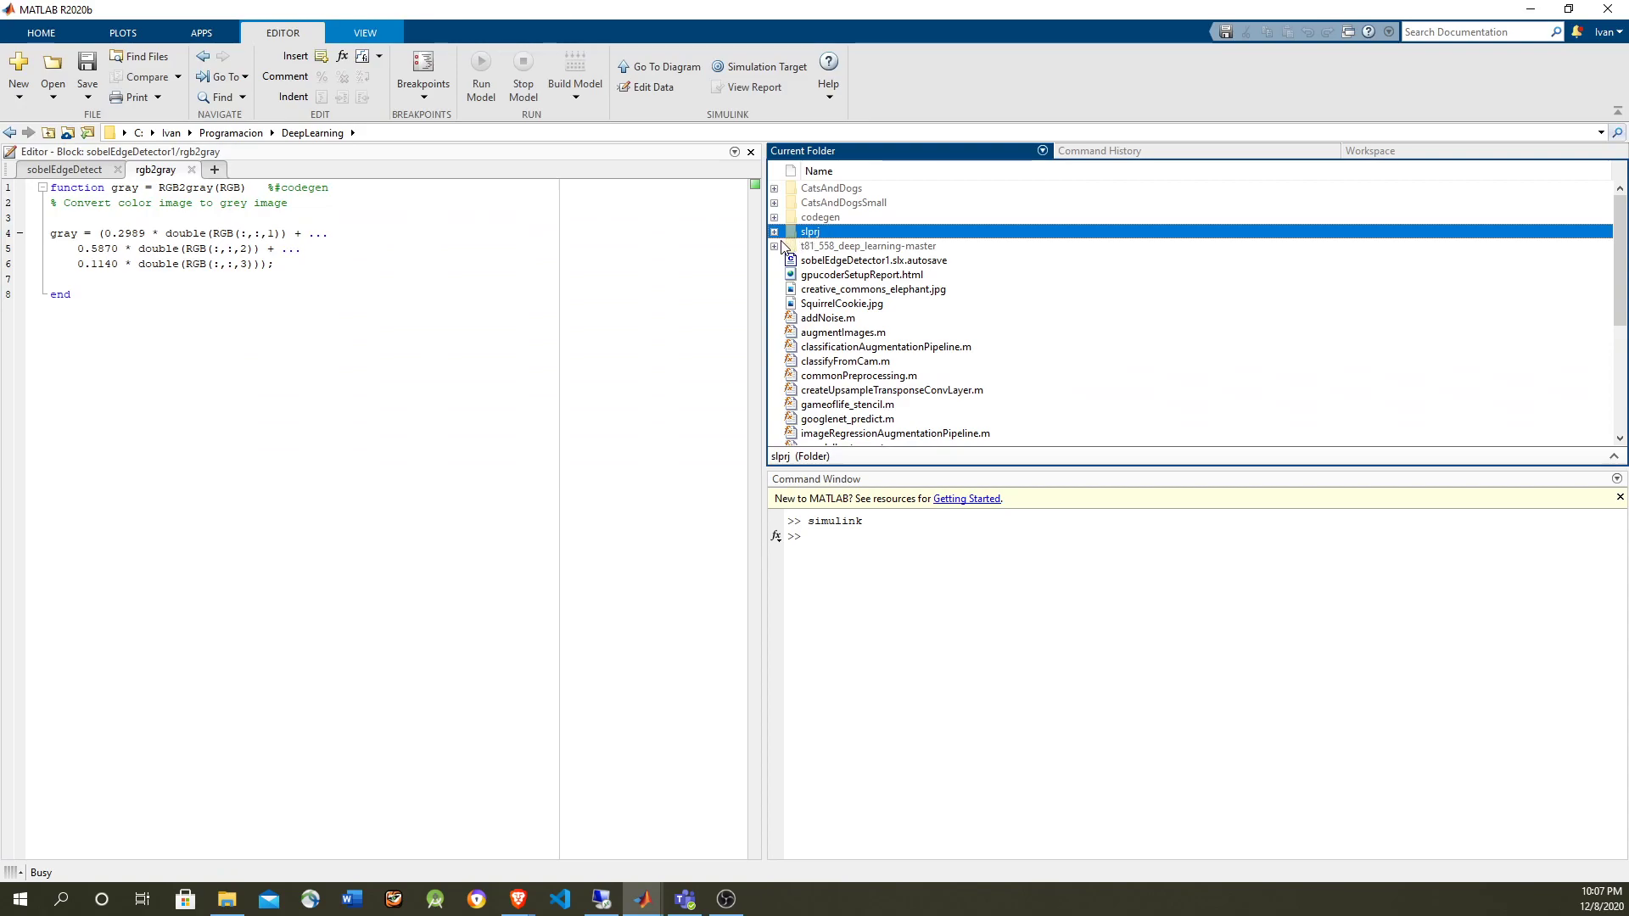
left_click(774, 231)
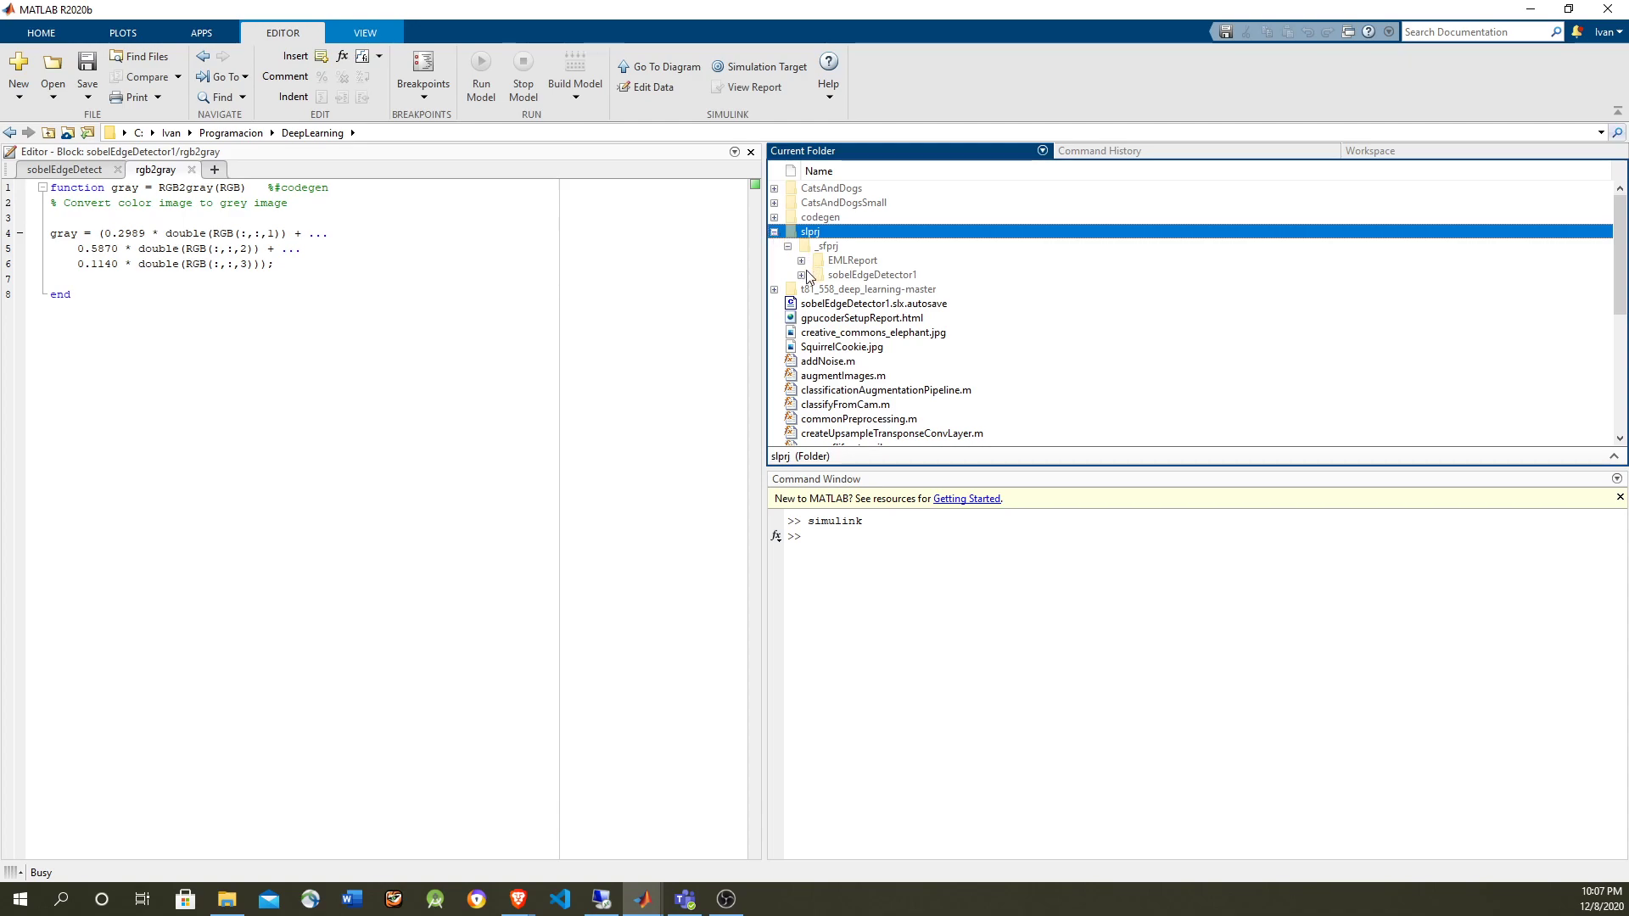
left_click(802, 275)
left_click(816, 290)
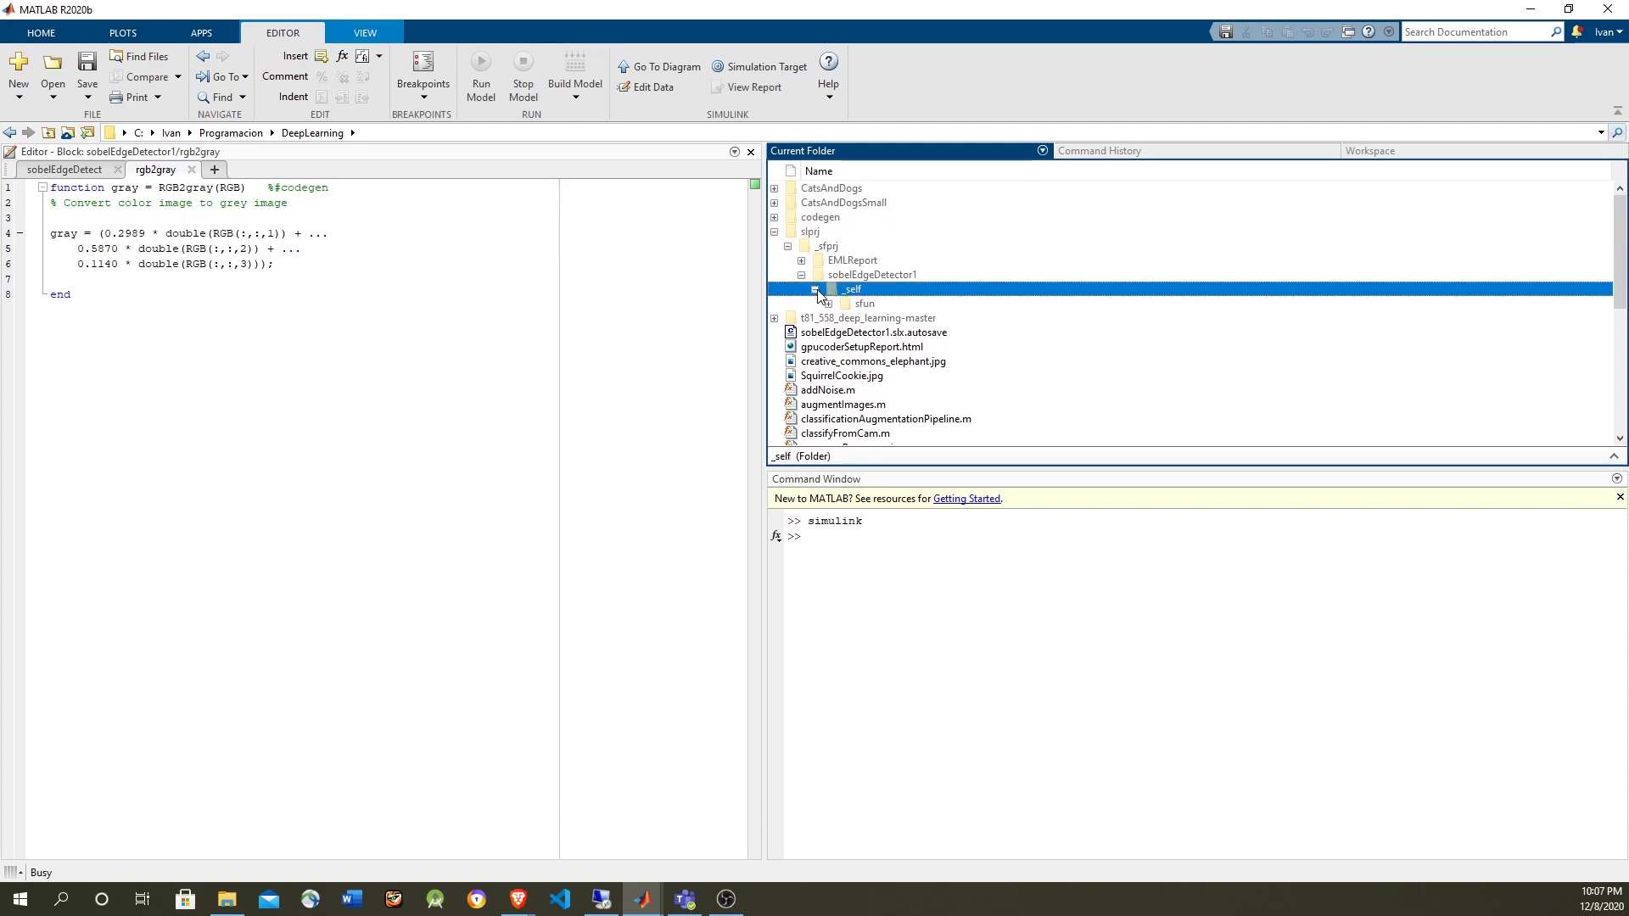
left_click(829, 304)
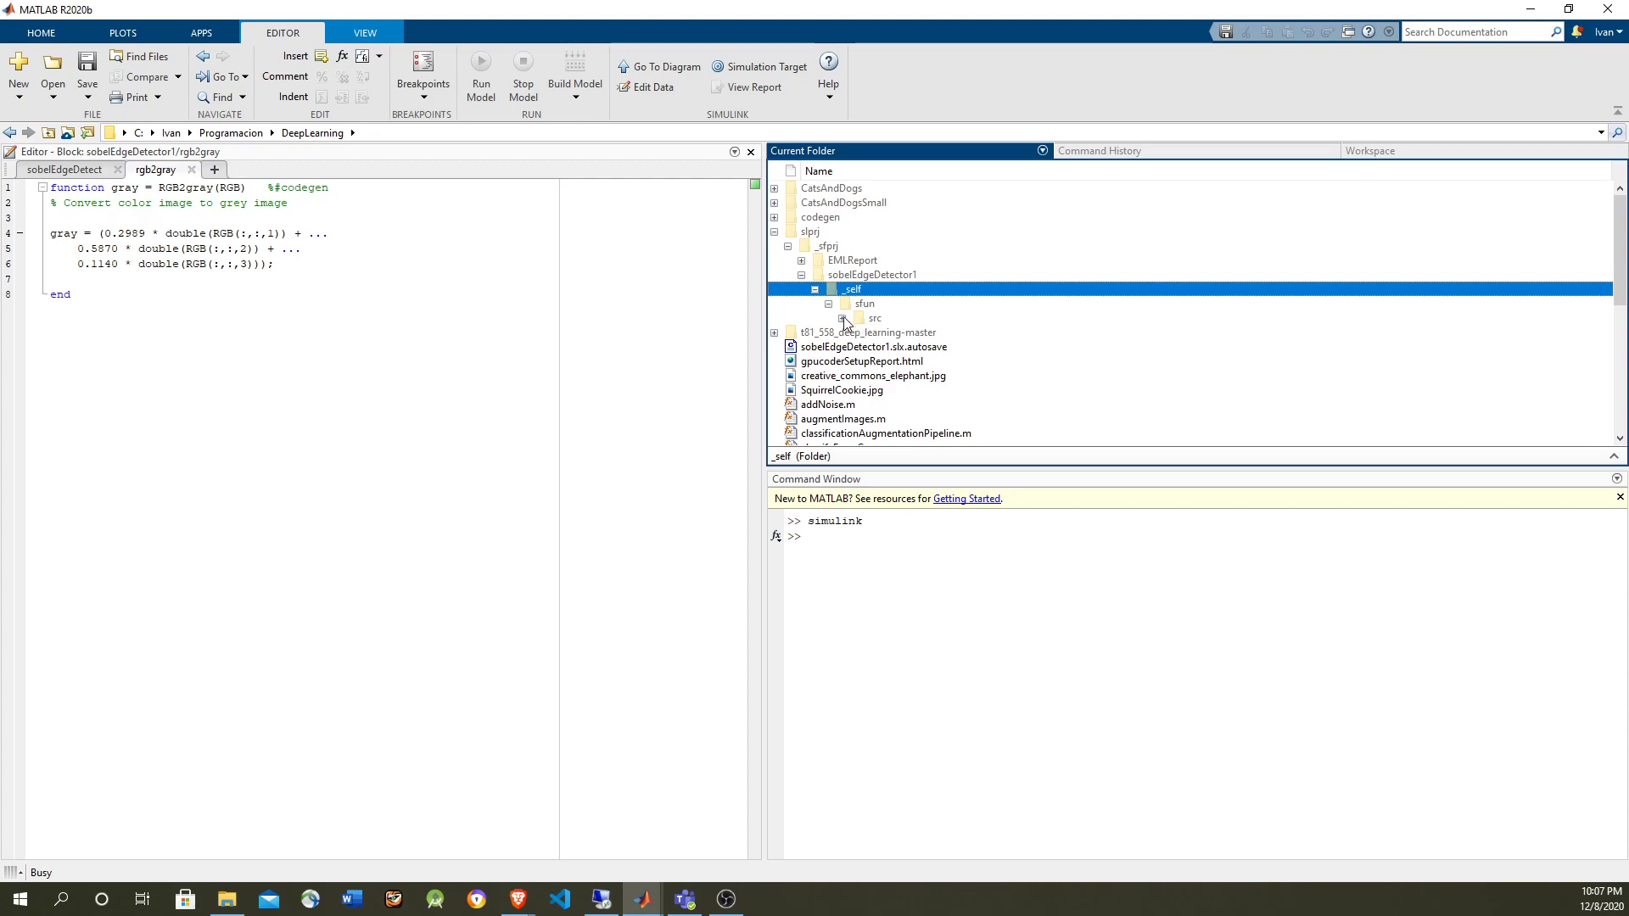
left_click(843, 318)
scroll(927, 330, "down", 2)
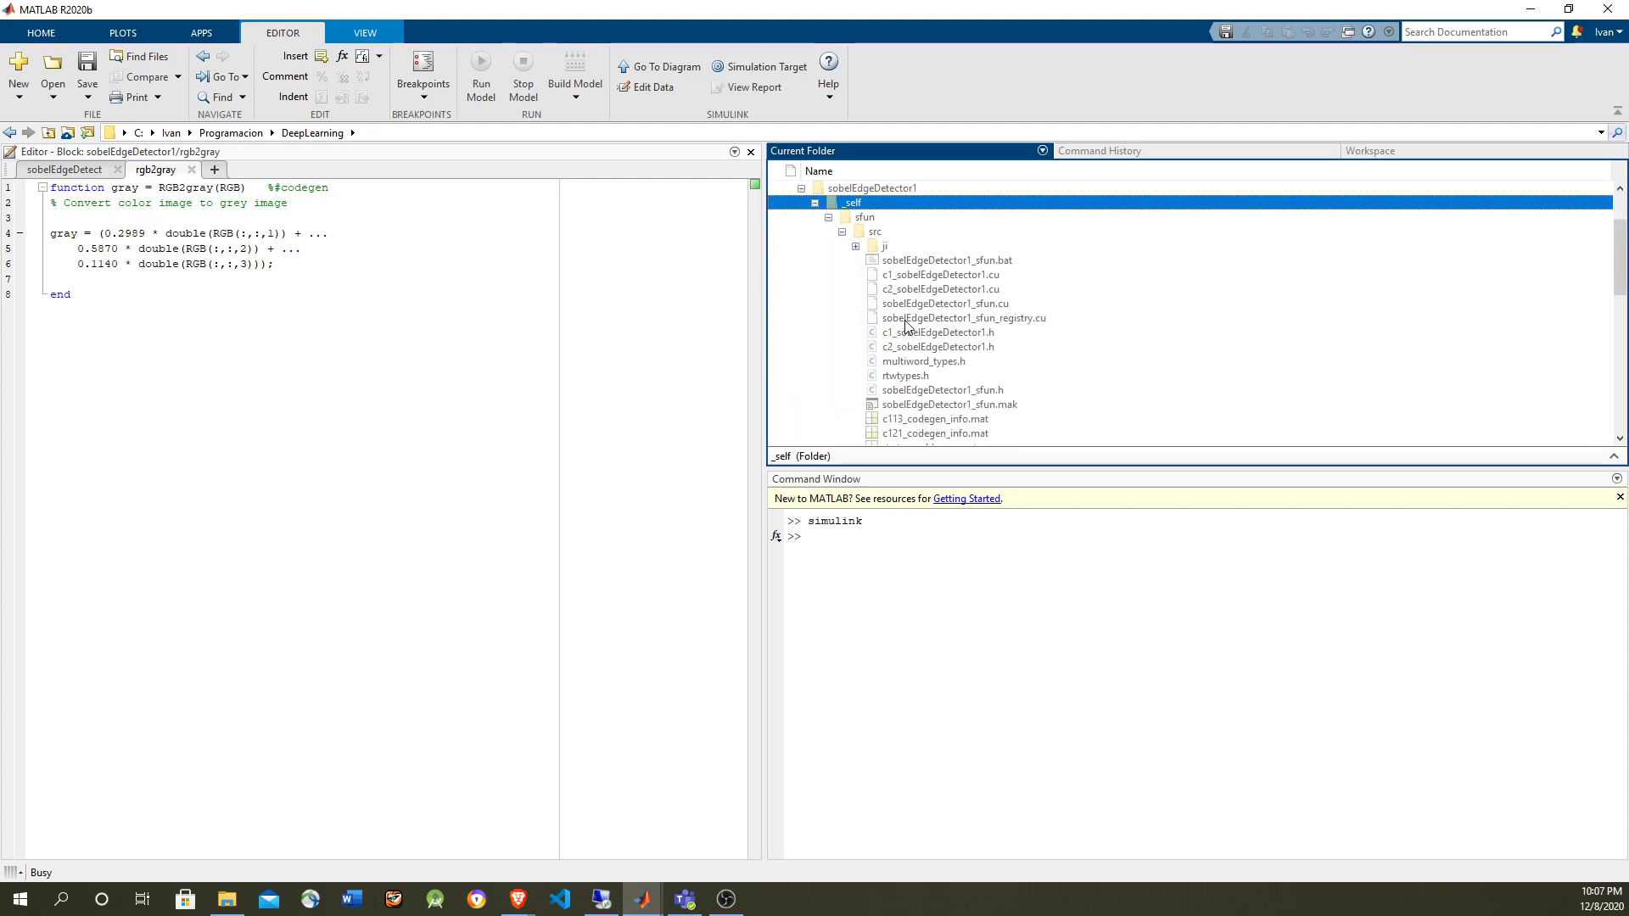
double_click(949, 279)
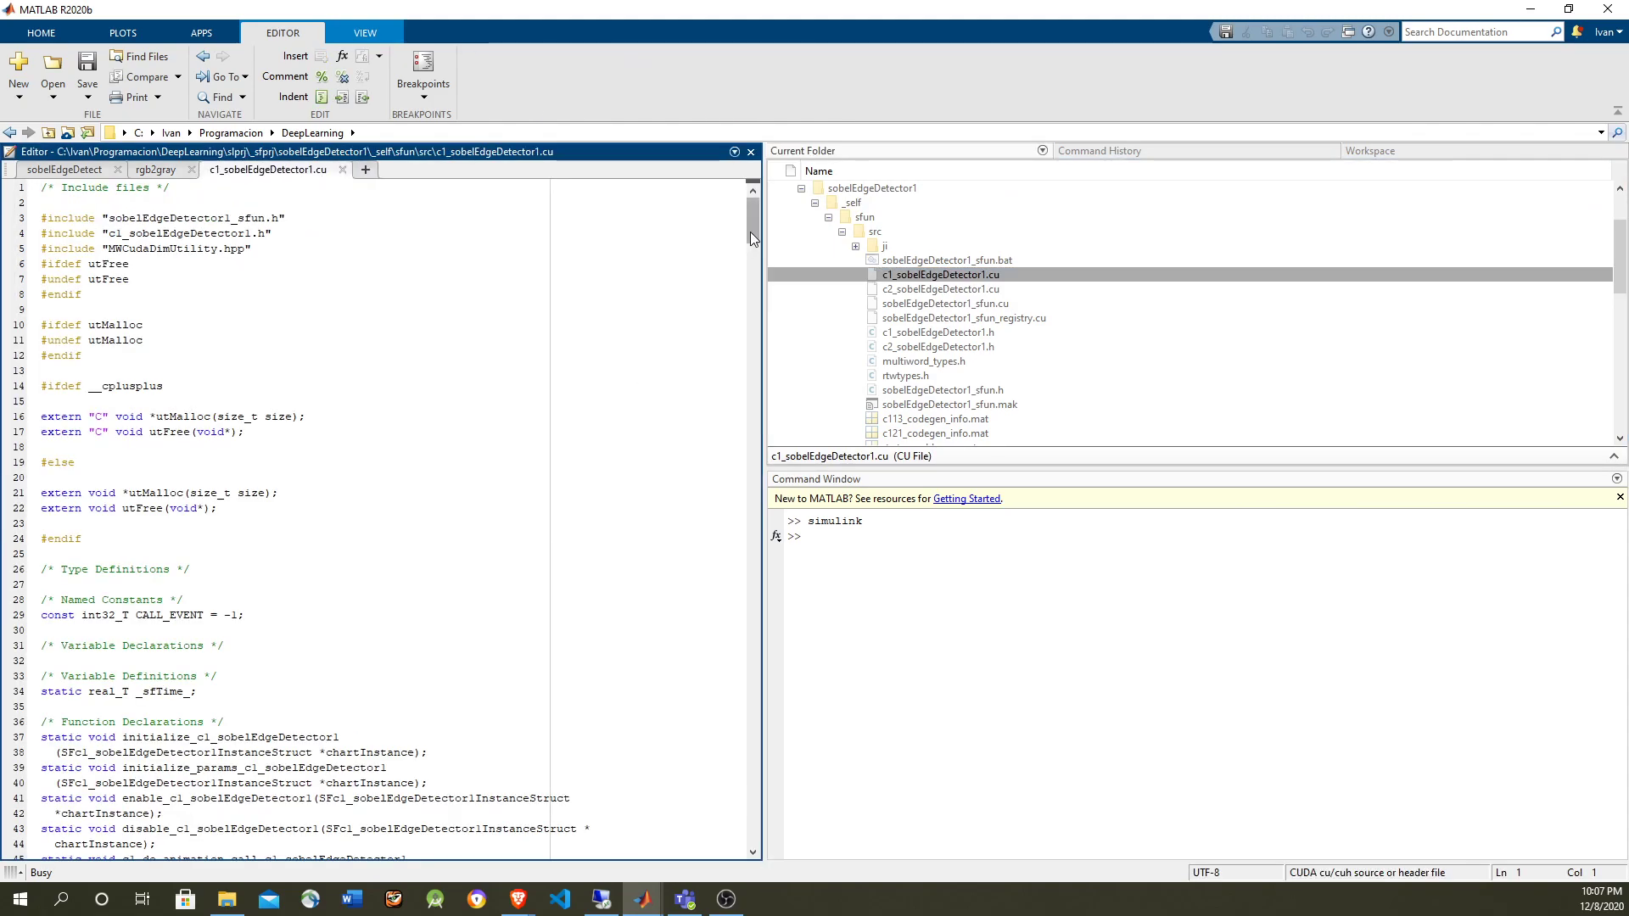
left_click_drag(750, 232, 728, 778)
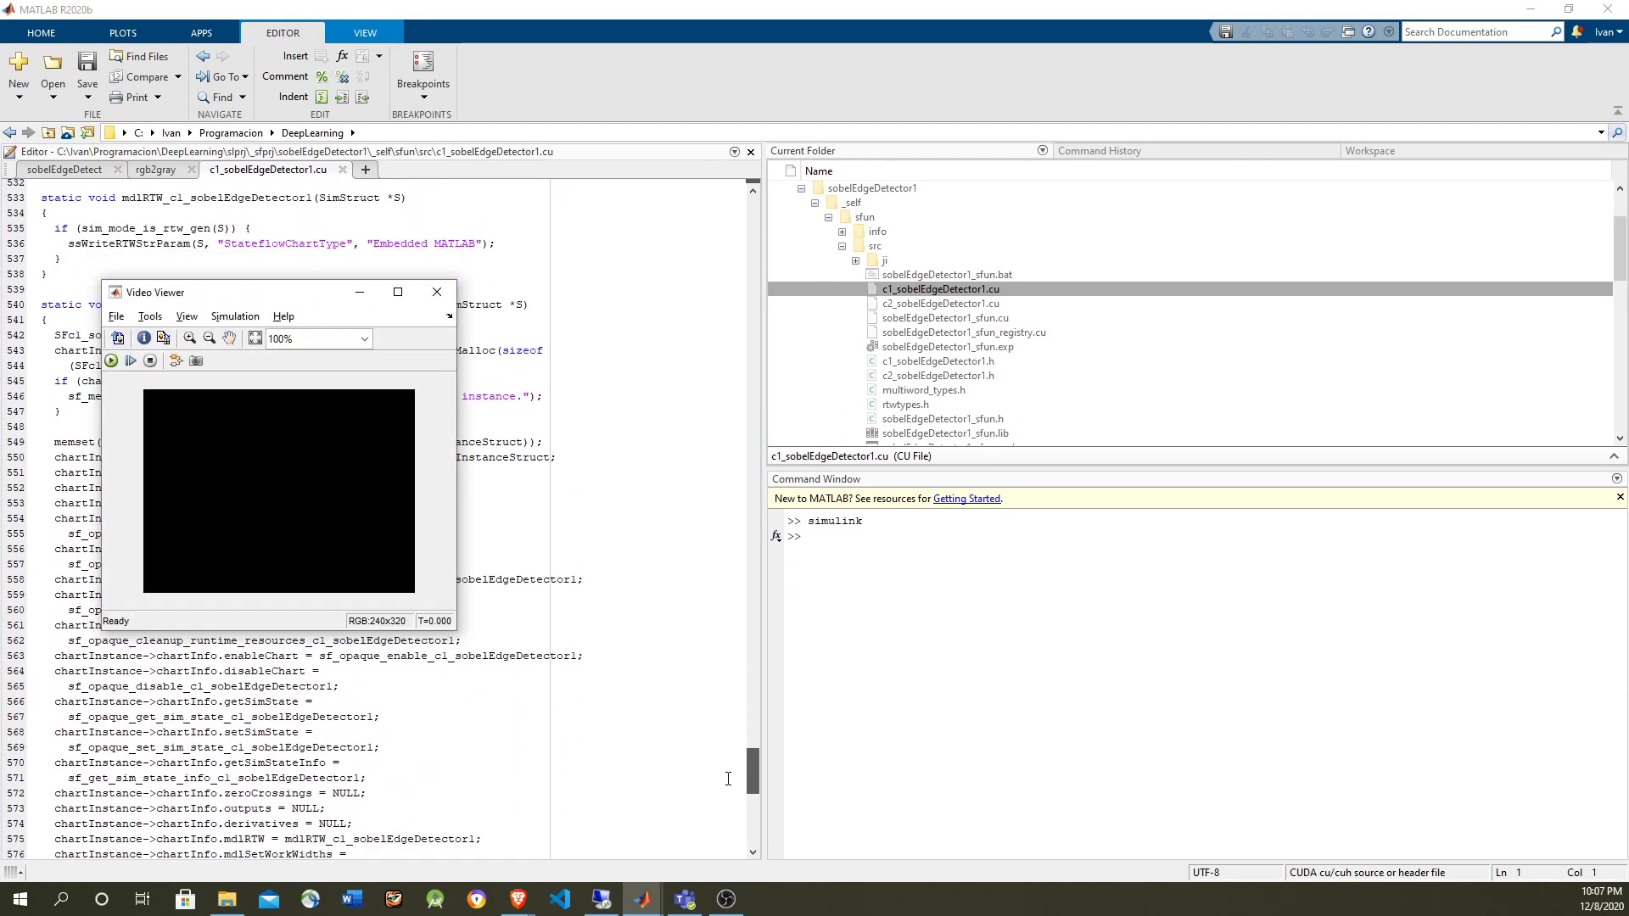
left_click(599, 715)
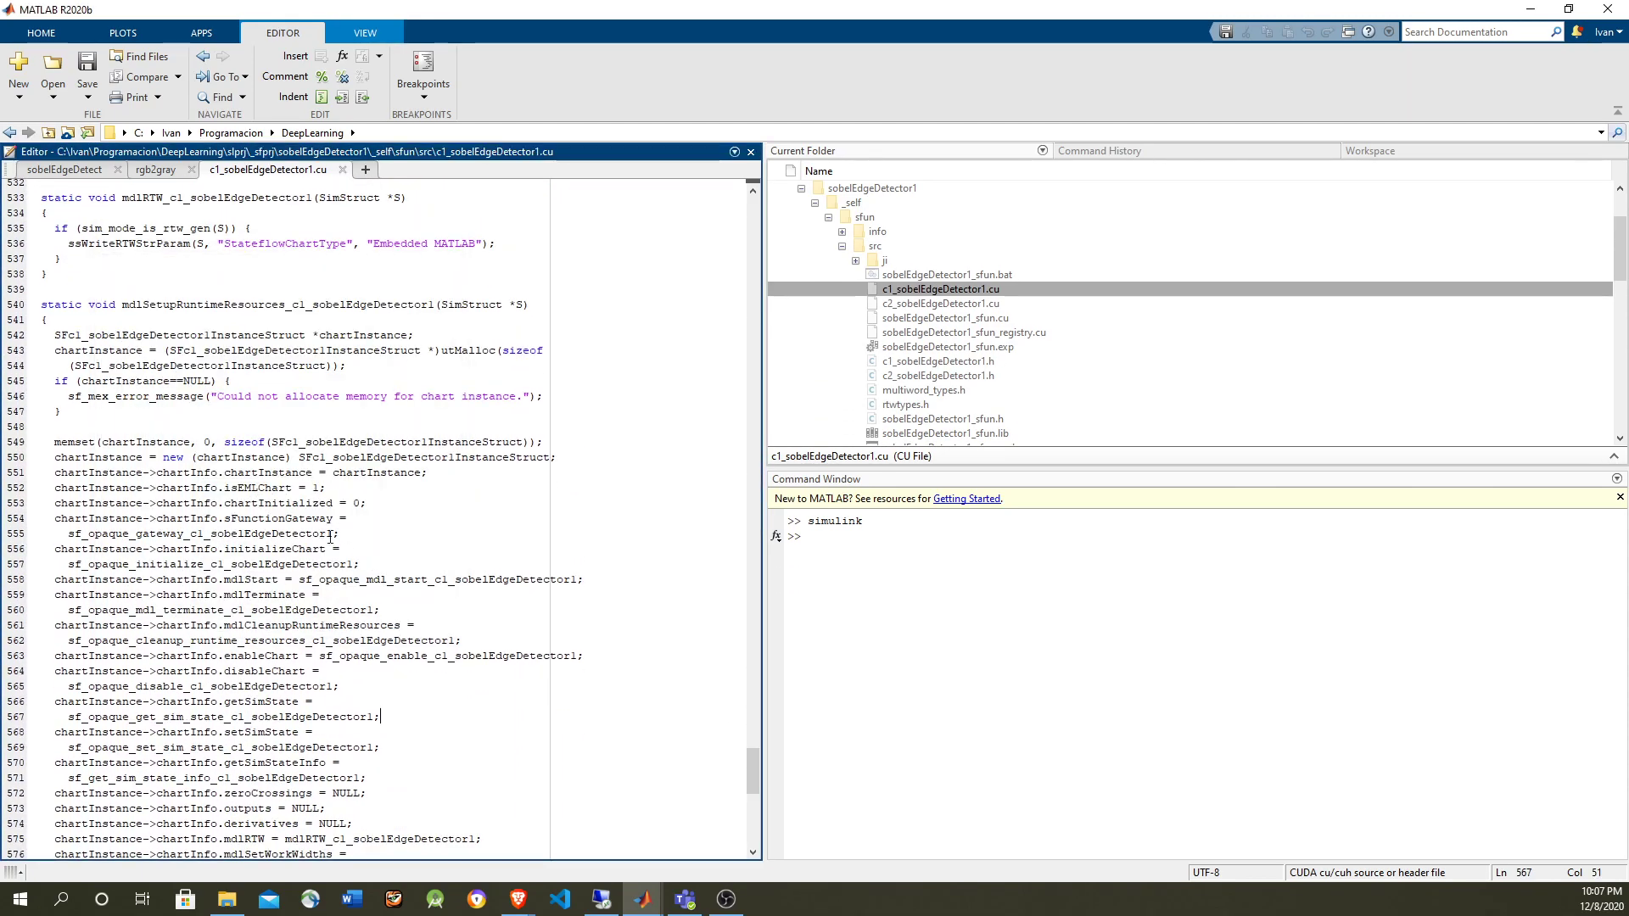
scroll(330, 530, "up", 7)
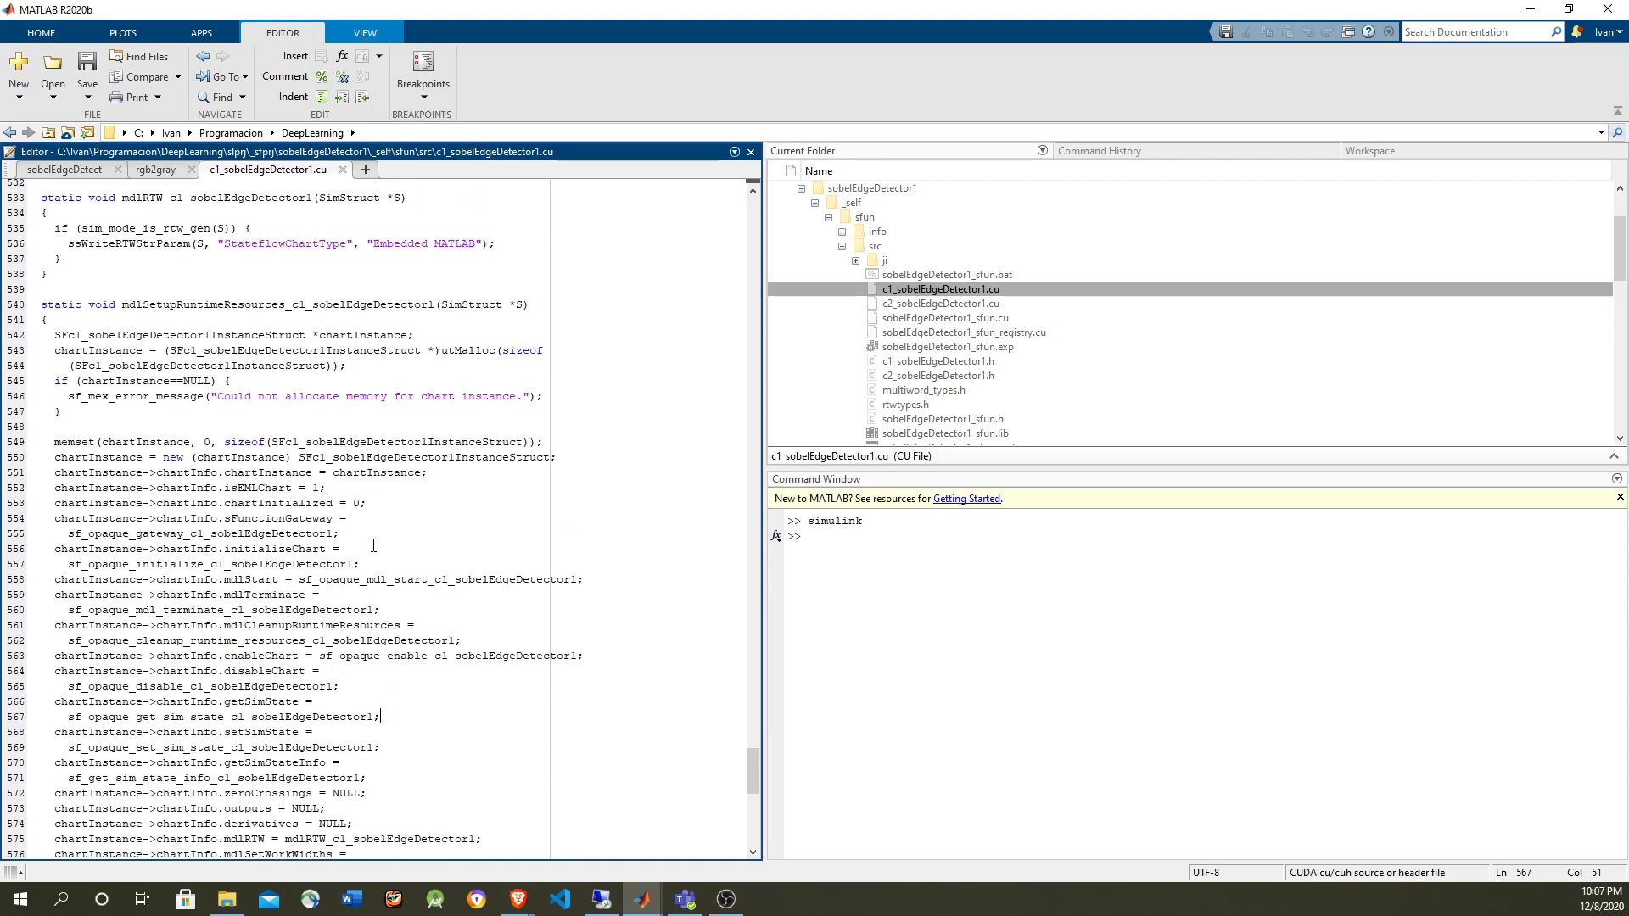
scroll(373, 546, "up", 4)
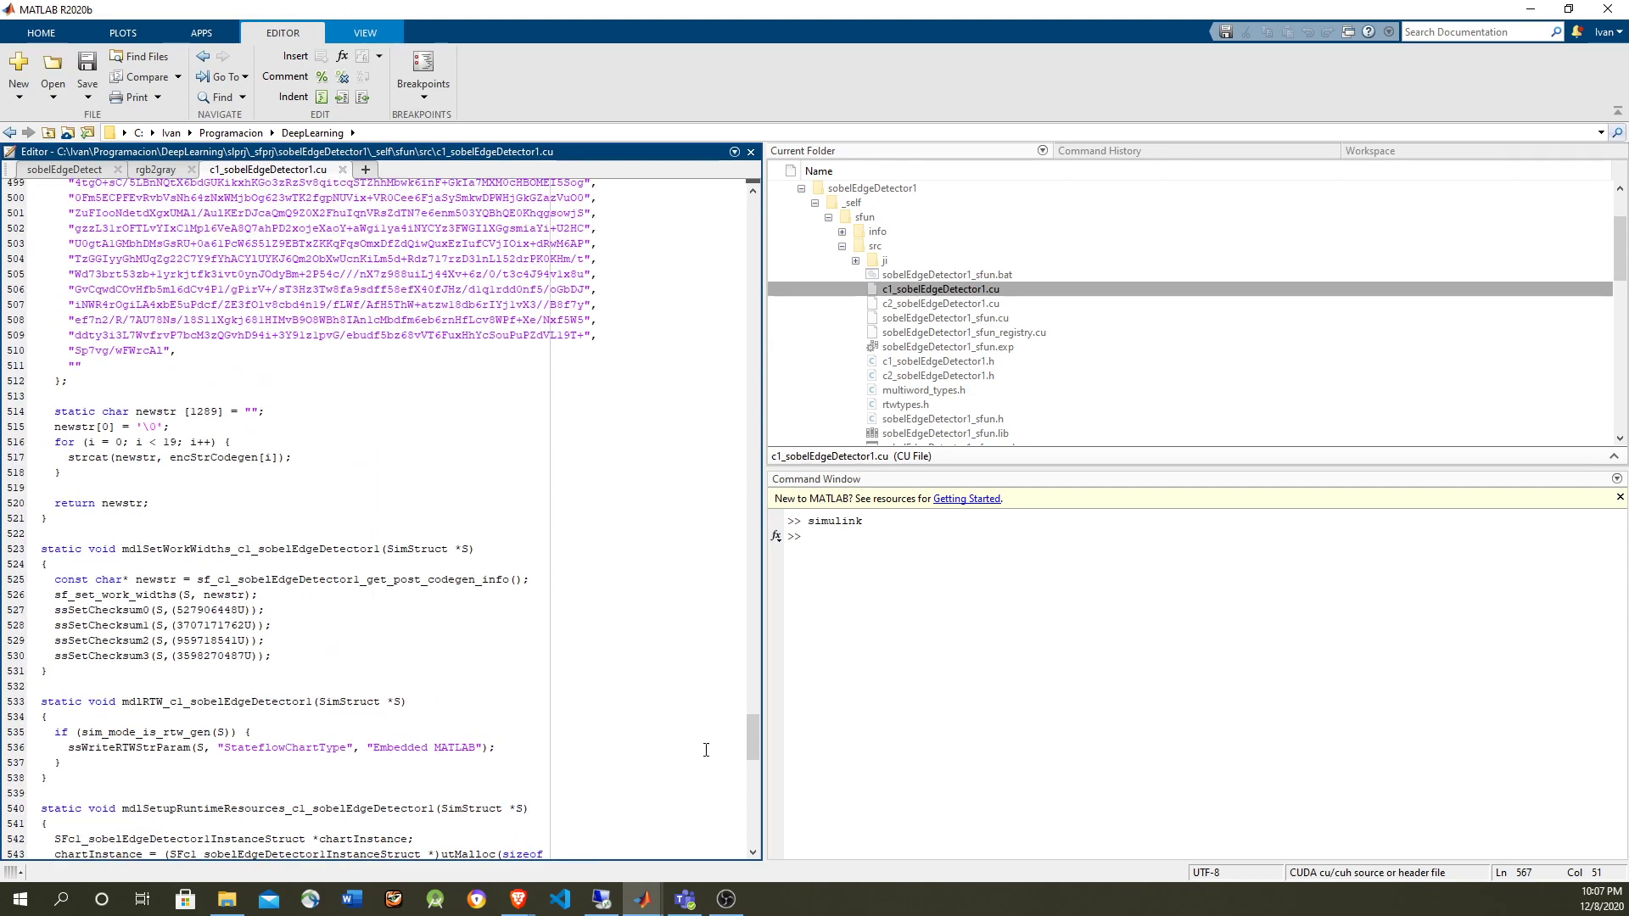
left_click_drag(750, 743, 750, 226)
left_click(343, 169)
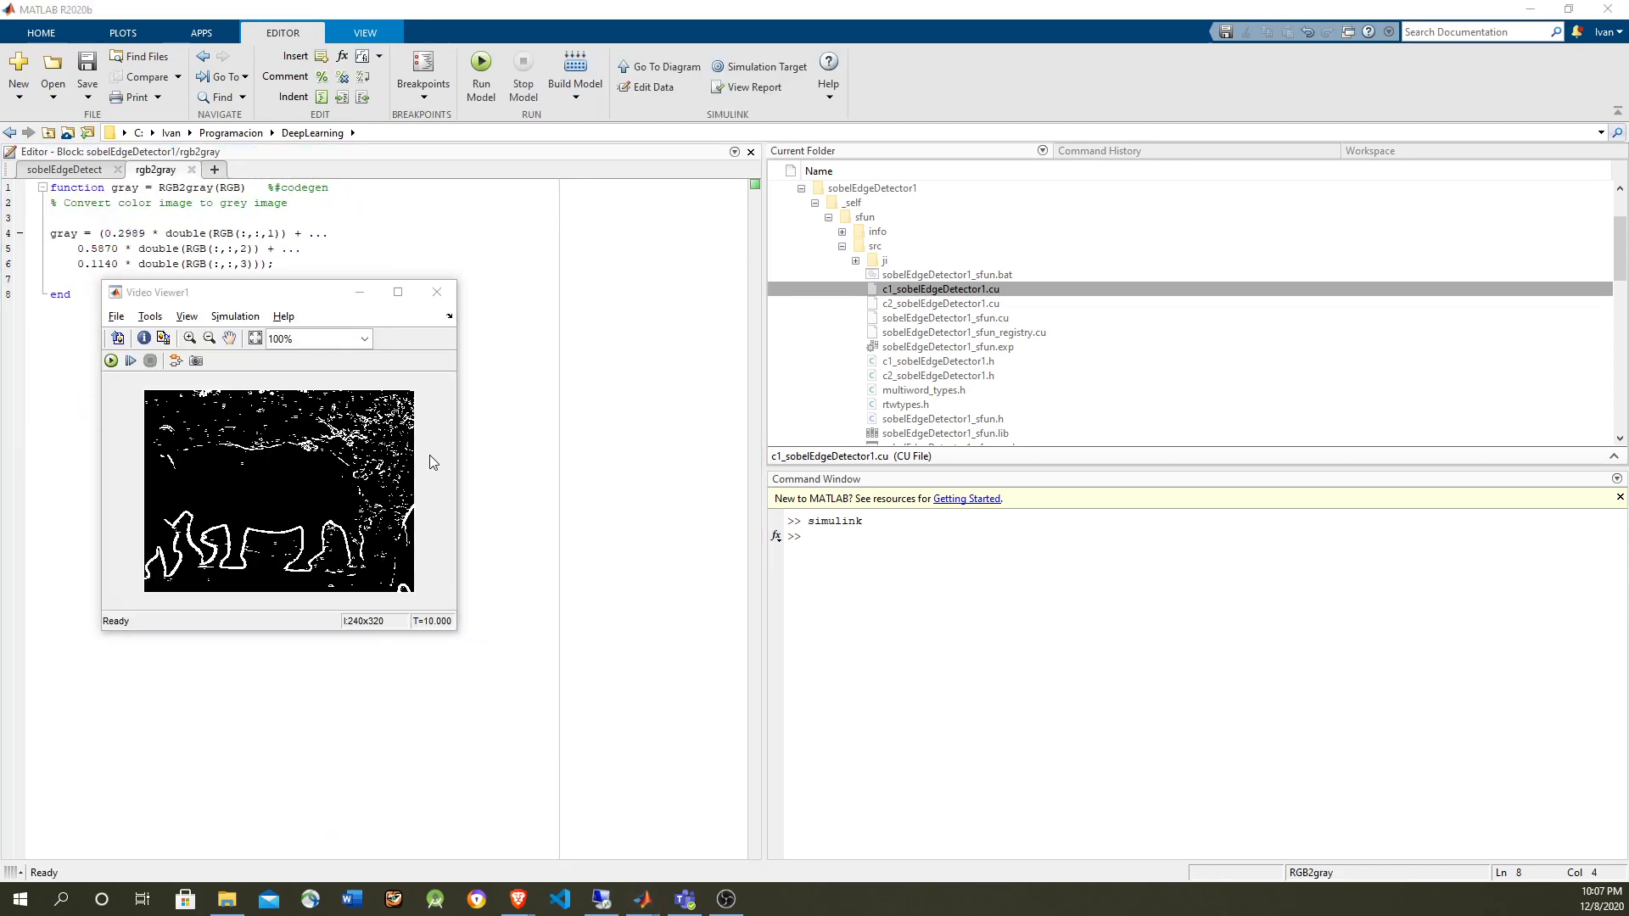
Step: Place the original rhino video and edge-image viewers side by side, then close both and return to MATLAB
left_click_drag(305, 302, 772, 290)
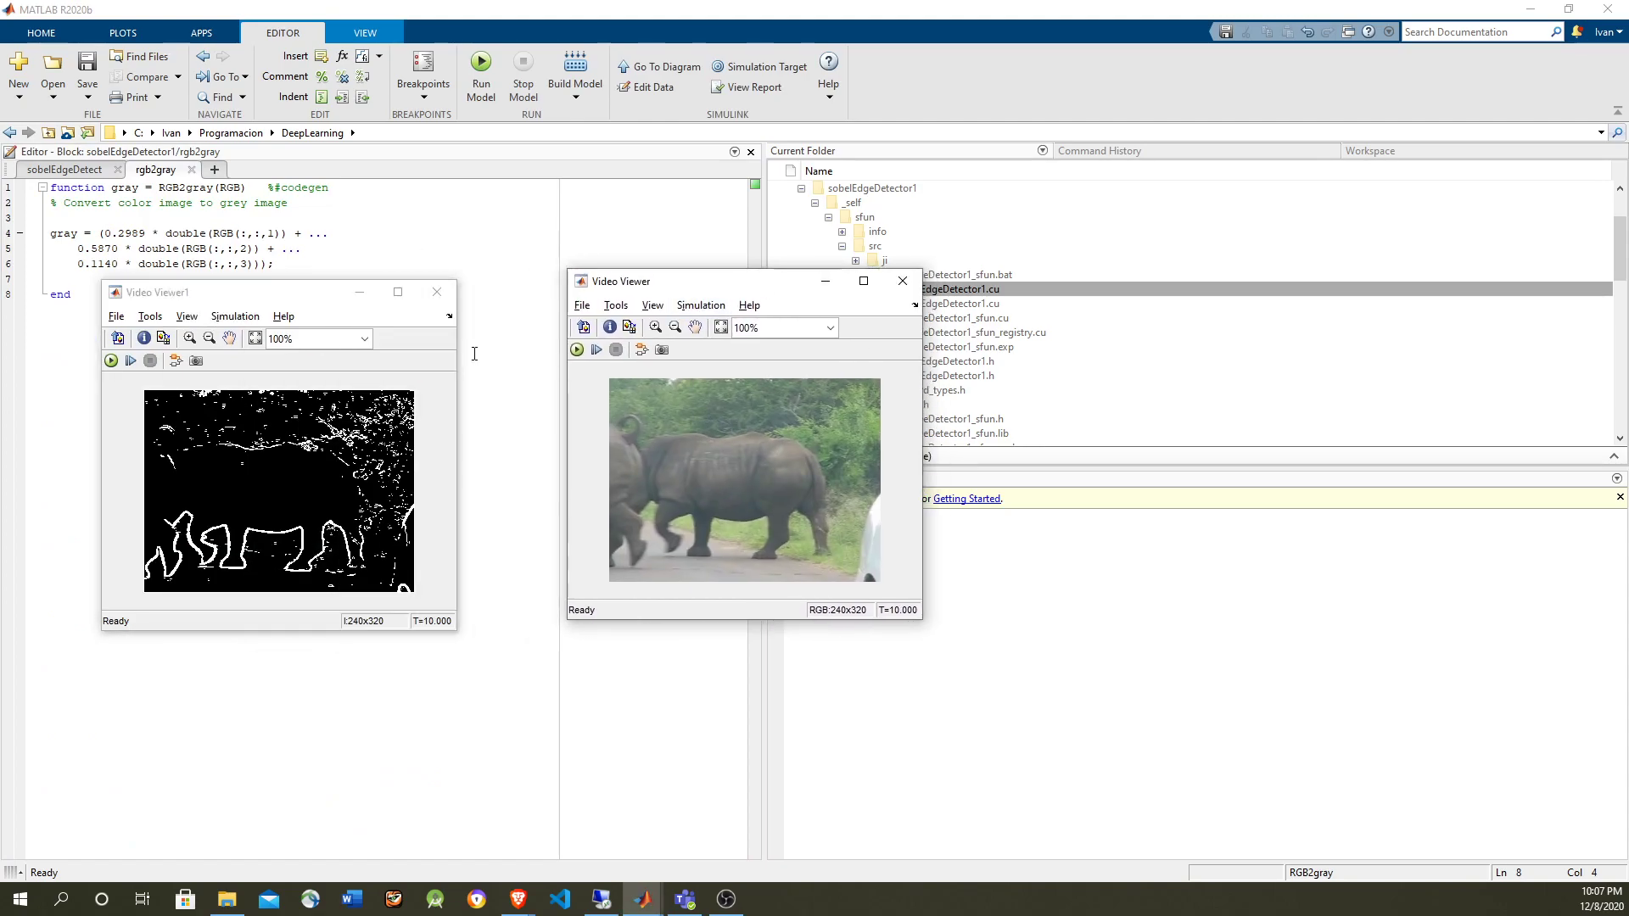
left_click_drag(283, 298, 1250, 289)
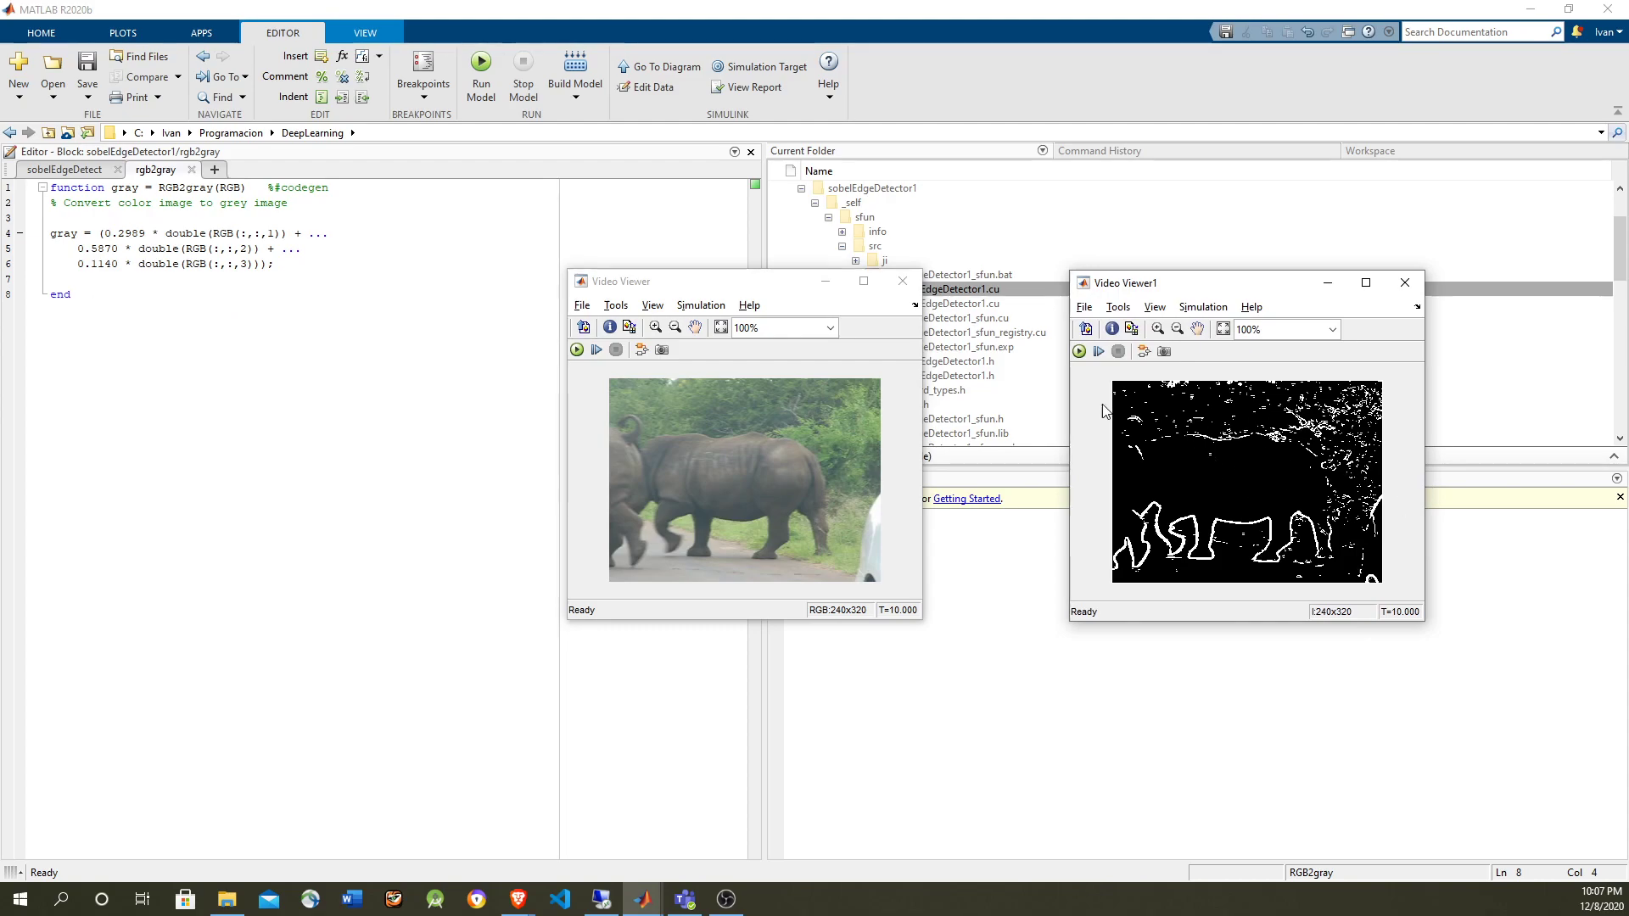
left_click(898, 283)
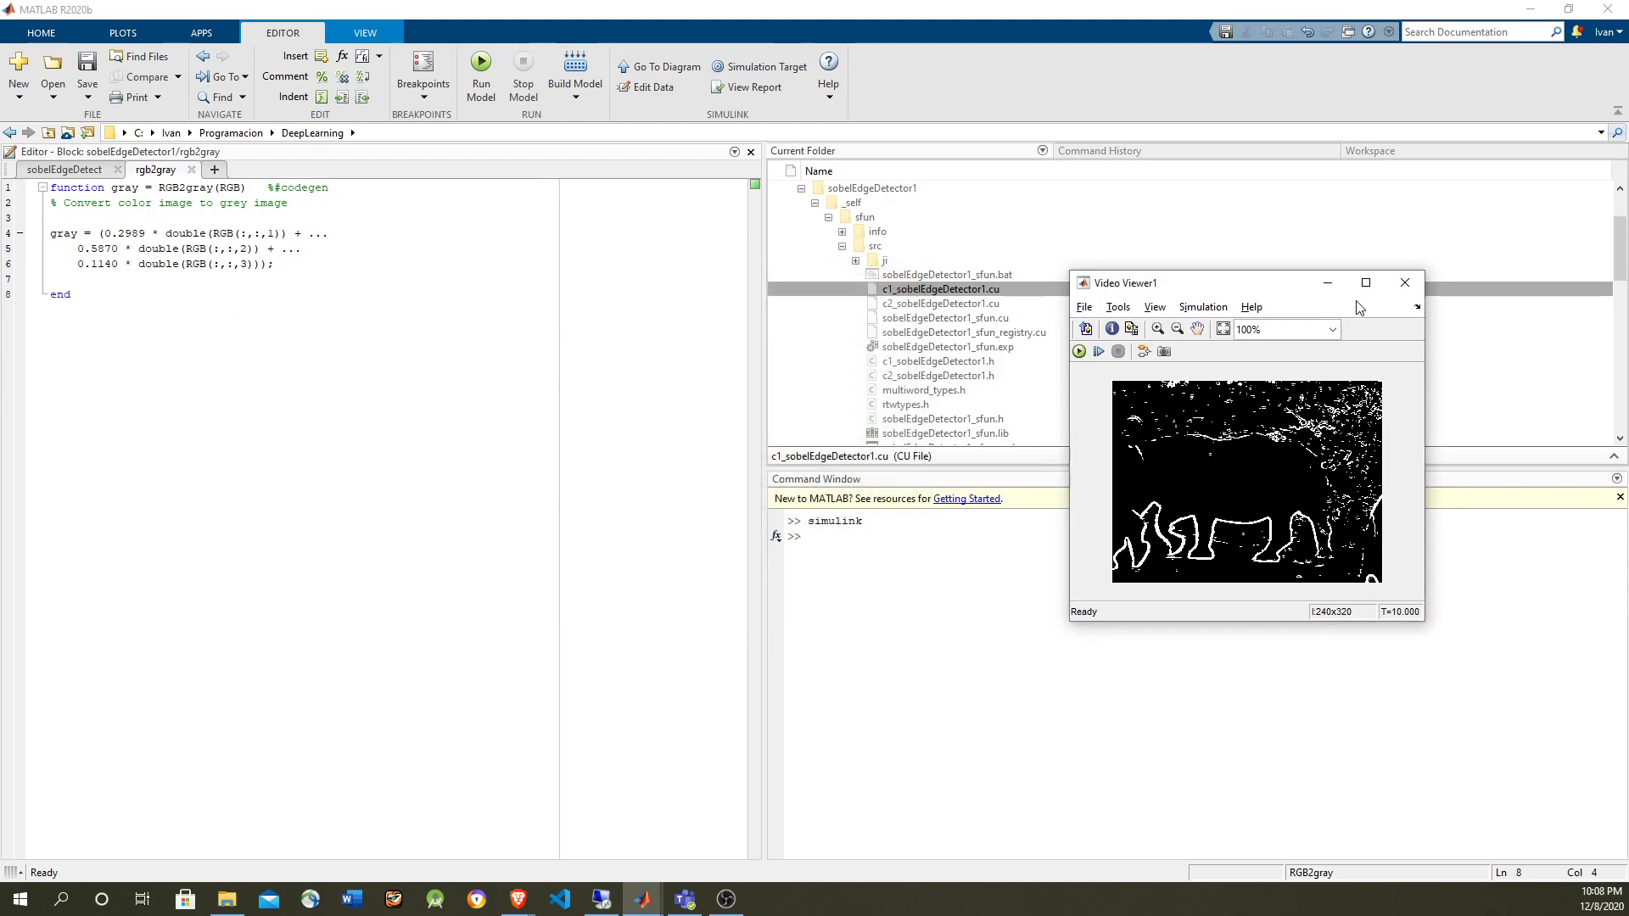
left_click(1404, 285)
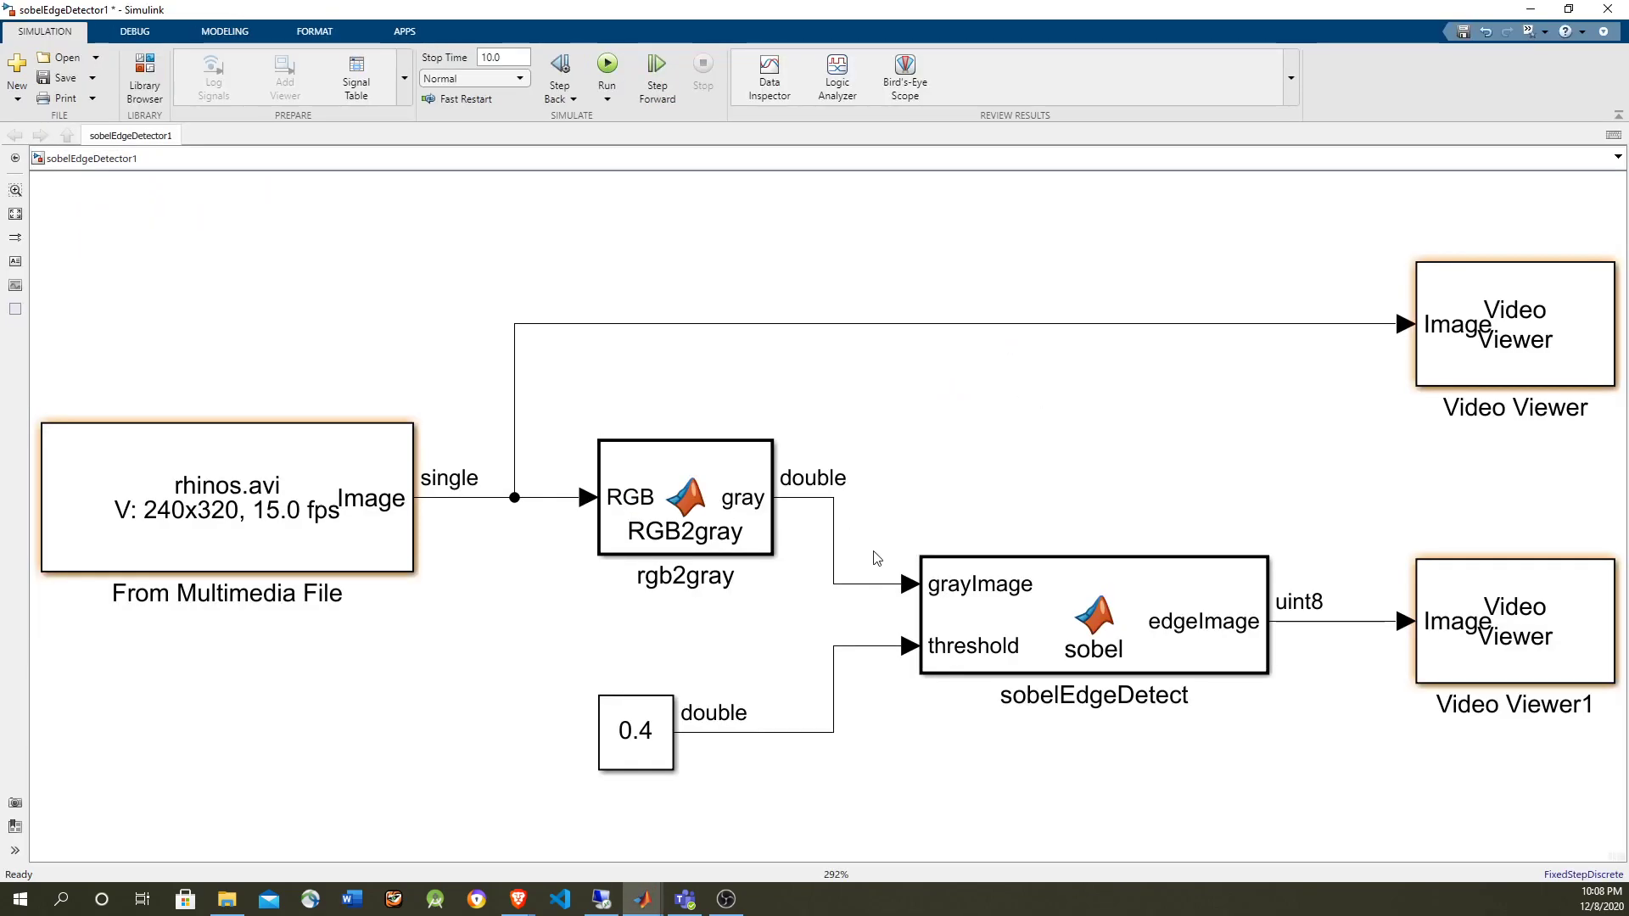
key("alt+Tab")
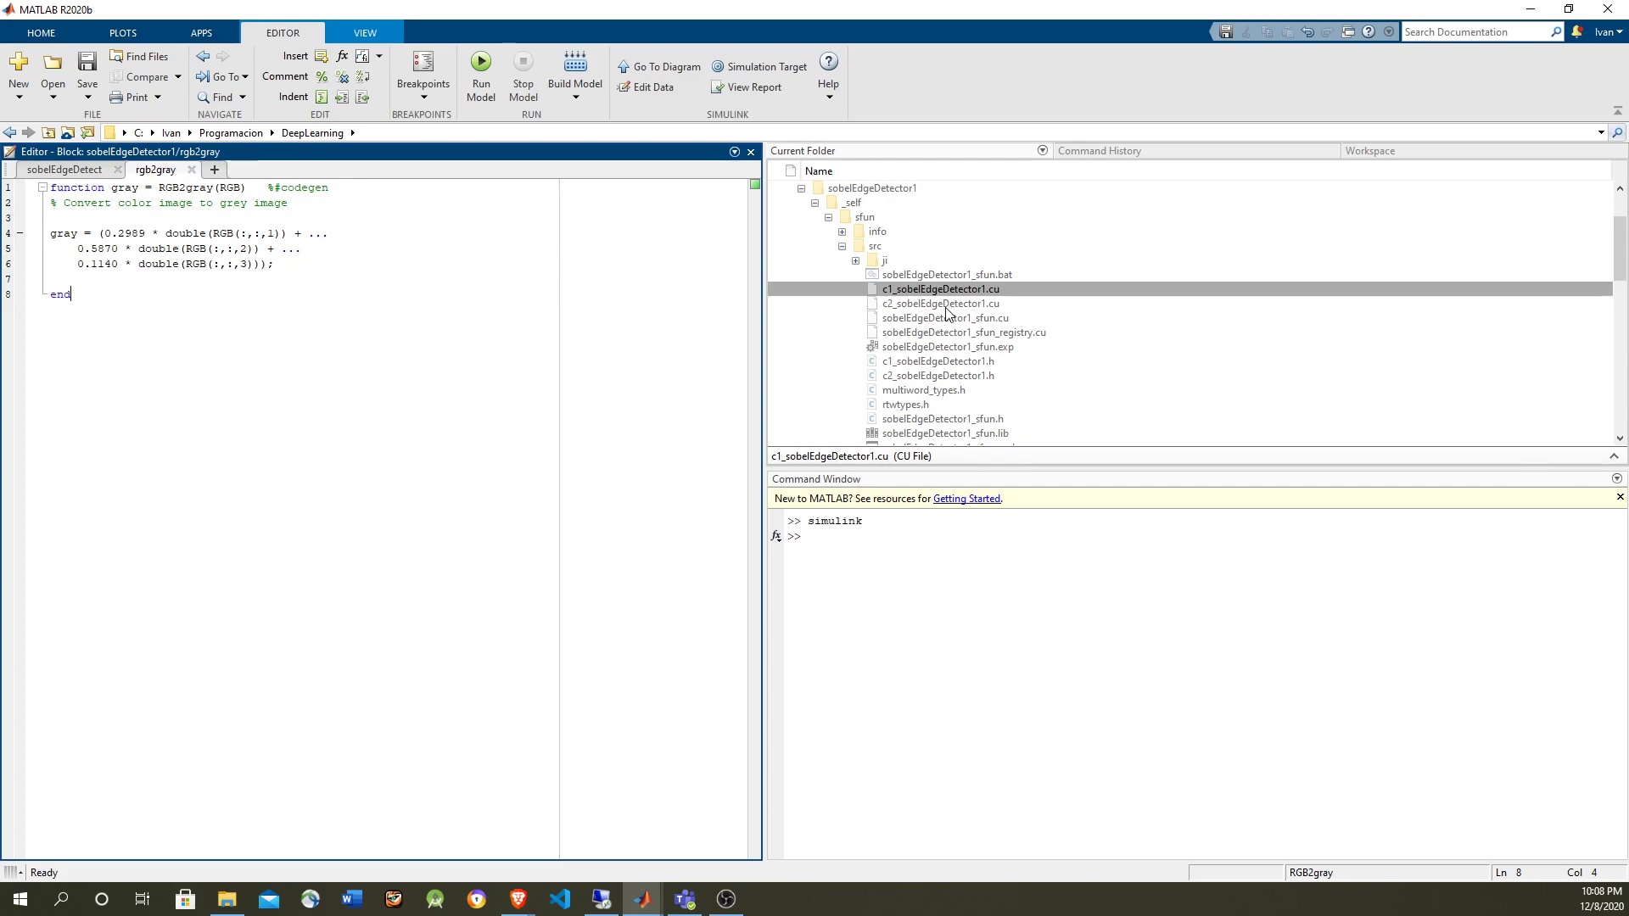
Step: Collapse the sobelEdgeDetector1 and slprj folders, select sobelEdgeDetector1_sfun.mexw64, and switch back to the Simulink model
left_click(801, 188)
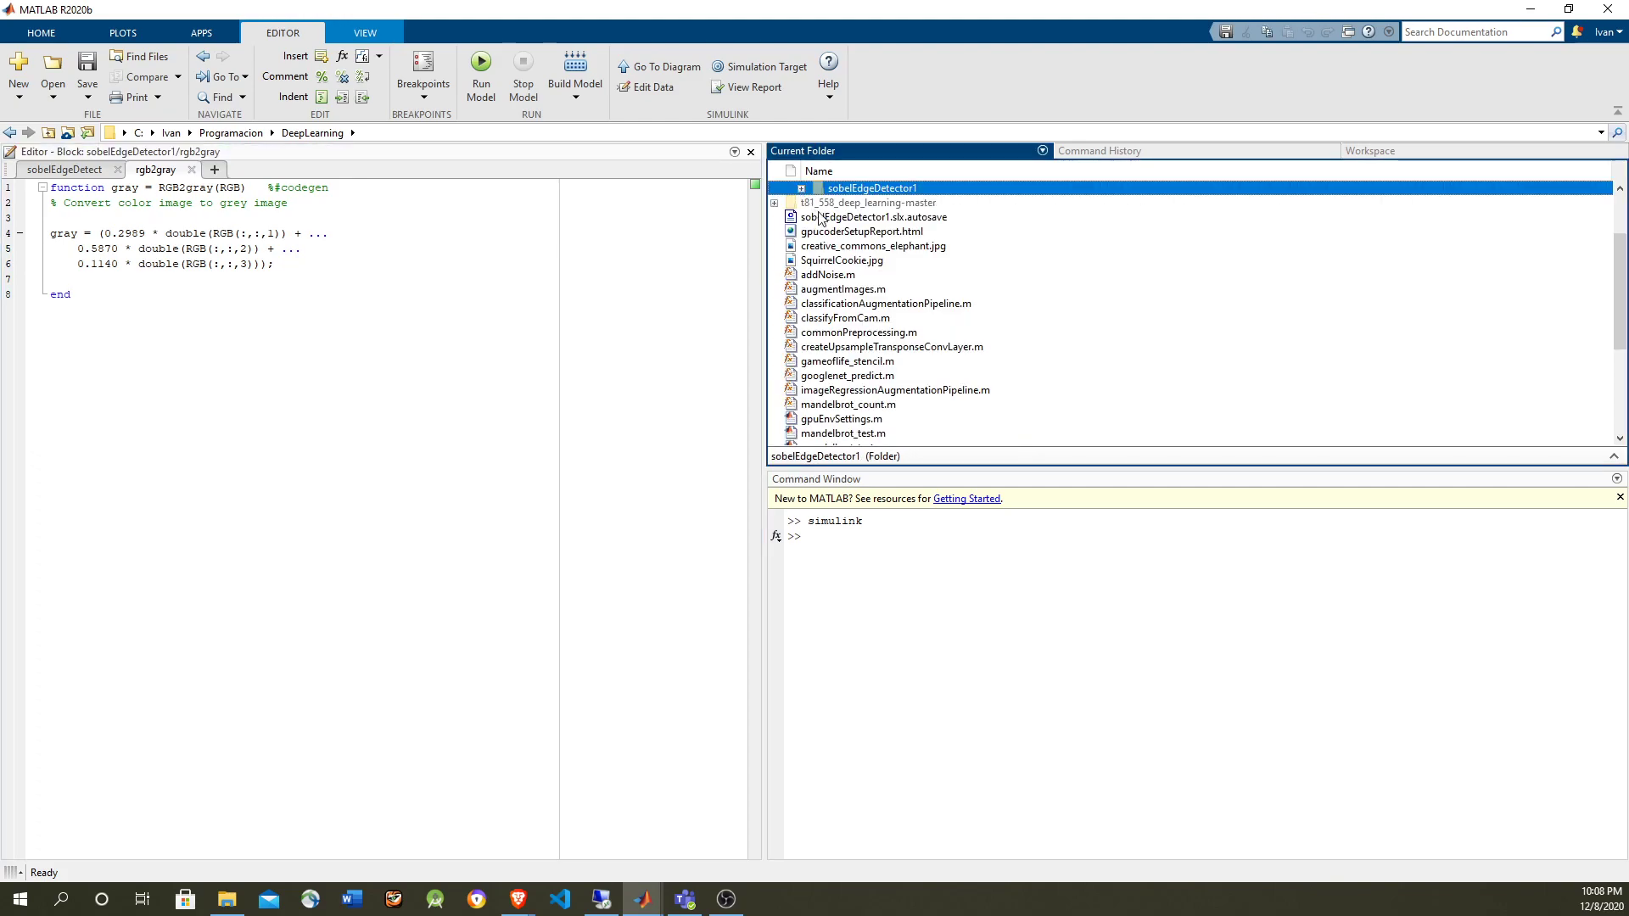
scroll(798, 220, "up", 2)
left_click(774, 231)
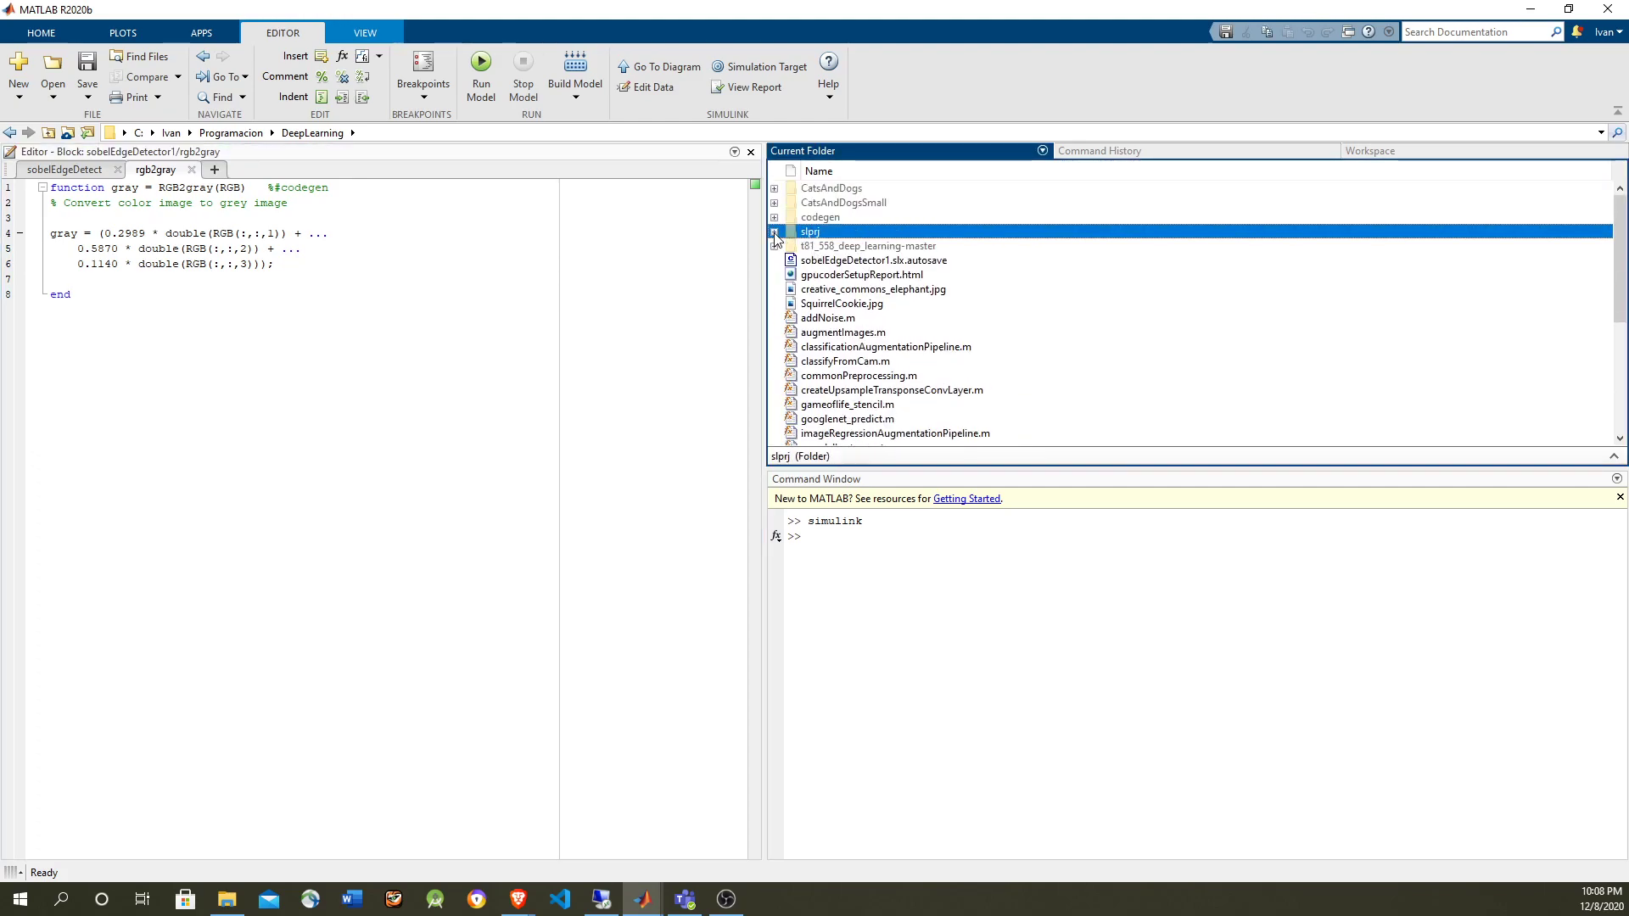
scroll(899, 323, "down", 10)
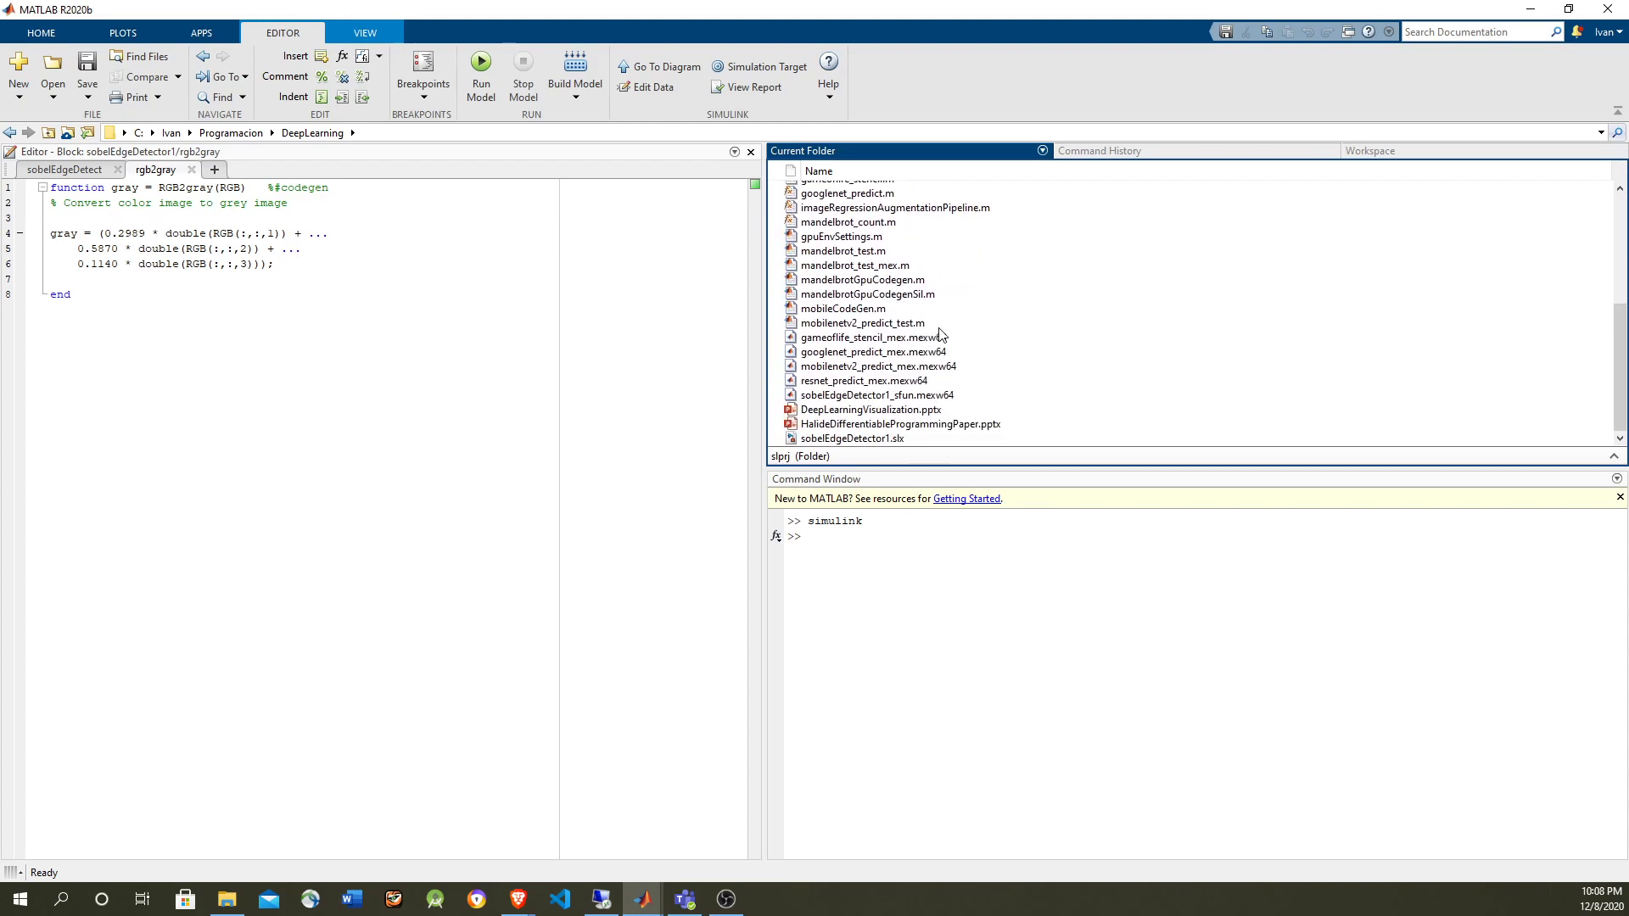
left_click(908, 396)
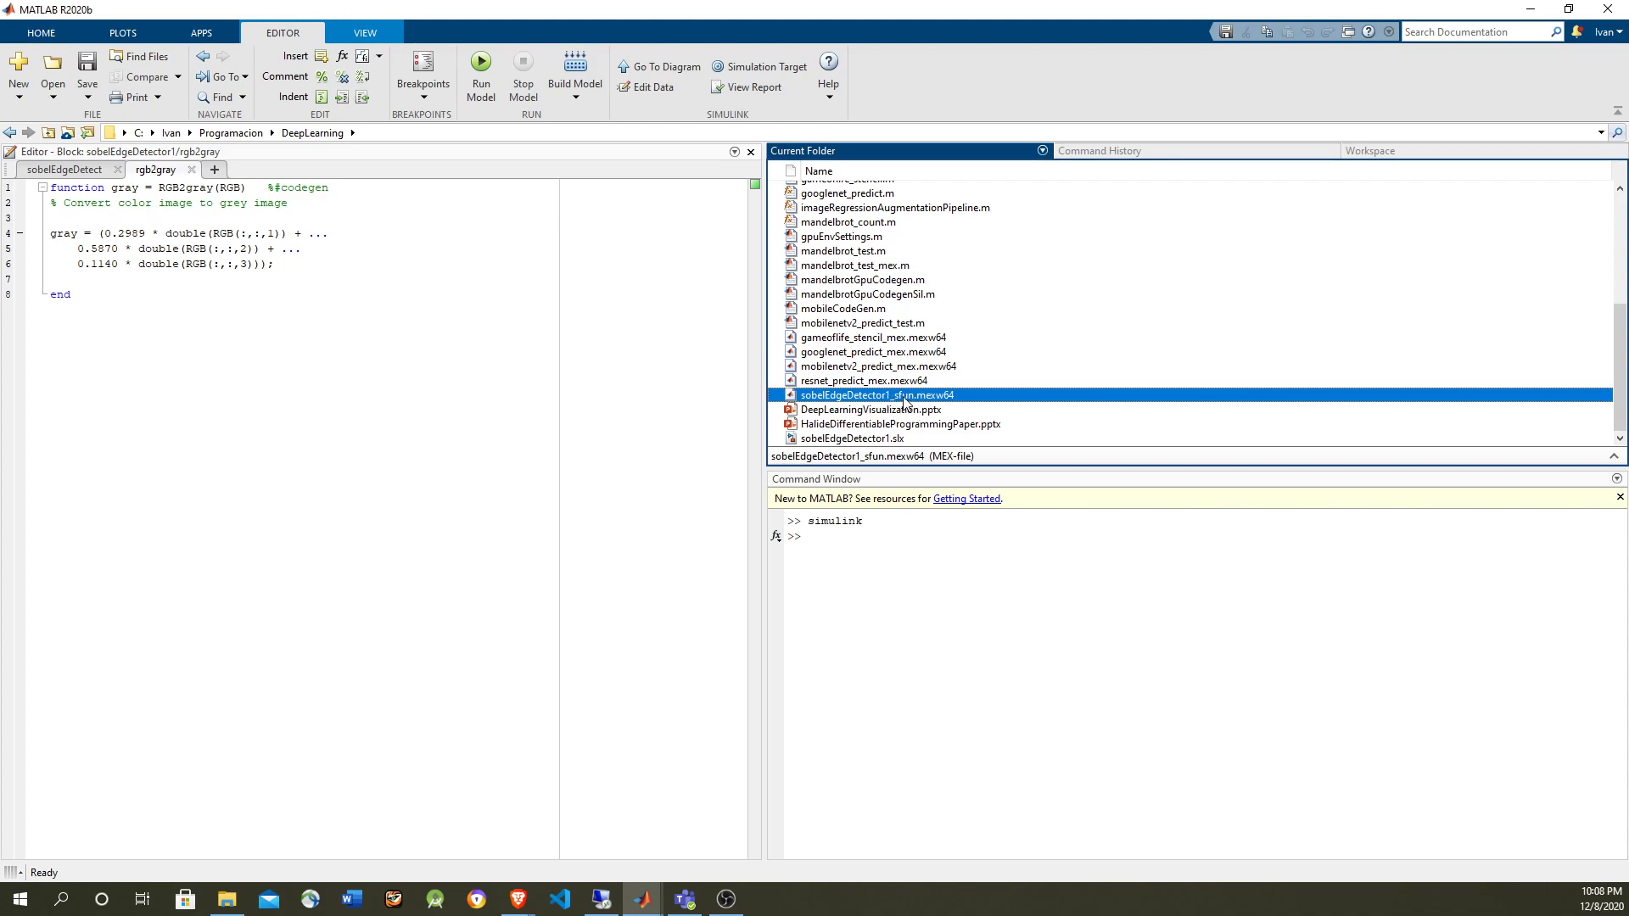
key("alt+Tab")
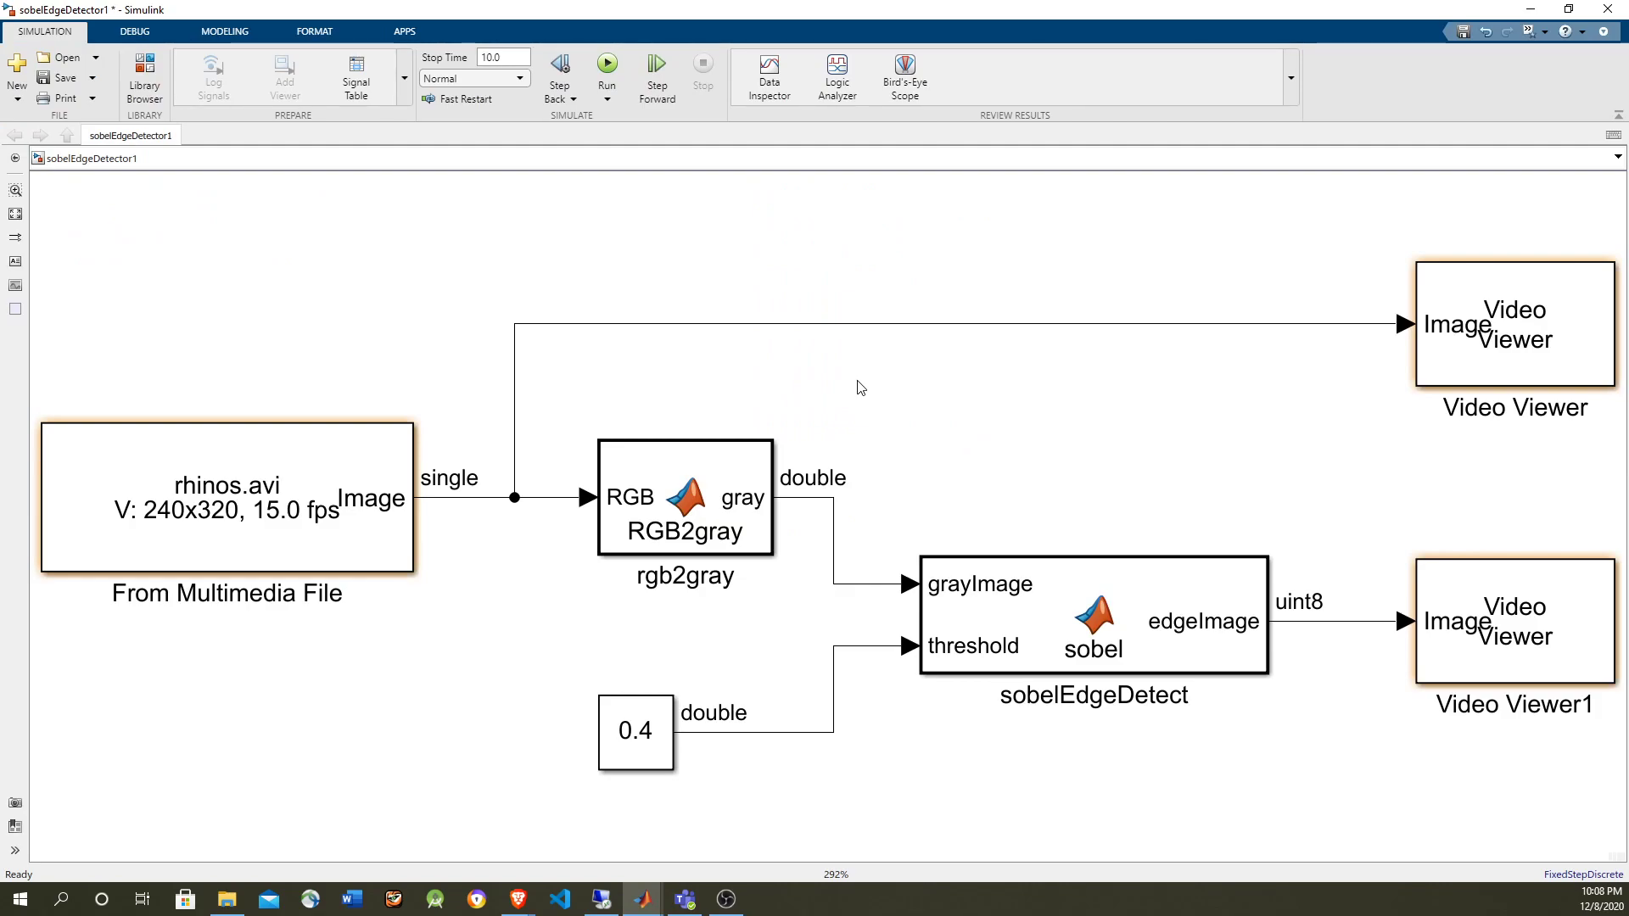
Step: Rerun the sobelEdgeDetector1 simulation with Ctrl+T to show the rhino video beside its Sobel edges
key("ctrl+t")
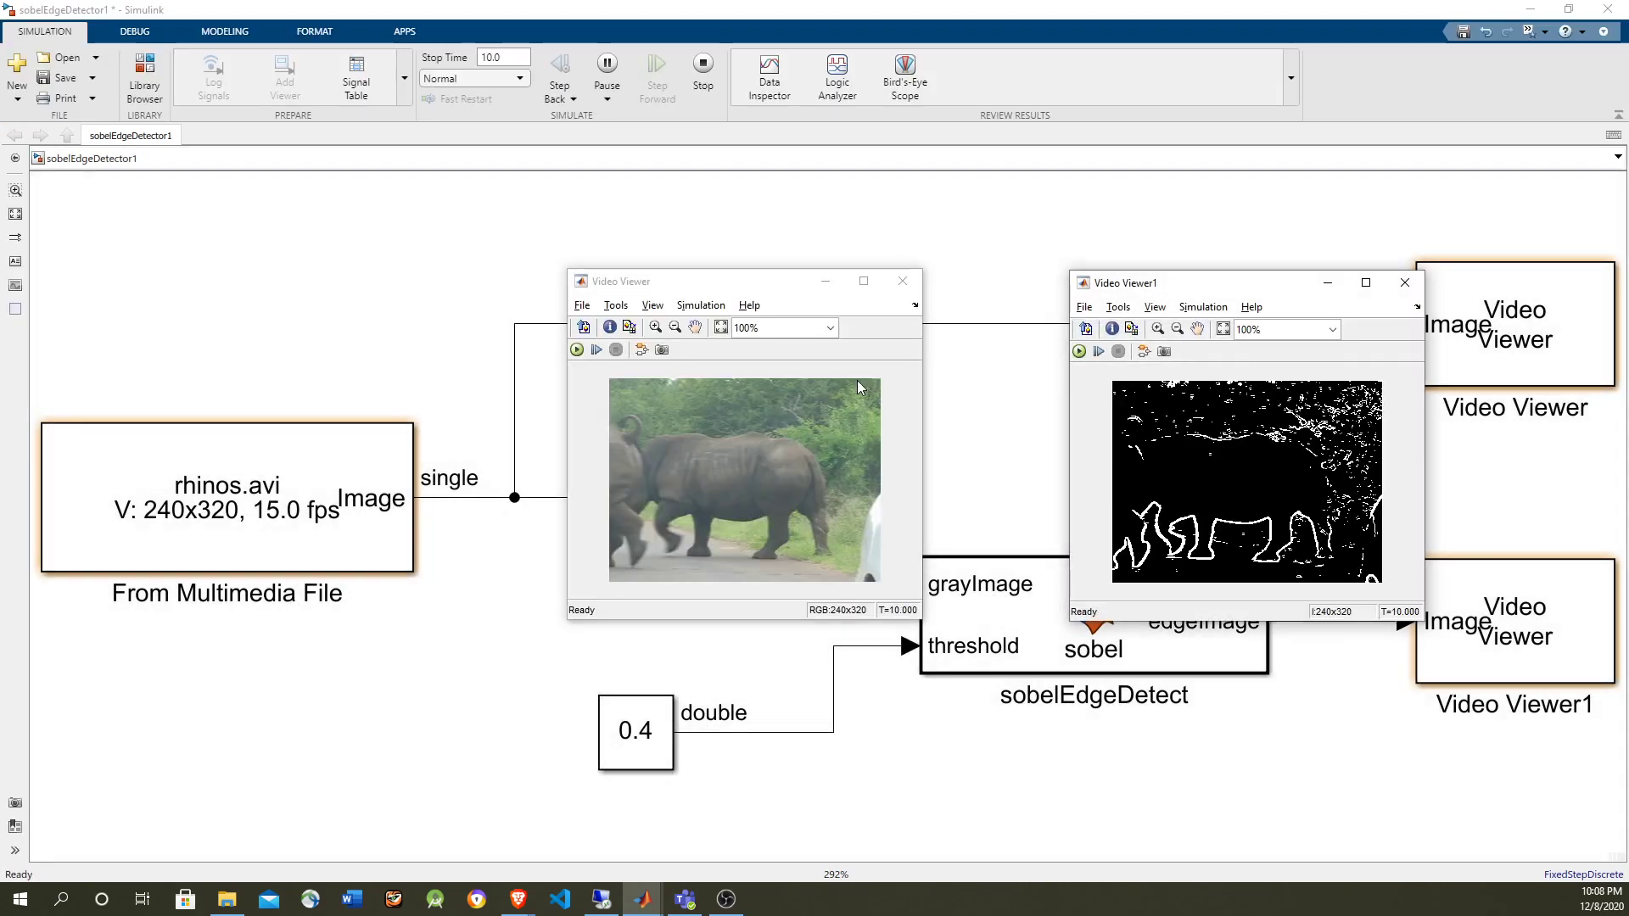